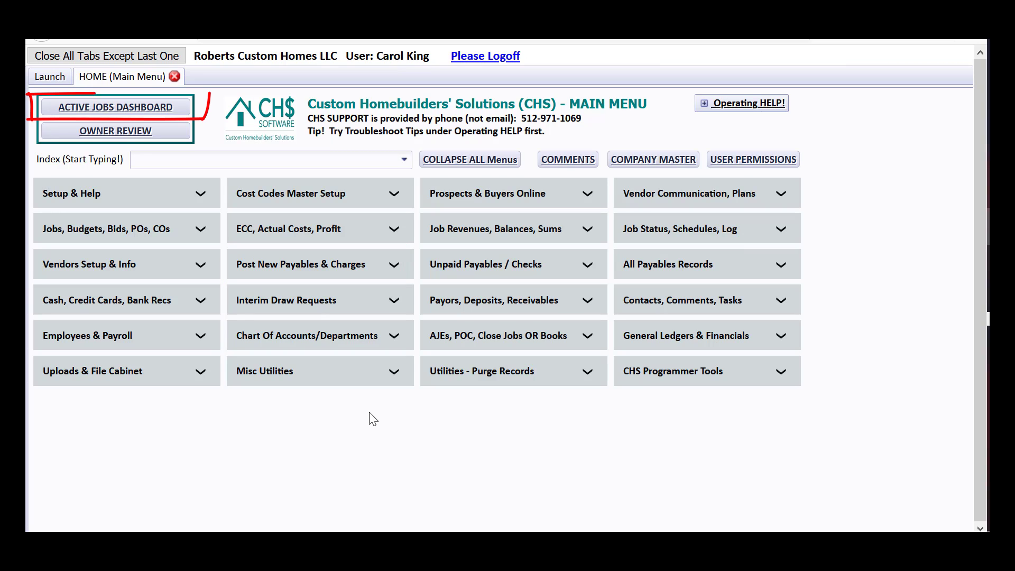
Select the LOVEMAN job in the active jobs dashboard and open its Estimated Costs At Completion worksheet.
{"action": "left_click", "coordinate": [178, 115]}
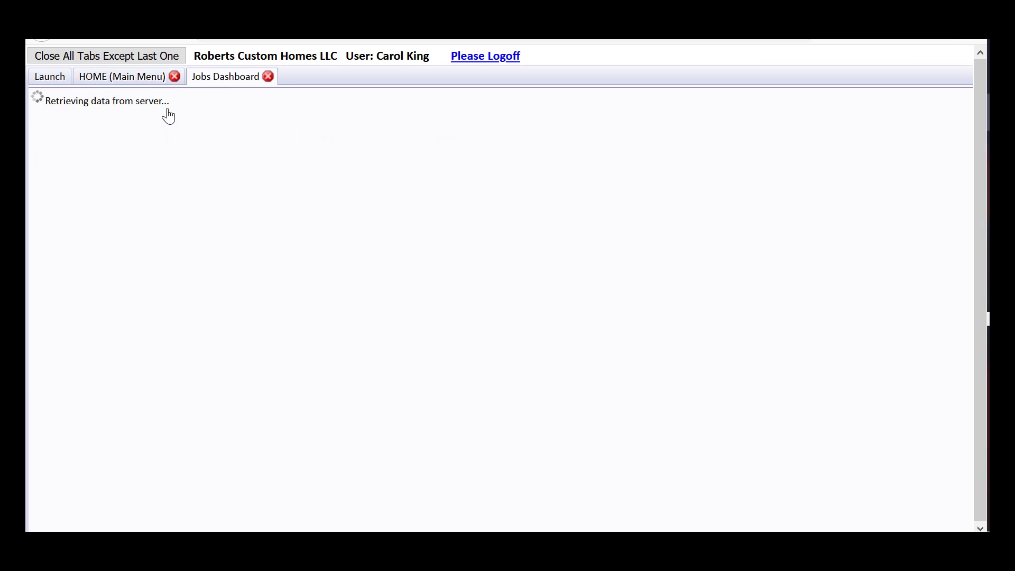
{"action": "type", "text": "love"}
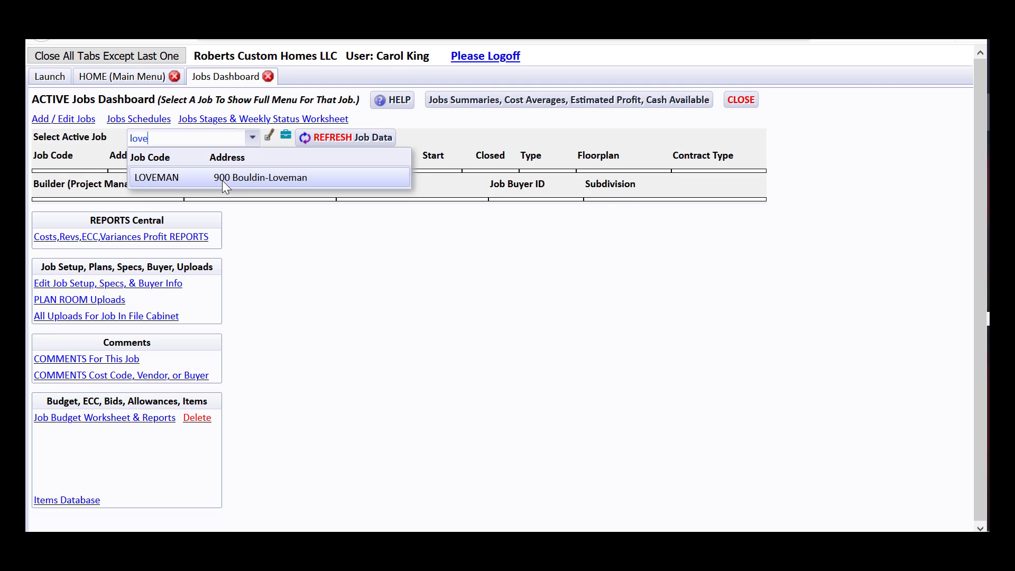
{"action": "left_click", "coordinate": [222, 180]}
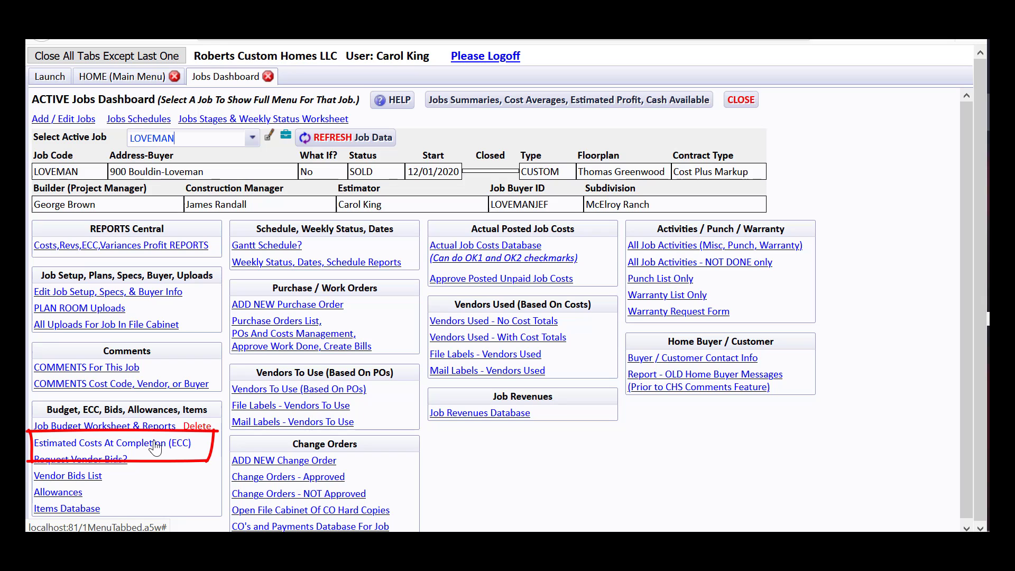
{"action": "left_click", "coordinate": [155, 444]}
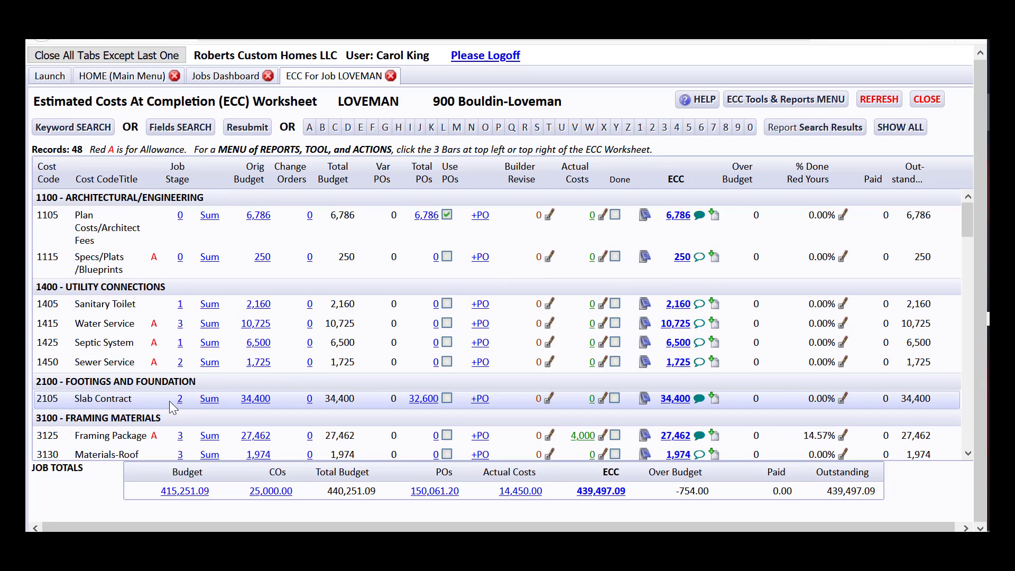
Review the Slab Contract purchase order behind cost code 2105's Total POs amount, then return to the ECC worksheet.
{"action": "left_click", "coordinate": [427, 402]}
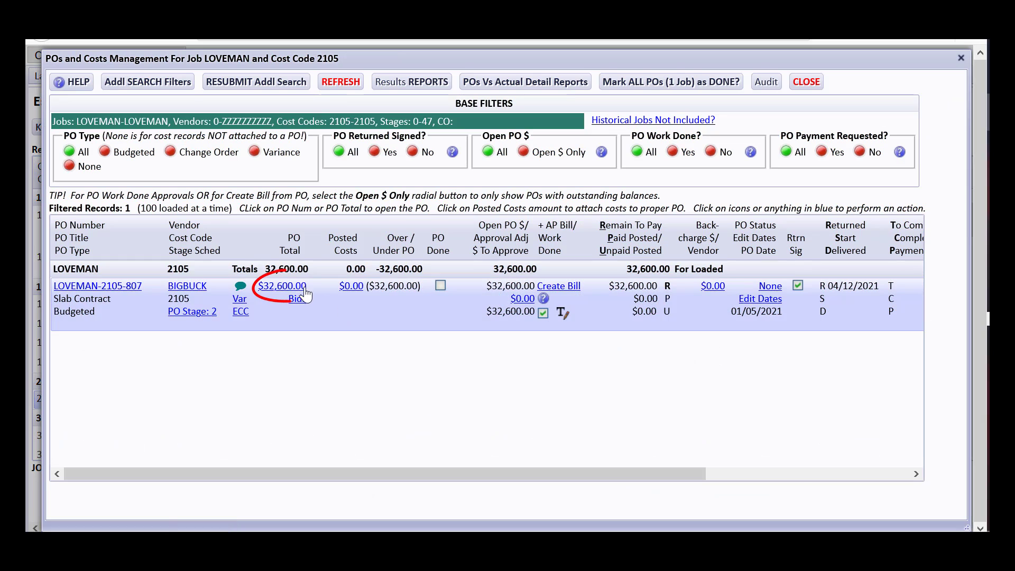
{"action": "left_click", "coordinate": [297, 290]}
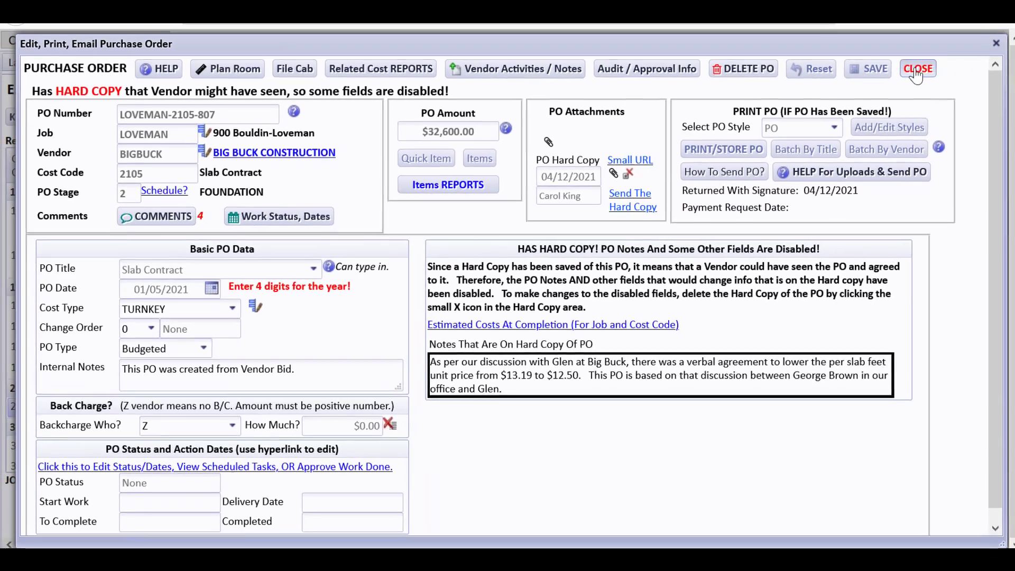
{"action": "left_click", "coordinate": [918, 69]}
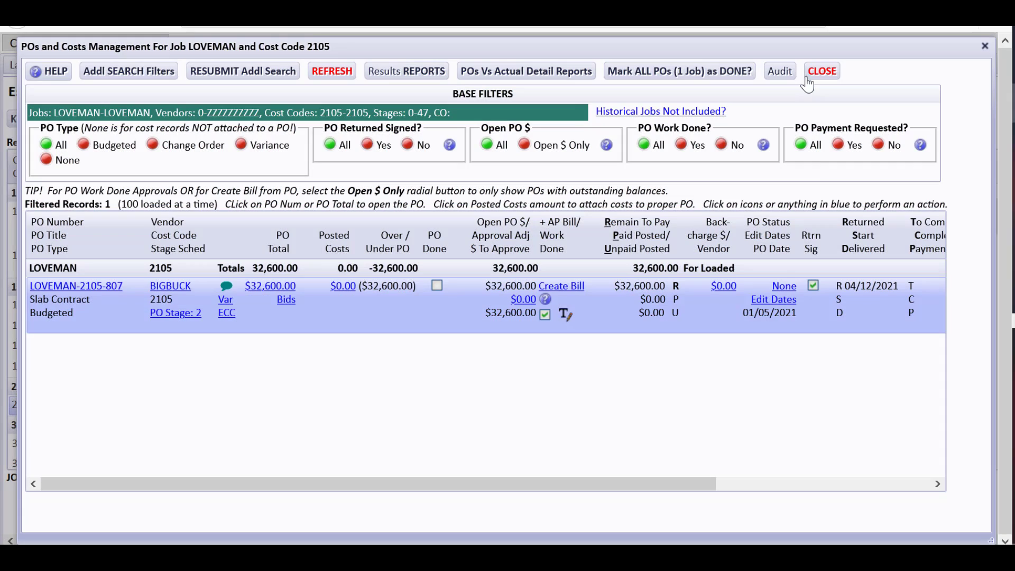
{"action": "left_click", "coordinate": [822, 71]}
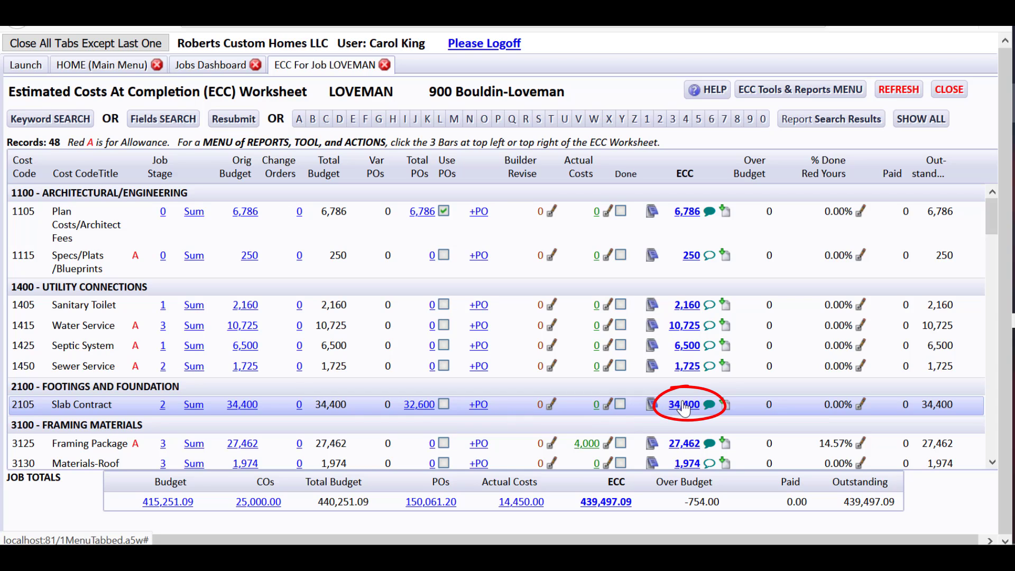
Make the Slab Contract (2105) line use its POs for the ECC and refresh the job totals.
{"action": "left_click", "coordinate": [443, 404]}
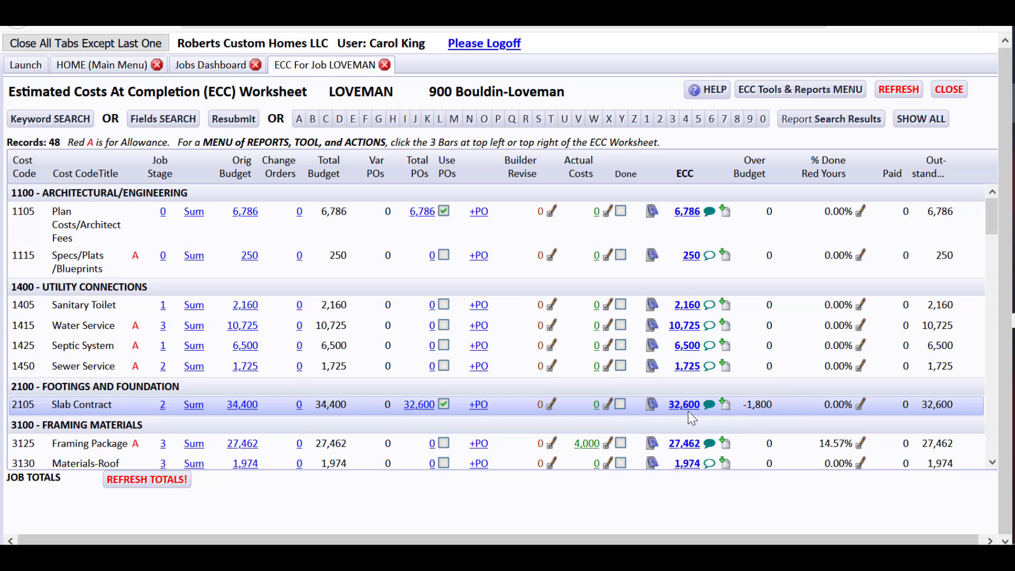
{"action": "left_click", "coordinate": [184, 478]}
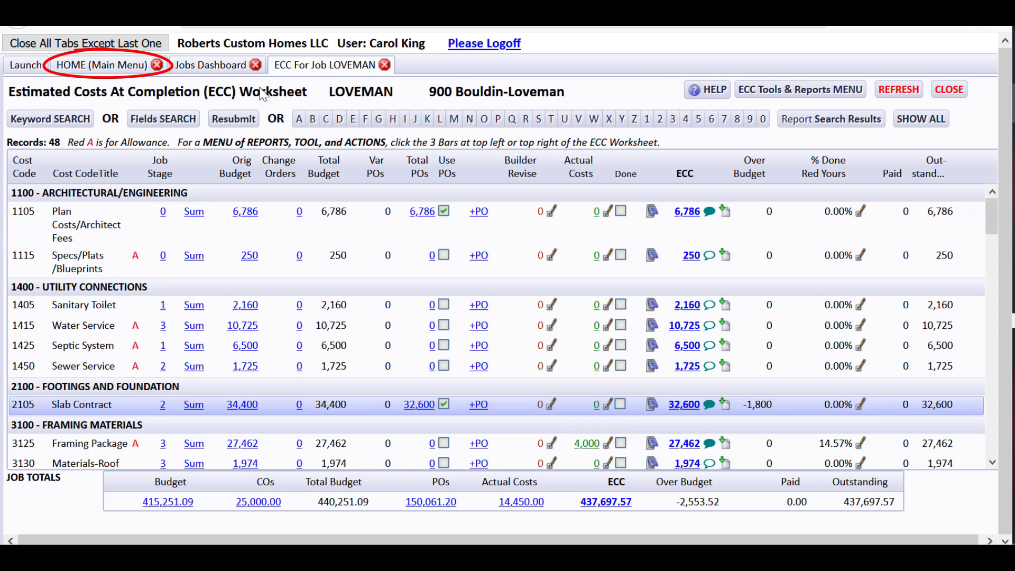
Start posting new payables from scratch from the main menu, choosing to add a new bill instead of opening recurring bills.
{"action": "left_click", "coordinate": [140, 66]}
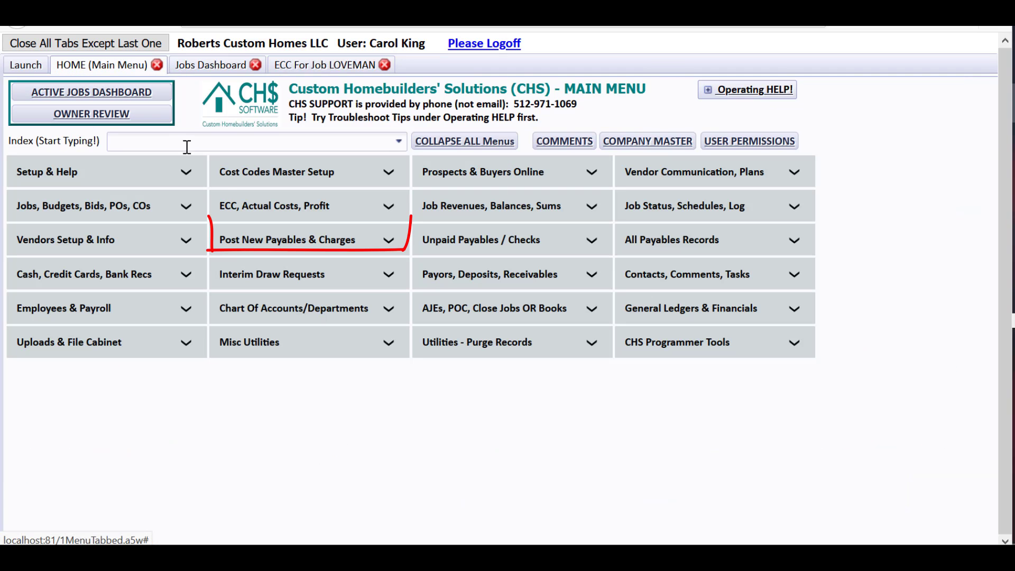
{"action": "left_click", "coordinate": [325, 242]}
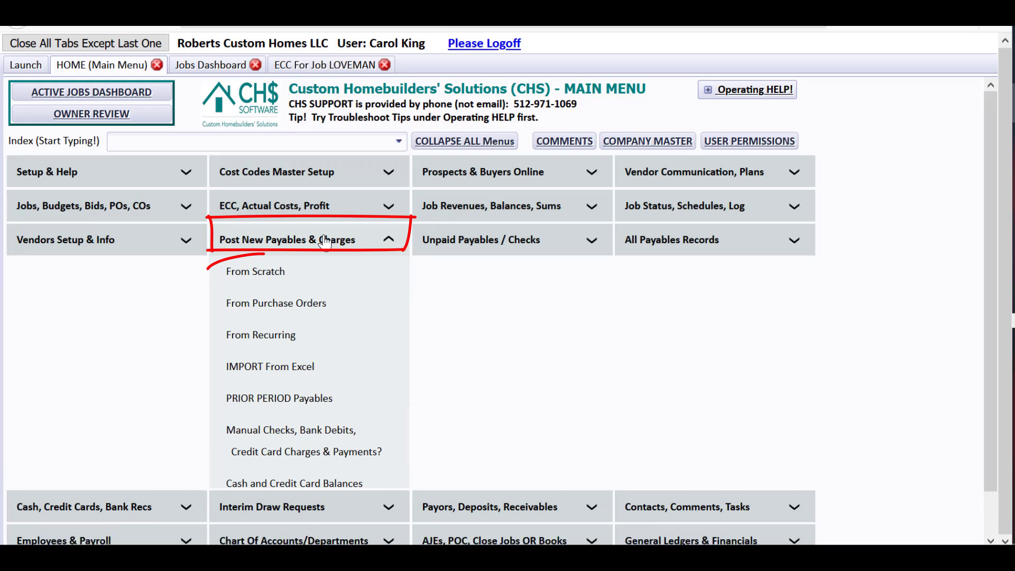
{"action": "left_click", "coordinate": [269, 274]}
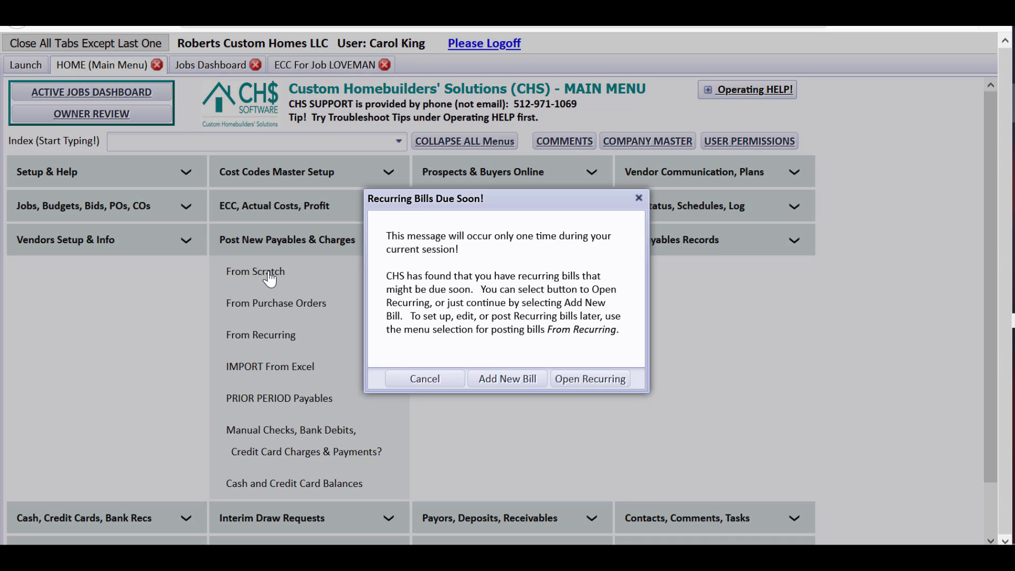
{"action": "left_click", "coordinate": [492, 373]}
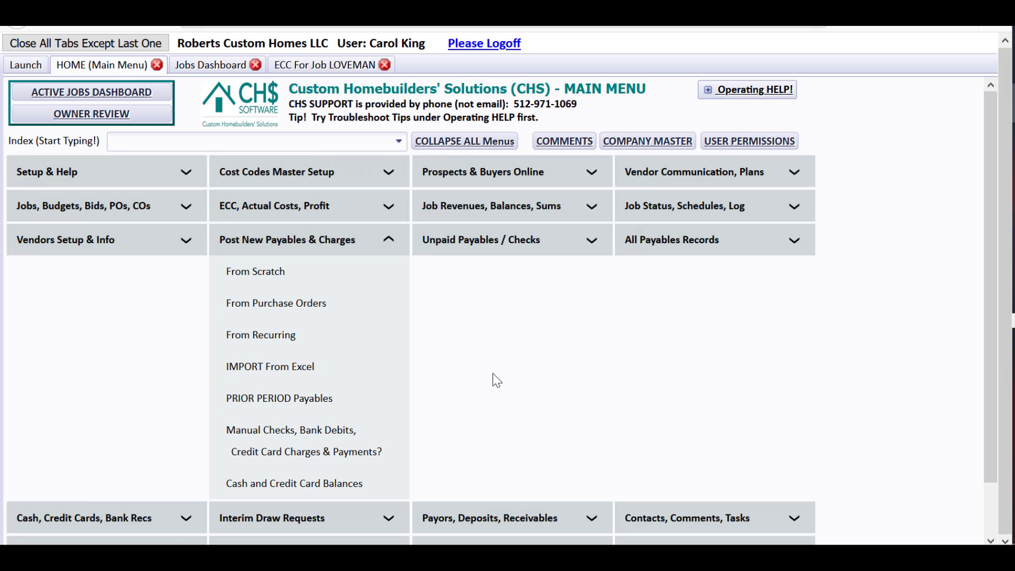
Select vendor BIGBUCK, create a job-related bill for it, and dismiss the vendor alerts.
{"action": "type", "text": "big"}
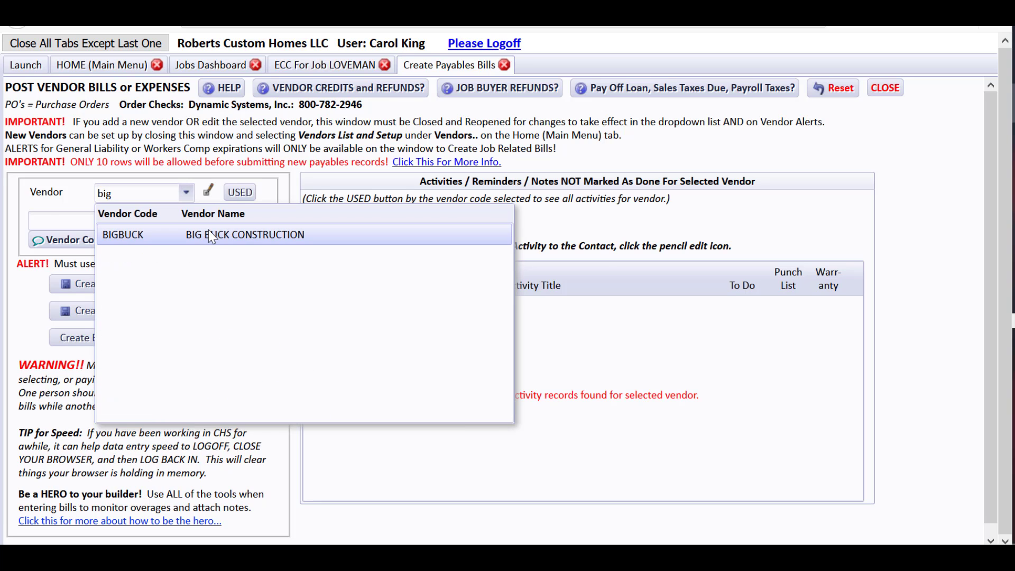
{"action": "left_click", "coordinate": [211, 235]}
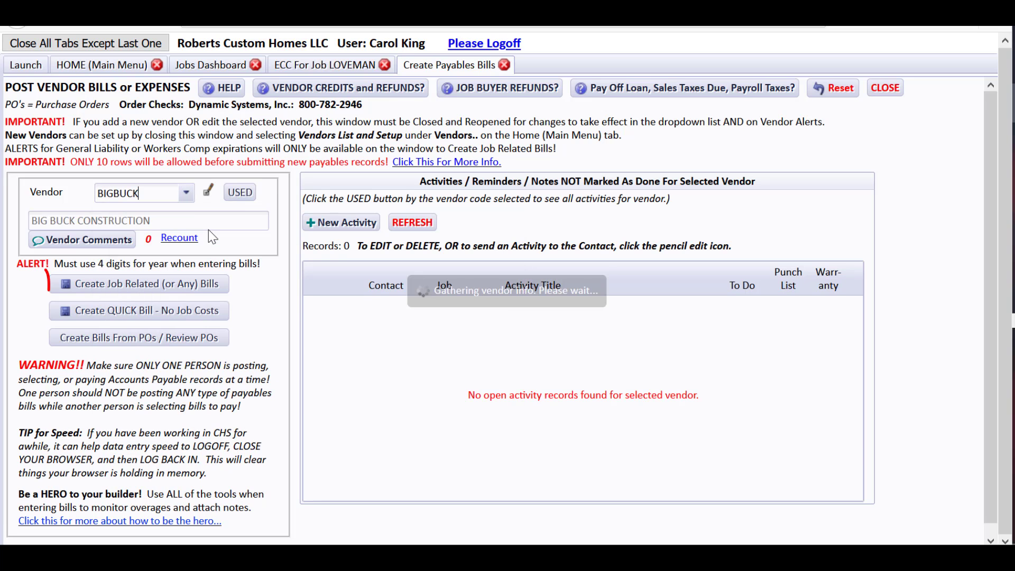
{"action": "left_click", "coordinate": [195, 285]}
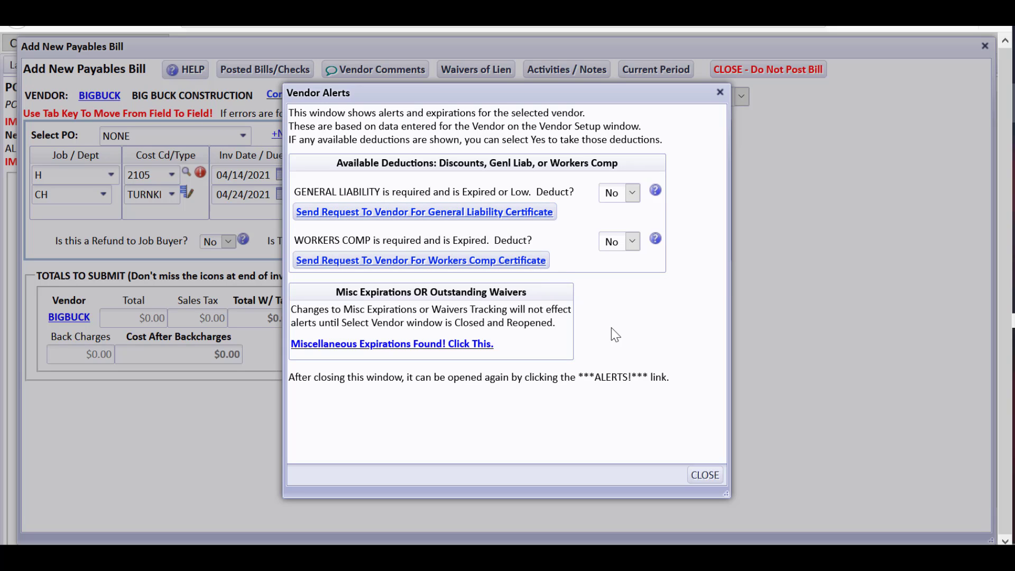
{"action": "left_click", "coordinate": [703, 475]}
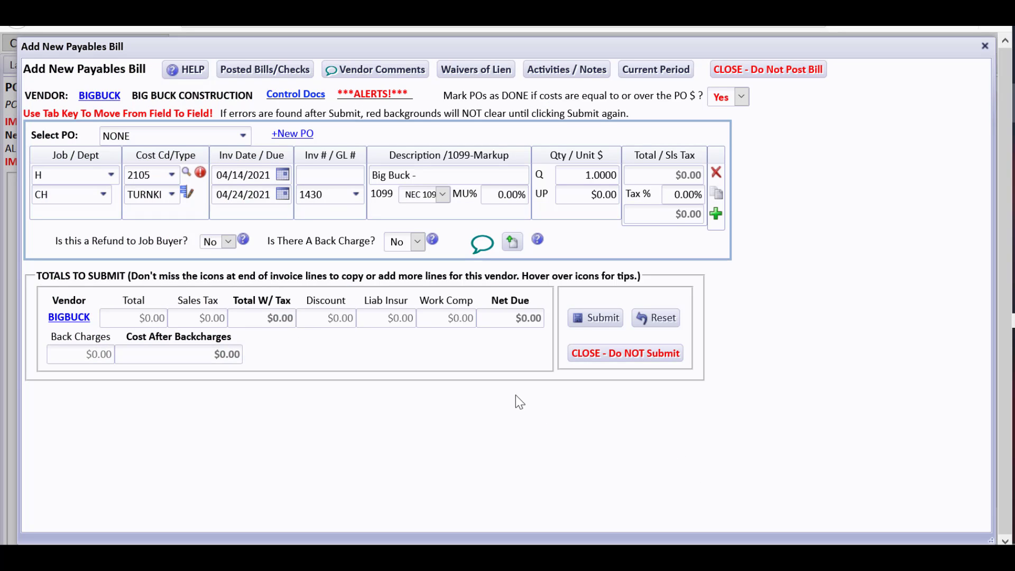
Examine the General Liability Insurance Certificate in the vendor's control documents, including its policy dates and limits, and return to the bill.
{"action": "left_click", "coordinate": [281, 94]}
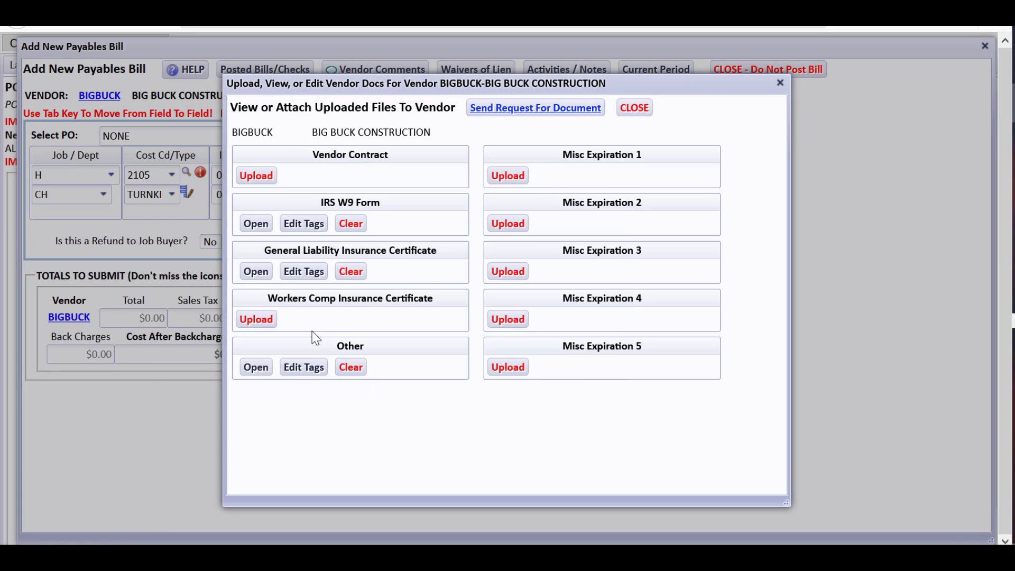
{"action": "left_click", "coordinate": [258, 272]}
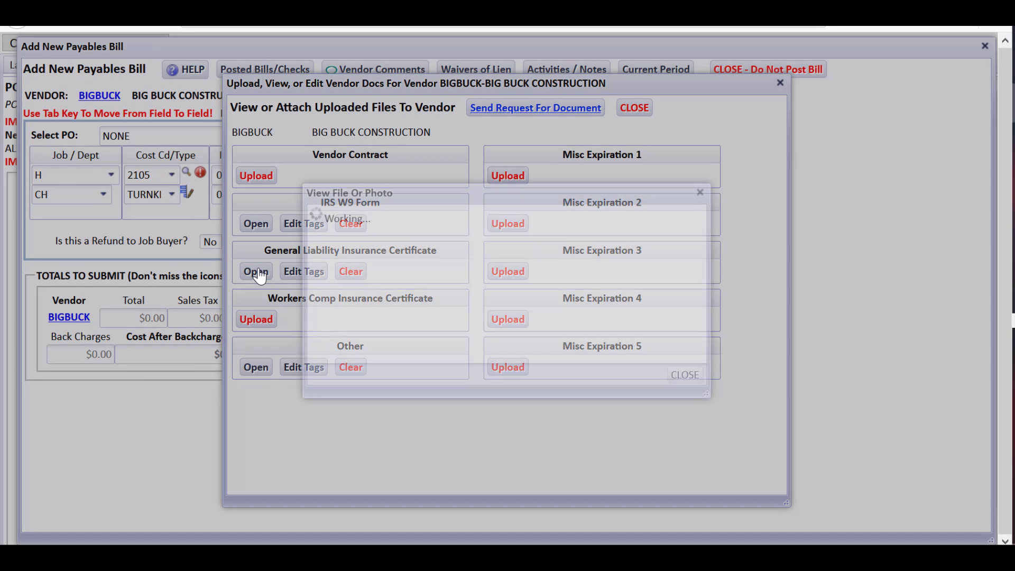
{"action": "left_click", "coordinate": [384, 313]}
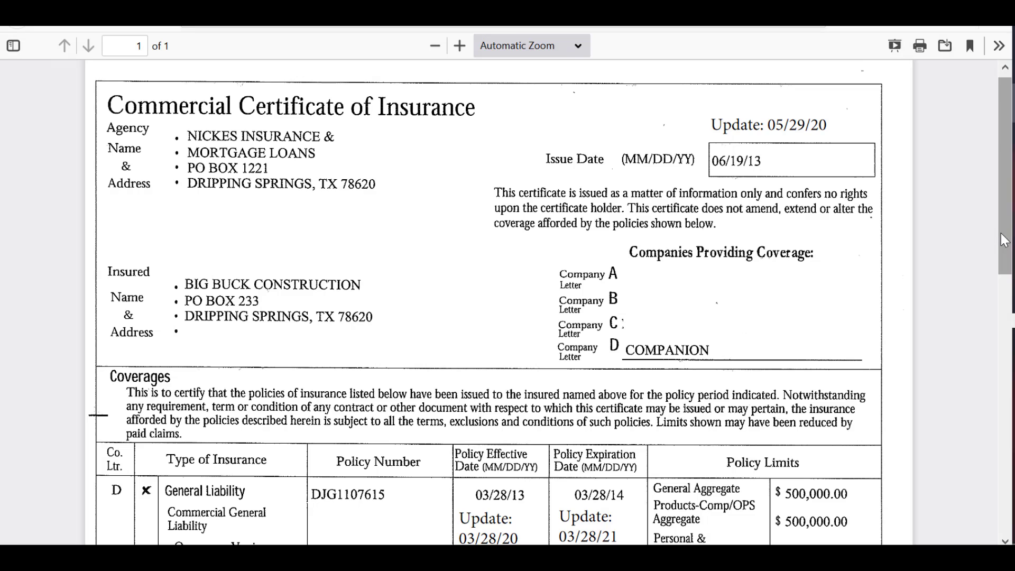
{"action": "left_click_drag", "start_coordinate": [1004, 237], "coordinate": [954, 325]}
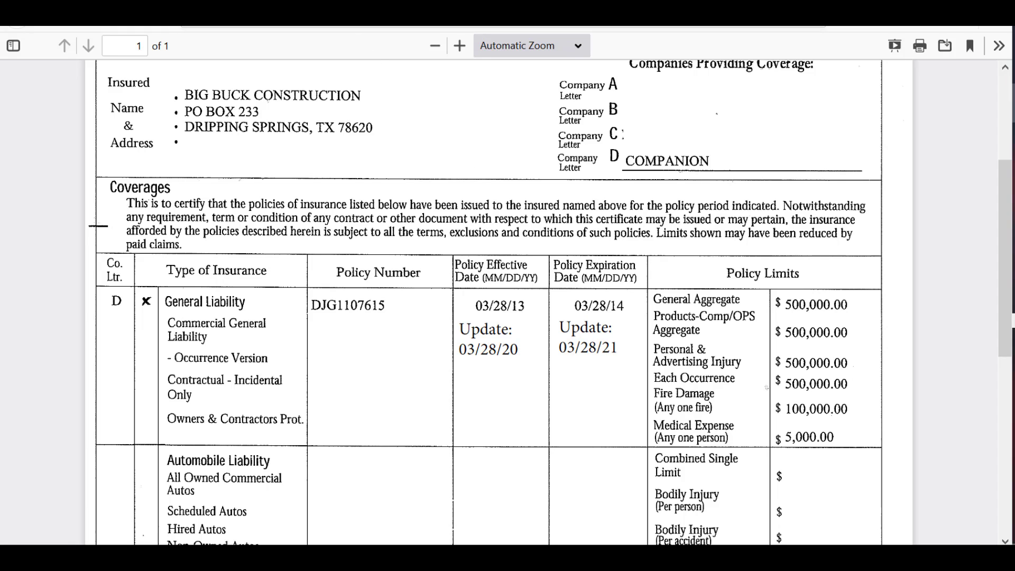
{"action": "left_click", "coordinate": [371, 6]}
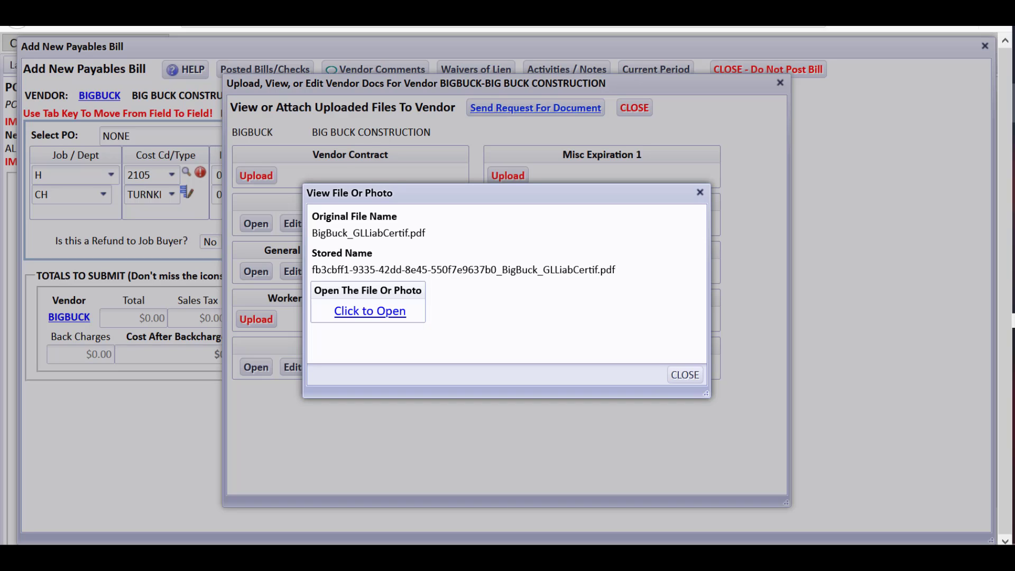
{"action": "left_click", "coordinate": [685, 374]}
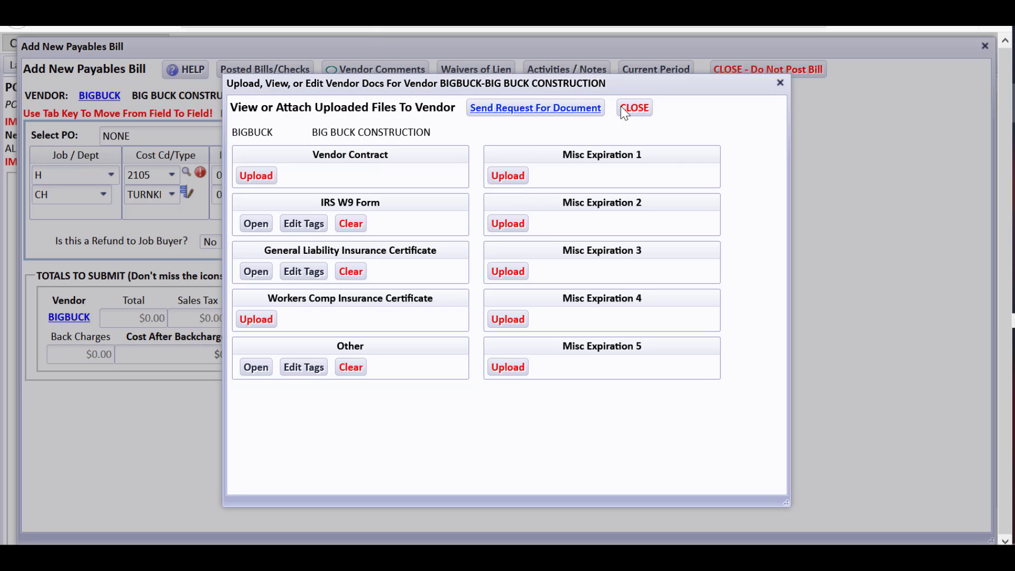
{"action": "left_click", "coordinate": [635, 108]}
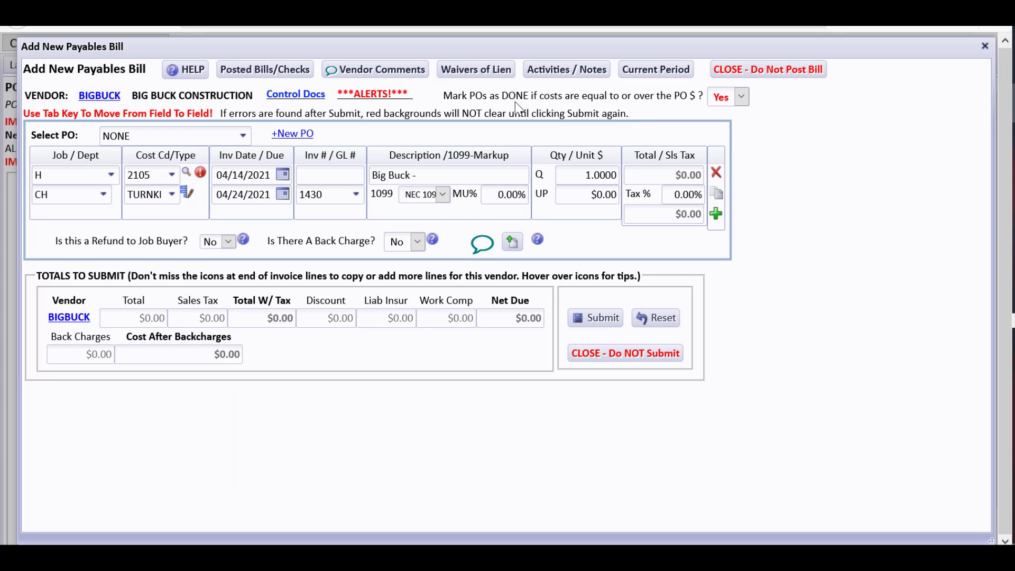
Review the vendor's alerts from the new bill, then close the bill without submitting it.
{"action": "left_click", "coordinate": [374, 94]}
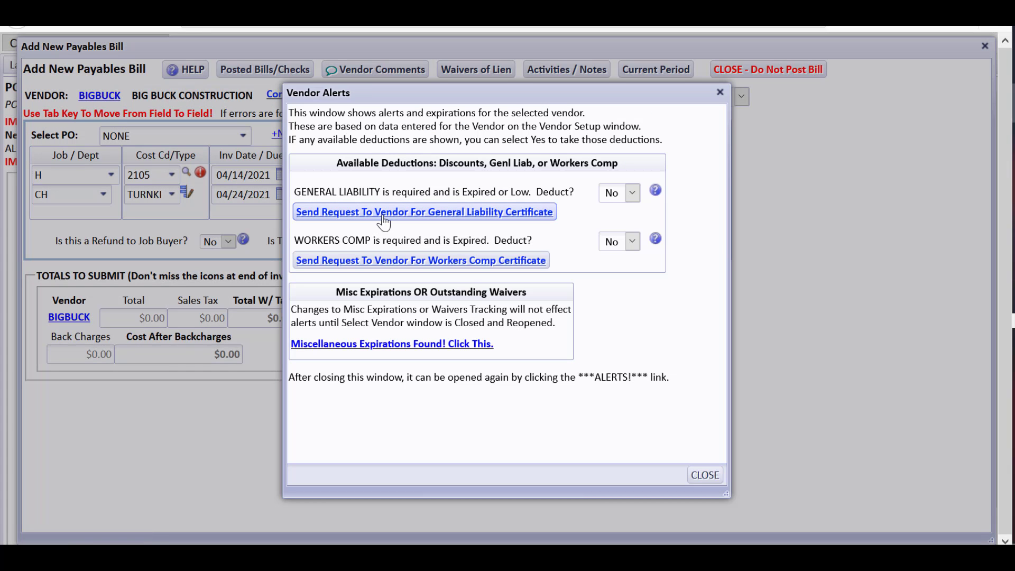
{"action": "left_click", "coordinate": [705, 475]}
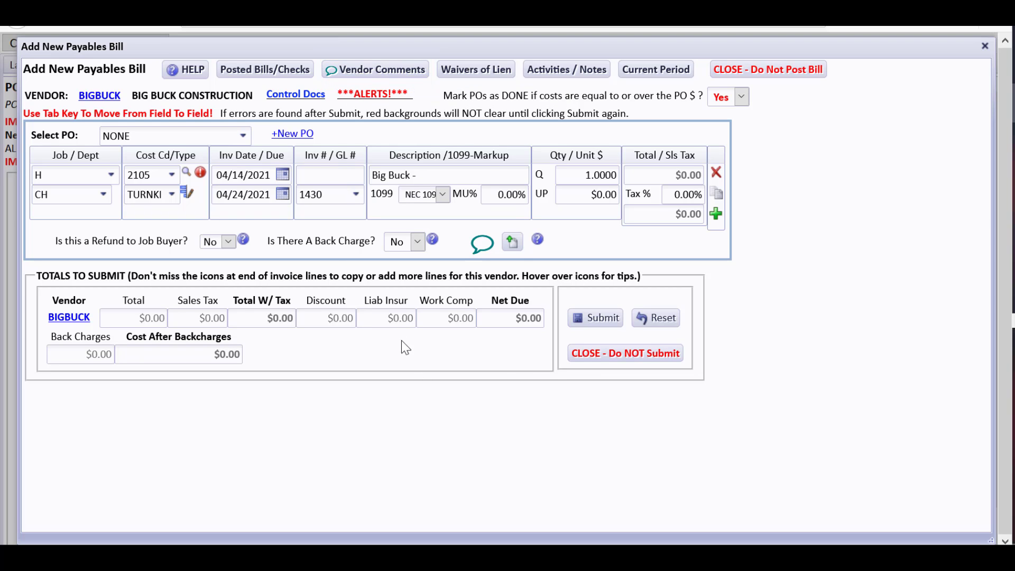
{"action": "left_click", "coordinate": [586, 357]}
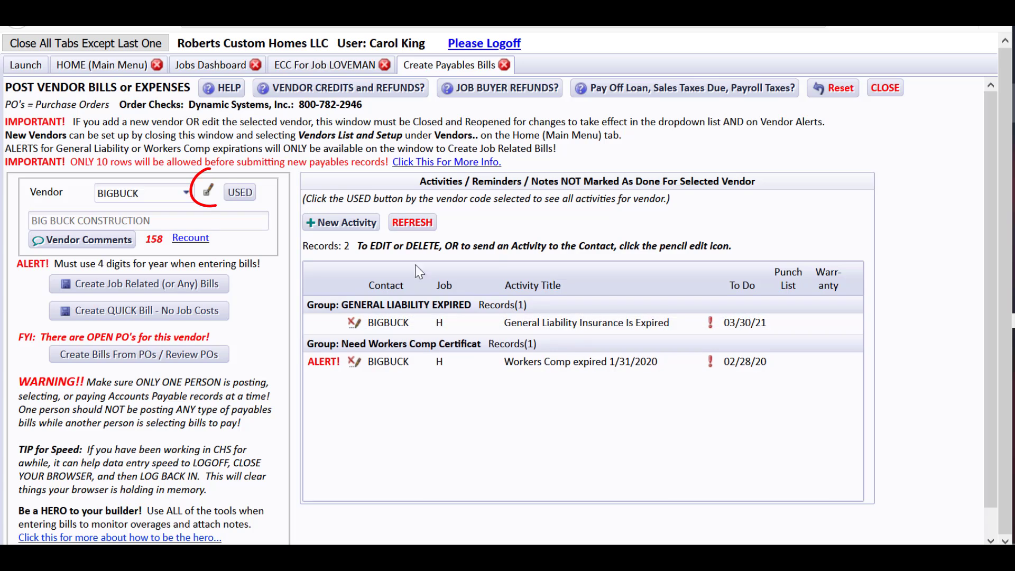
Open the BIGBUCK vendor setup to review its insurance and 1099 details, and close it without changes.
{"action": "left_click", "coordinate": [212, 191]}
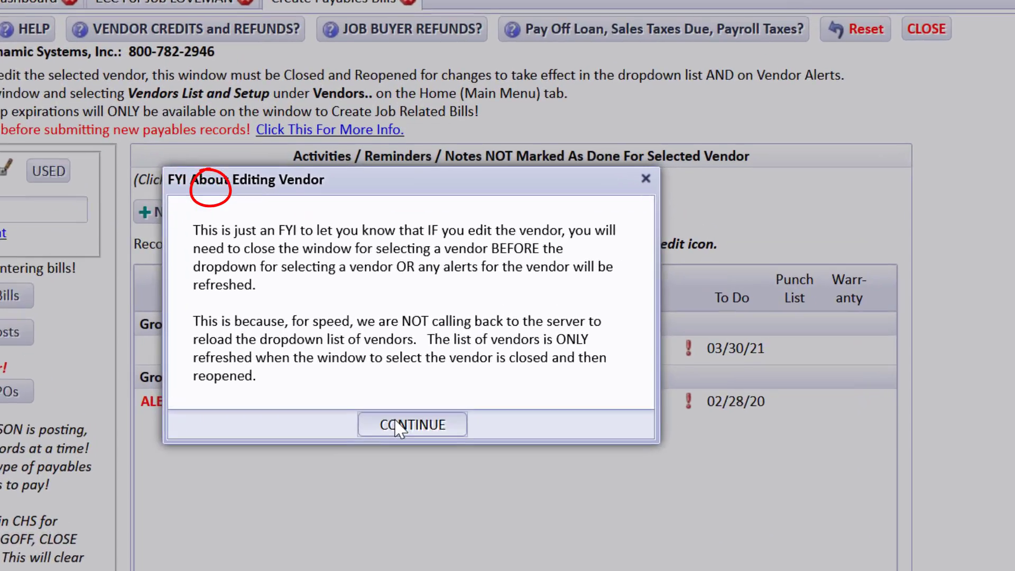
{"action": "left_click", "coordinate": [494, 380]}
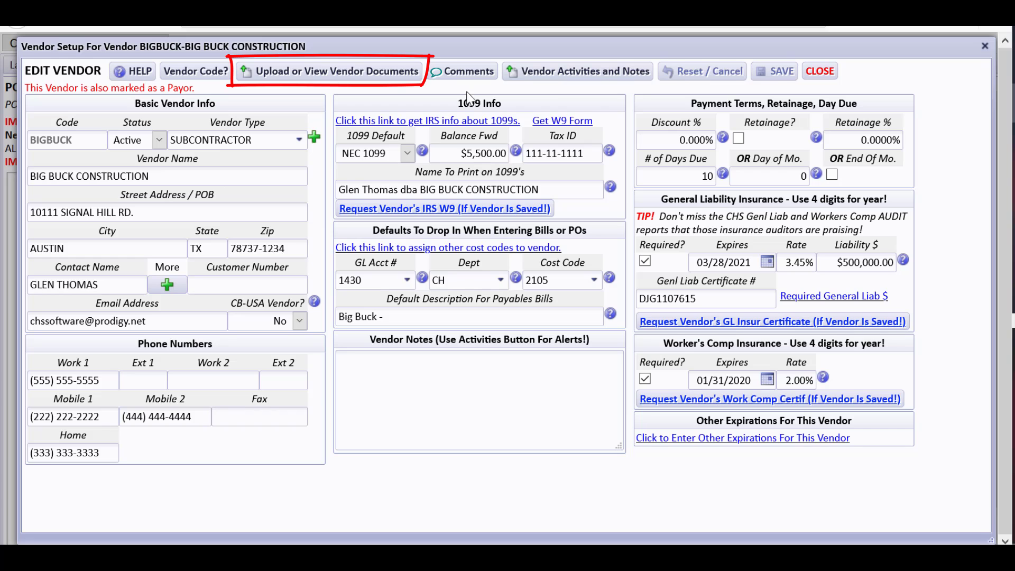
{"action": "left_click", "coordinate": [814, 73]}
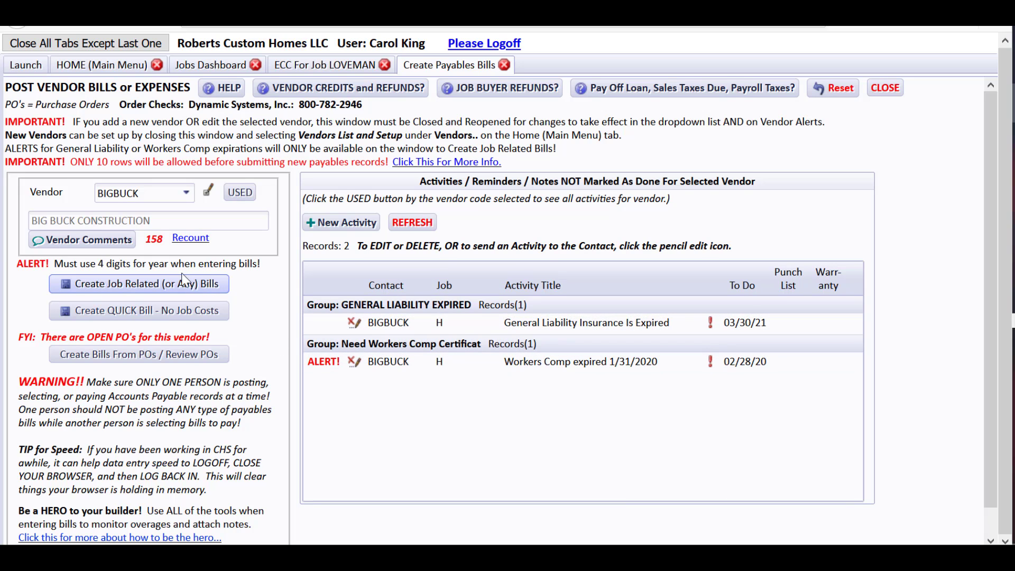
Create a job-related bill for BIGBUCK, link it to the LOVEMAN Slab Contract purchase order, and dismiss the deduction notice.
{"action": "left_click", "coordinate": [135, 283]}
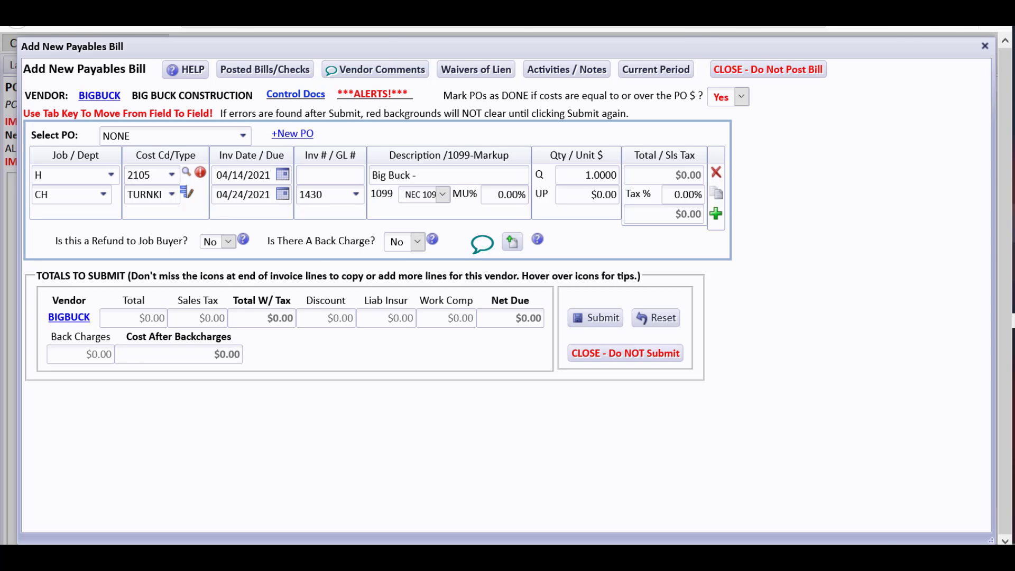
{"action": "left_click", "coordinate": [1013, 223]}
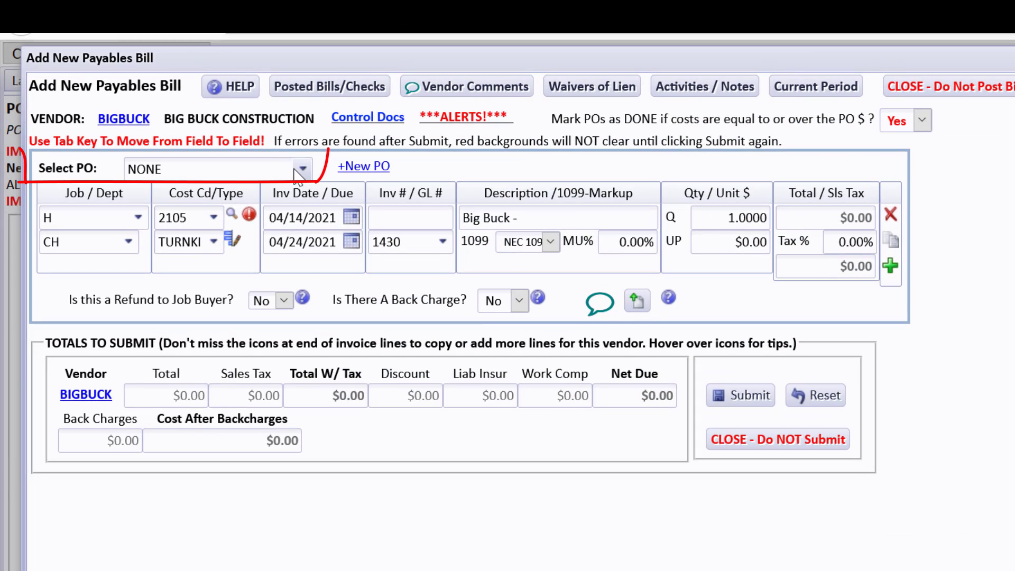
{"action": "left_click", "coordinate": [299, 168]}
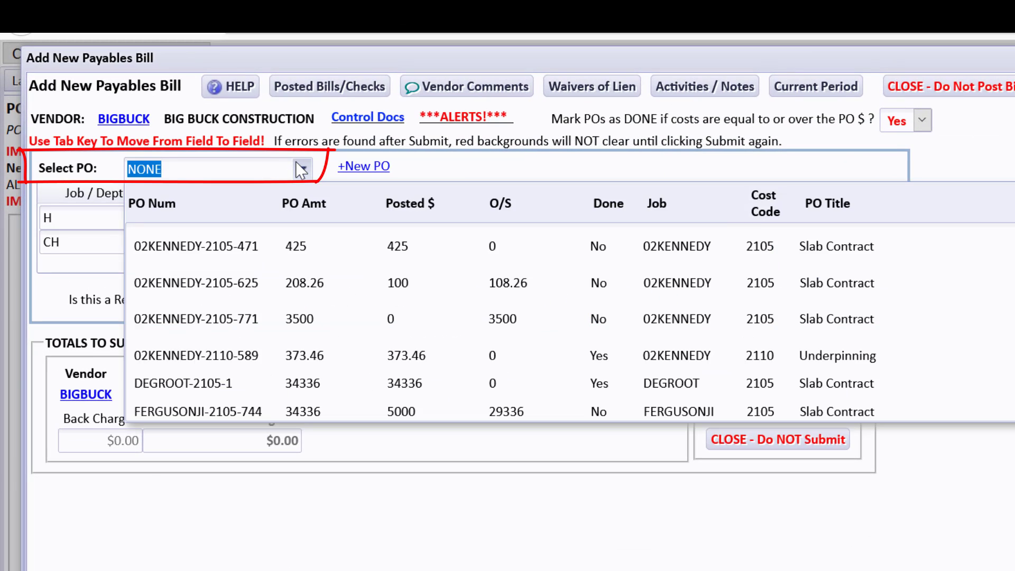
{"action": "type", "text": "lov"}
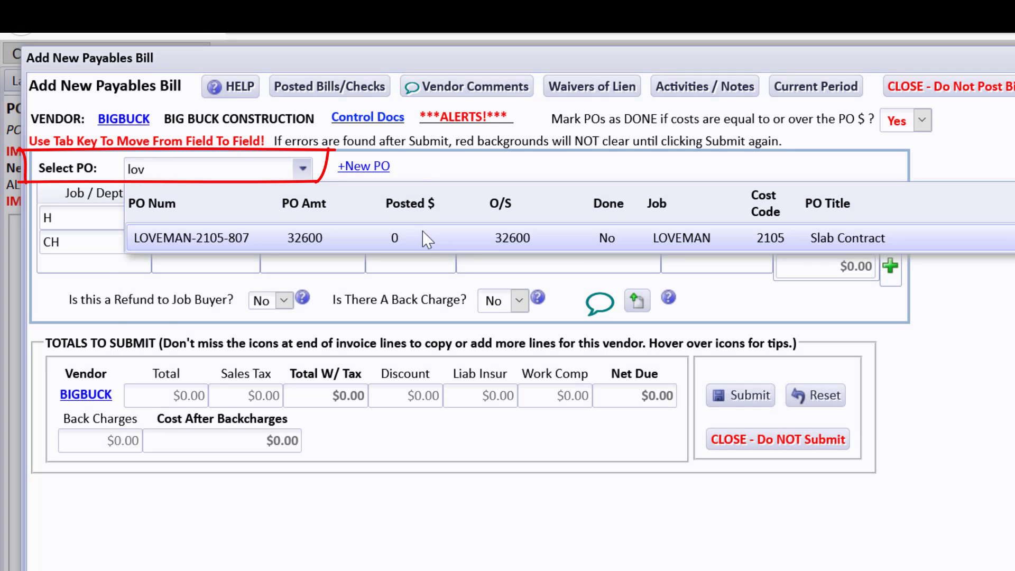
{"action": "left_click", "coordinate": [547, 239]}
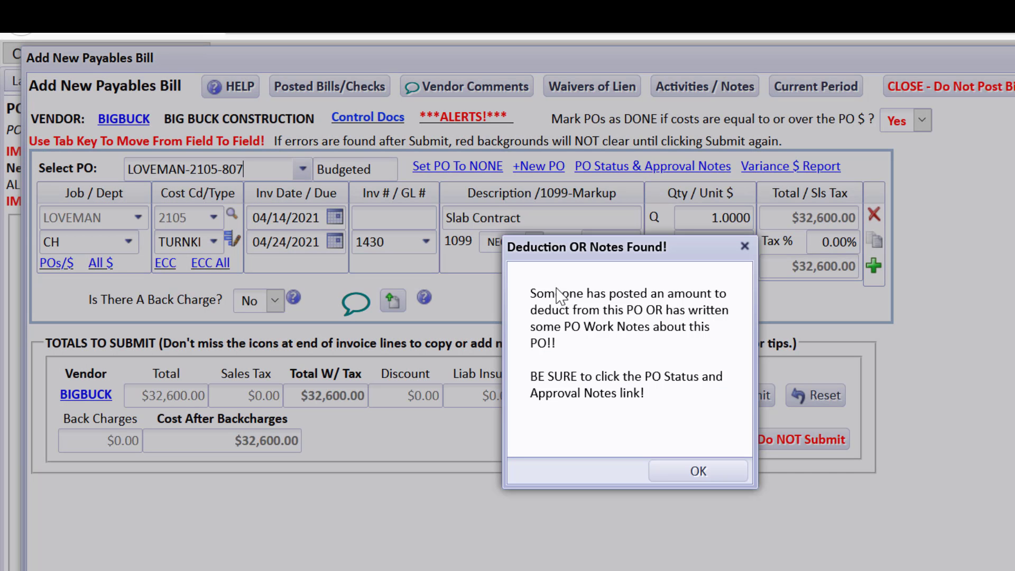
{"action": "left_click", "coordinate": [698, 470]}
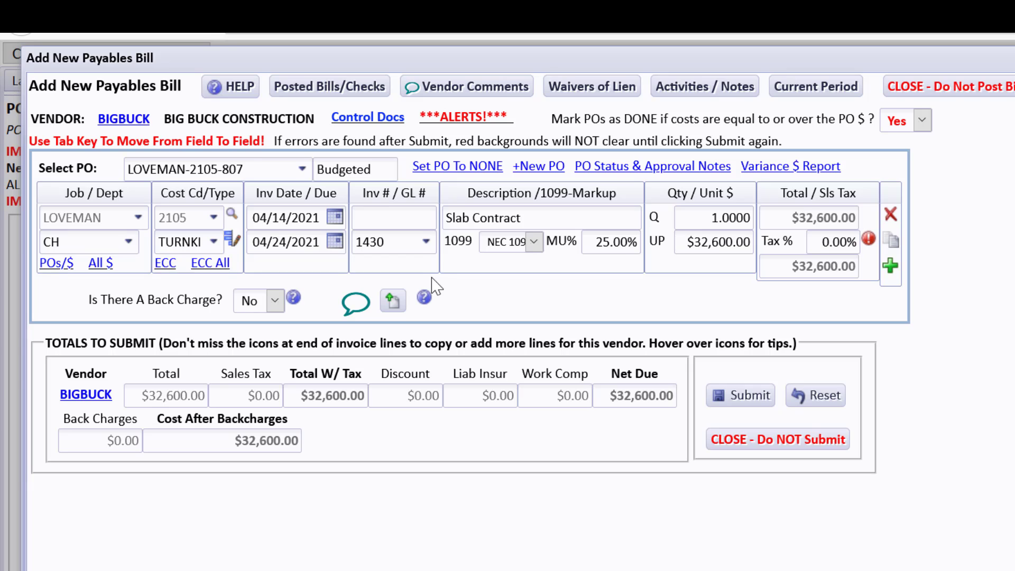
Set the bill's PO to NONE and enter invoice number 45678, invoice date 04/08/2021 and unit price $34,400.
{"action": "left_click", "coordinate": [479, 167]}
{"action": "left_click", "coordinate": [387, 217]}
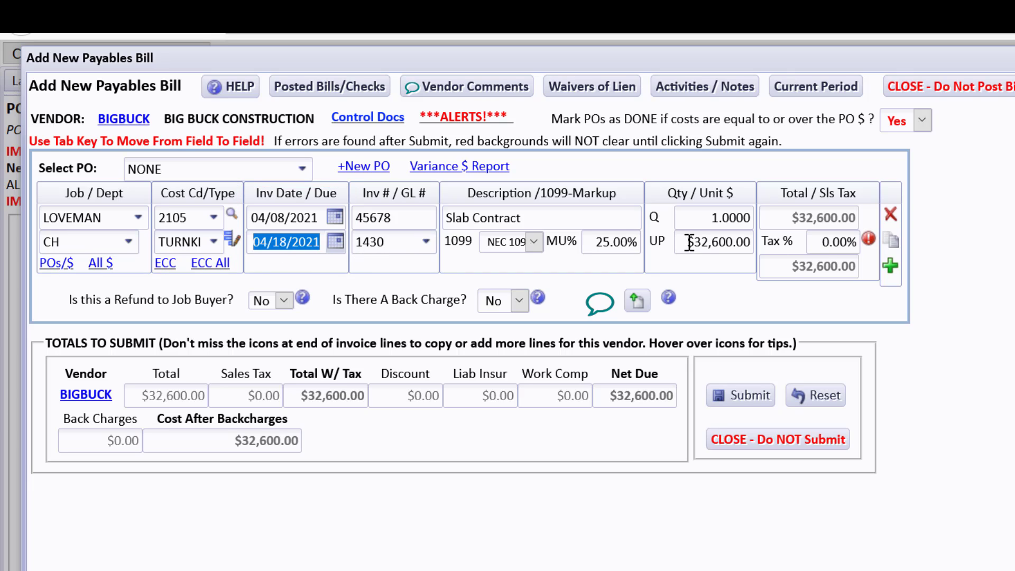
{"action": "left_click_drag", "start_coordinate": [690, 246], "coordinate": [751, 245]}
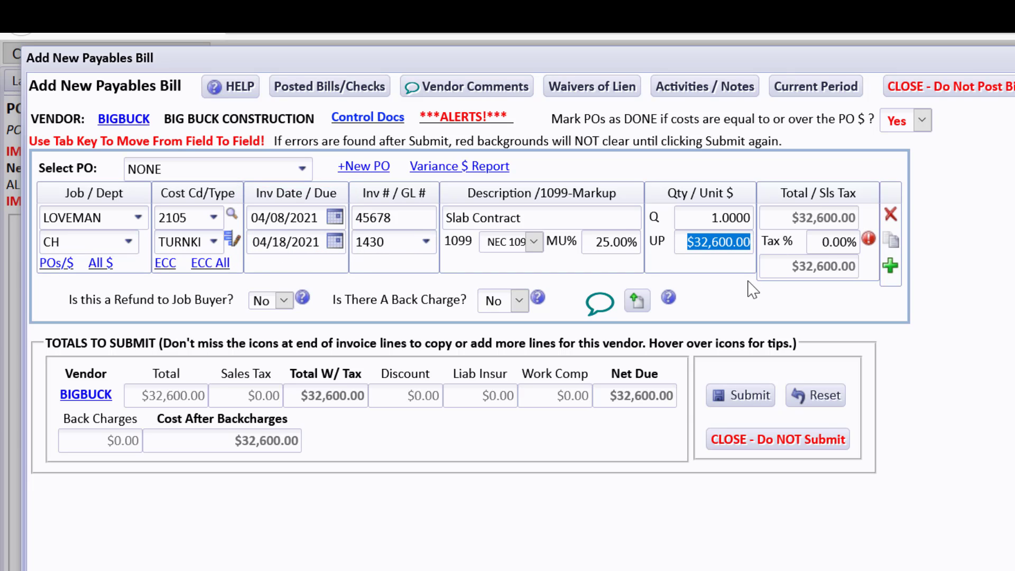
{"action": "type", "text": "34"}
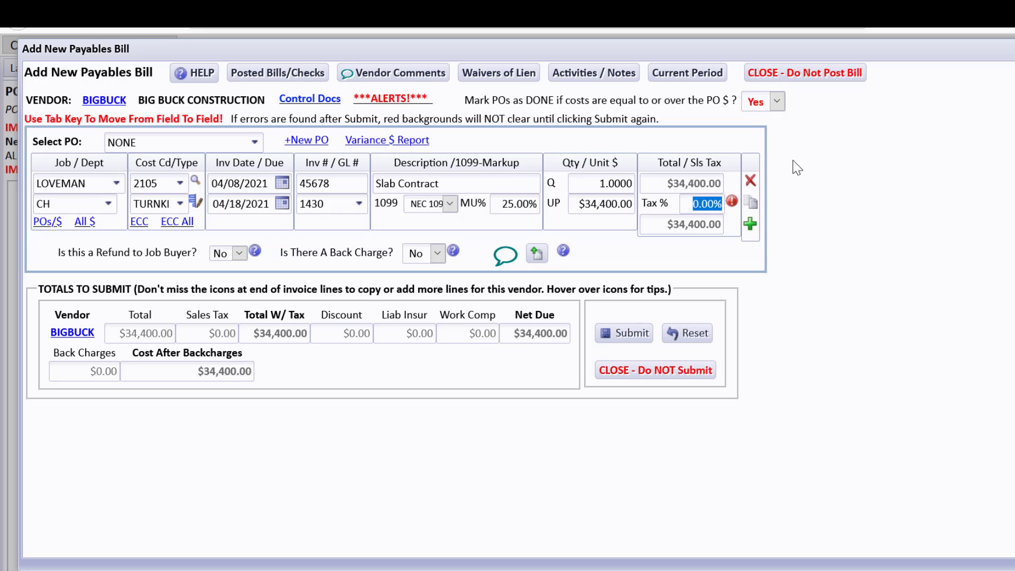
Attach BIG_BUCK_Invoice.pdf from the Loveman folder to the bill line.
{"action": "left_click", "coordinate": [537, 254]}
{"action": "left_click", "coordinate": [237, 151]}
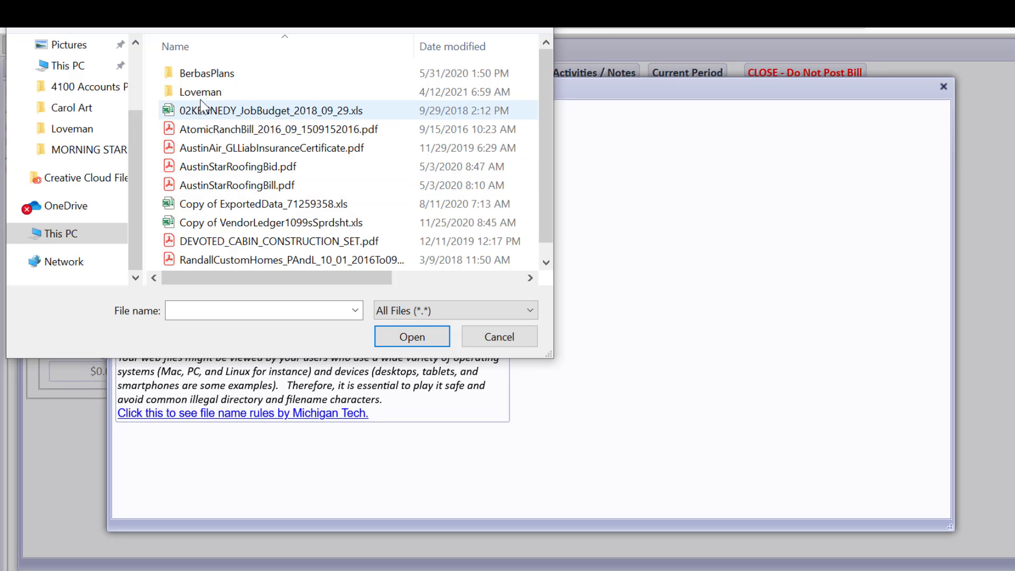
{"action": "double_click", "coordinate": [199, 93]}
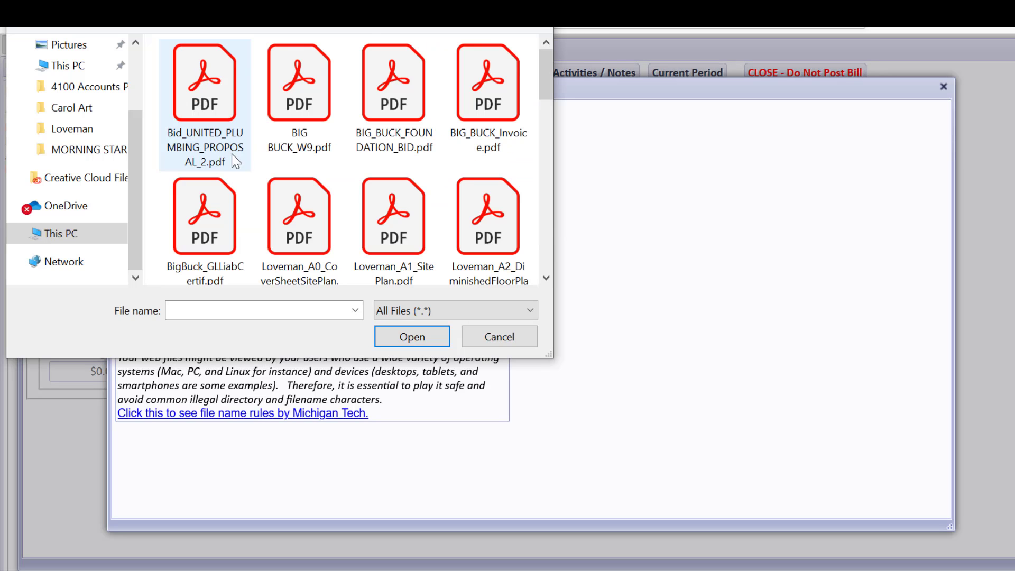
{"action": "double_click", "coordinate": [476, 137]}
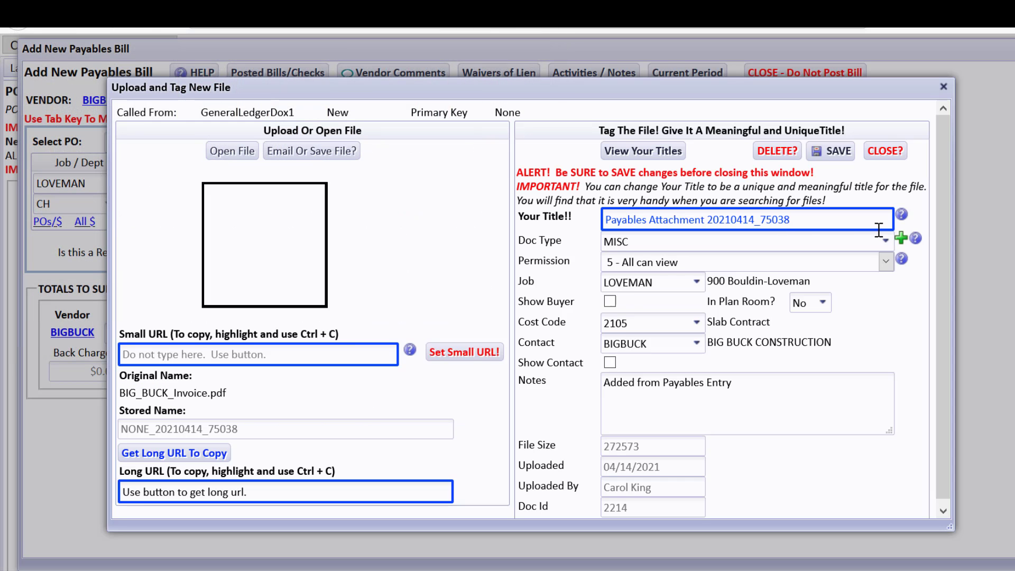
Title the attached file "Big Buck Invoice for Loveman slab", save it, and return to the bill.
{"action": "left_click_drag", "start_coordinate": [831, 206], "coordinate": [556, 212]}
{"action": "type", "text": "Big Buck Invoice for Loveman slab"}
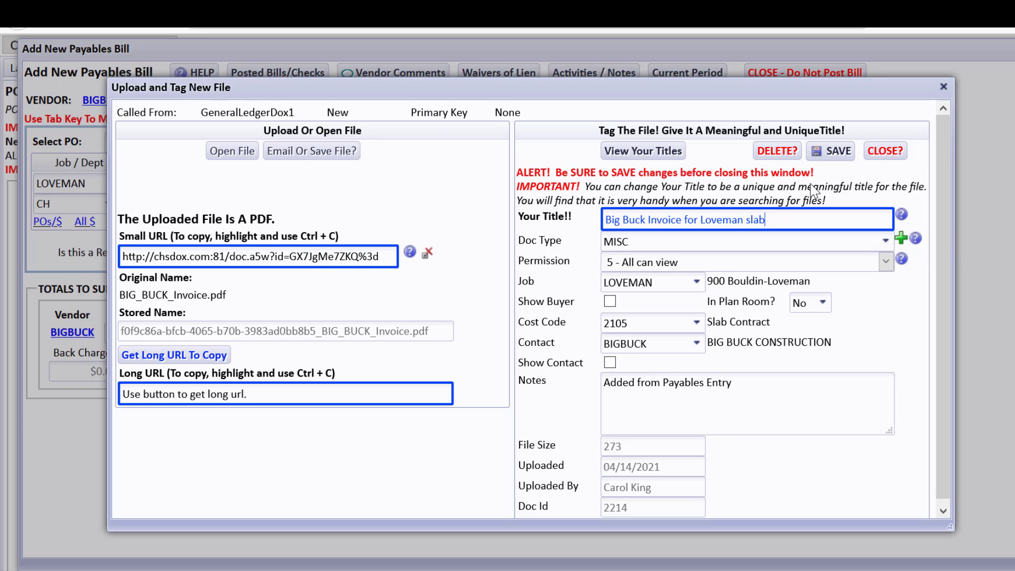
{"action": "left_click", "coordinate": [832, 151]}
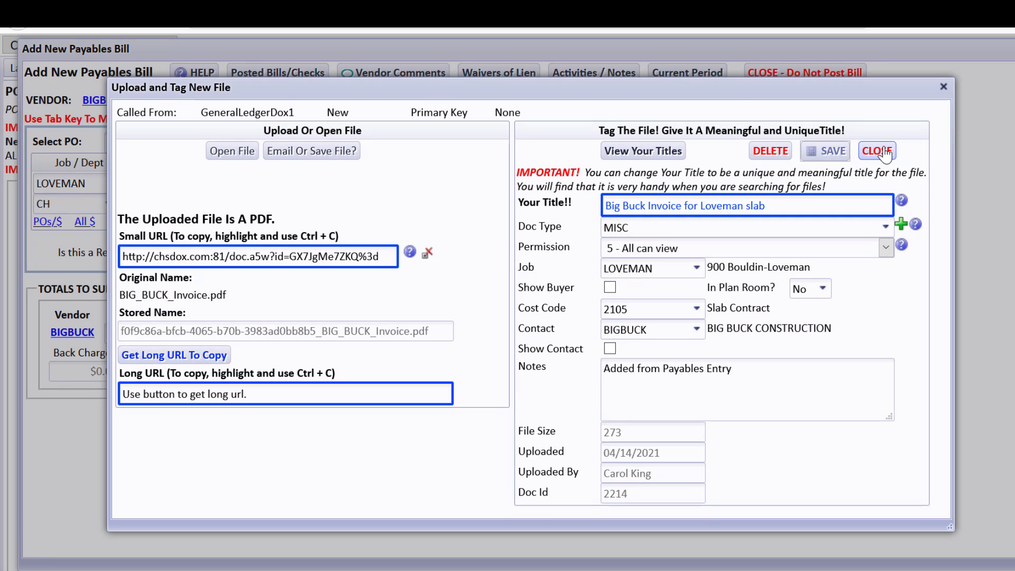
{"action": "left_click", "coordinate": [885, 152]}
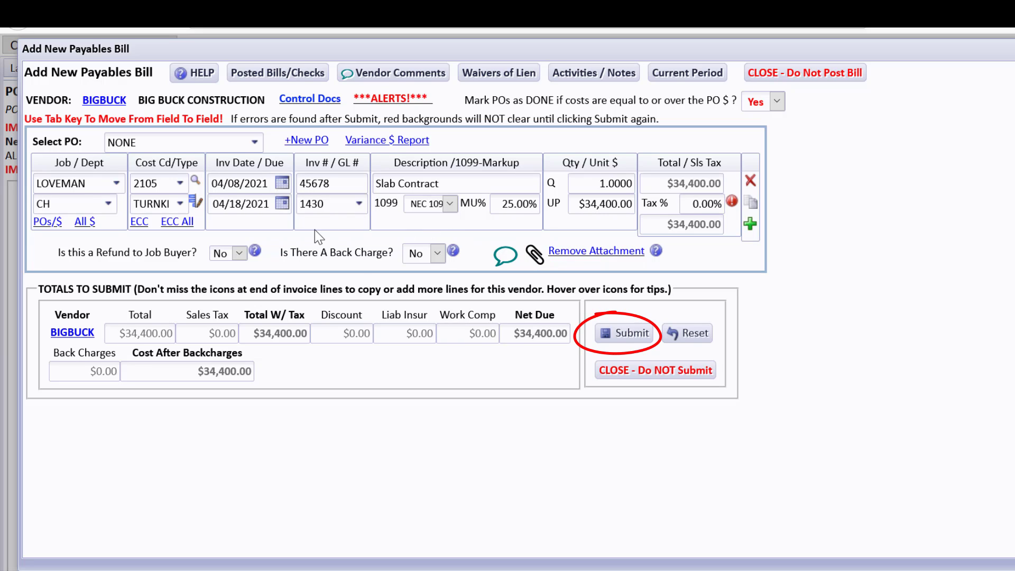
Submit the bill, pause at the alerts, and compare POs and costs for this vendor and job from the over-POs alert.
{"action": "left_click", "coordinate": [619, 338]}
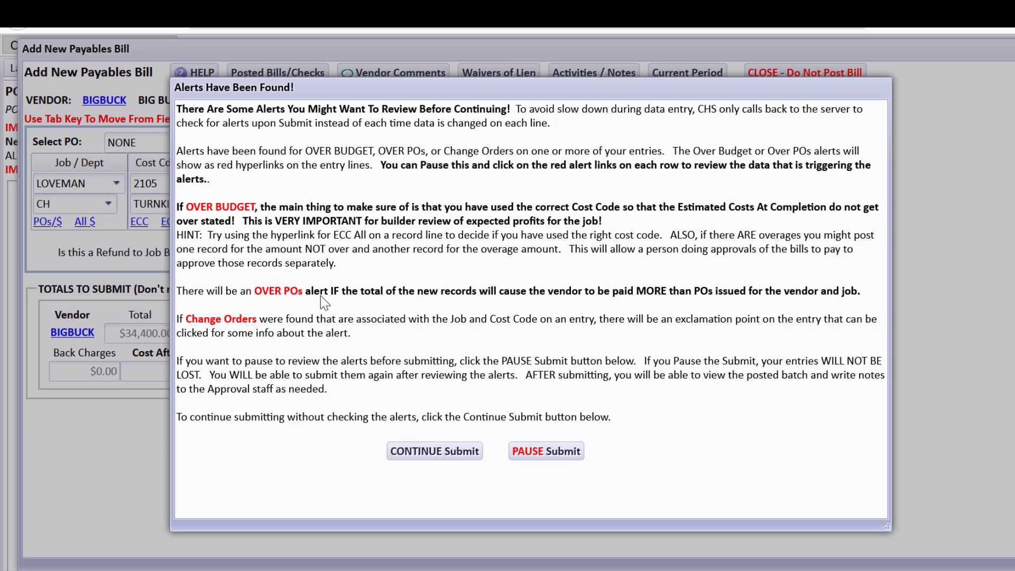
{"action": "left_click", "coordinate": [543, 452]}
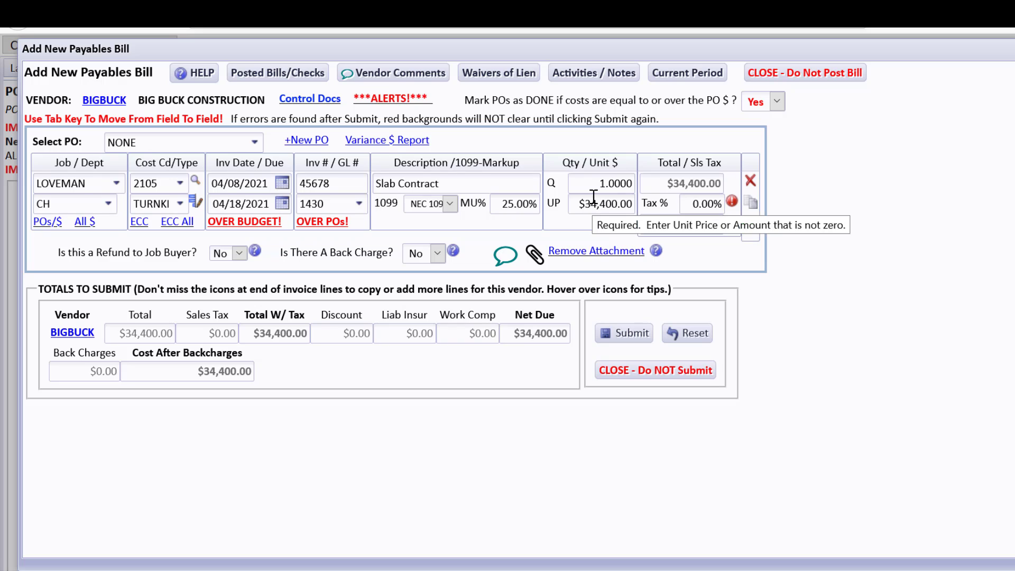
{"action": "left_click", "coordinate": [327, 224]}
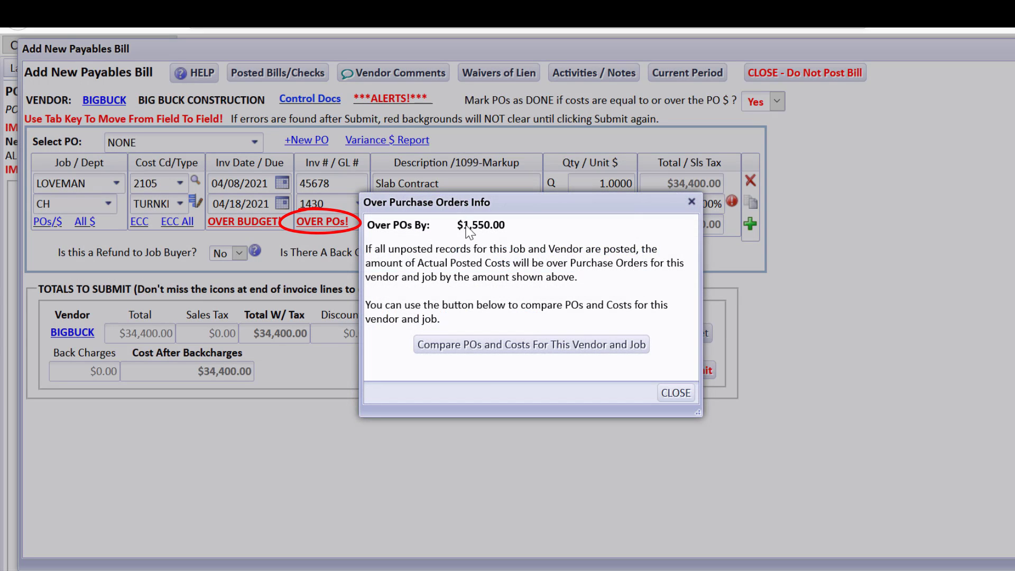
{"action": "left_click", "coordinate": [536, 348]}
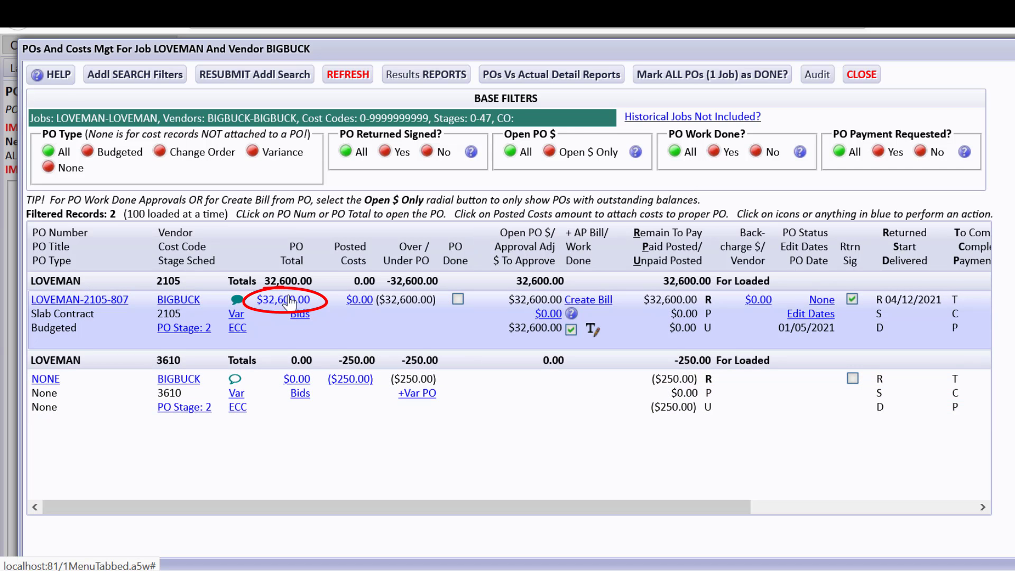
Open the LOVEMAN Slab Contract purchase order to read its hard-copy notes, then close it and return to the bill.
{"action": "left_click", "coordinate": [287, 300]}
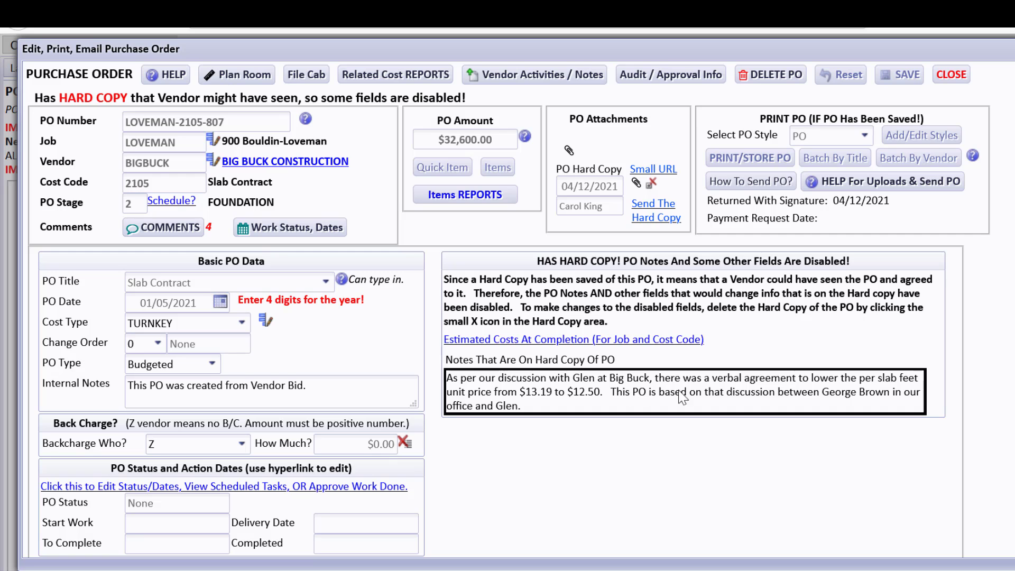
{"action": "left_click", "coordinate": [951, 76]}
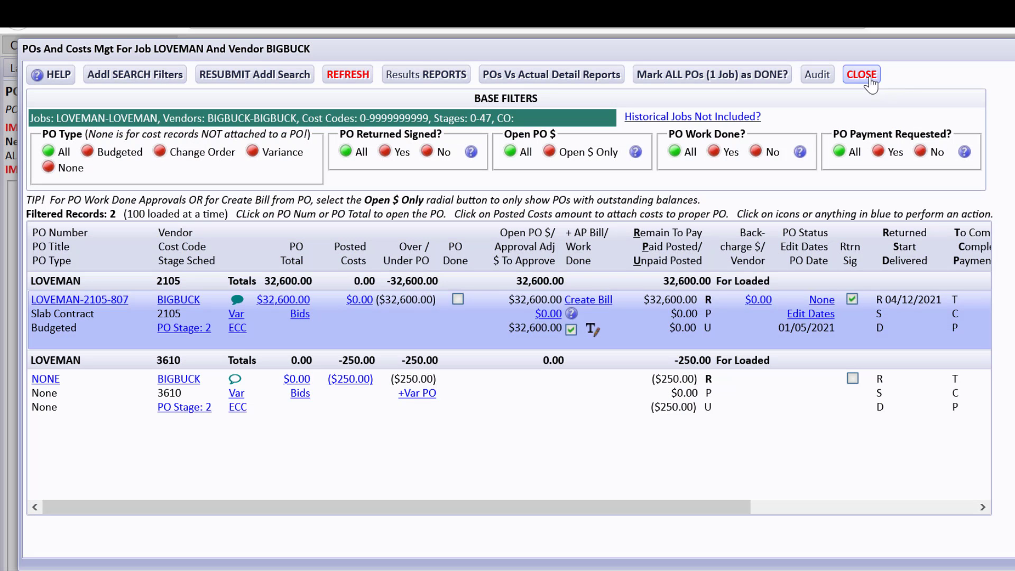
{"action": "left_click", "coordinate": [867, 78]}
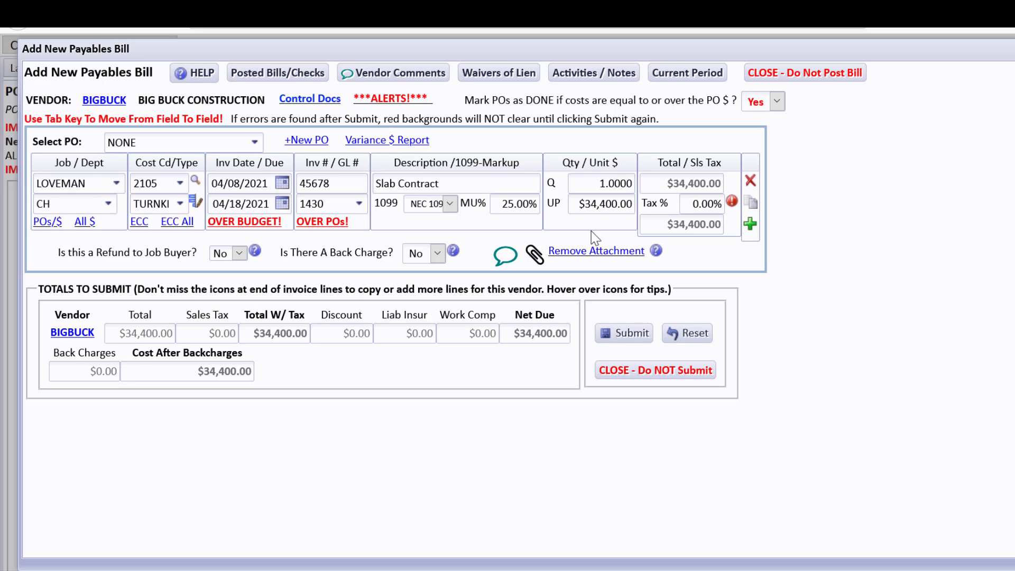
Link the bill line to the LOVEMAN Slab Contract purchase order again and set its unit price to $34,400.
{"action": "left_click", "coordinate": [259, 139]}
{"action": "type", "text": "lov"}
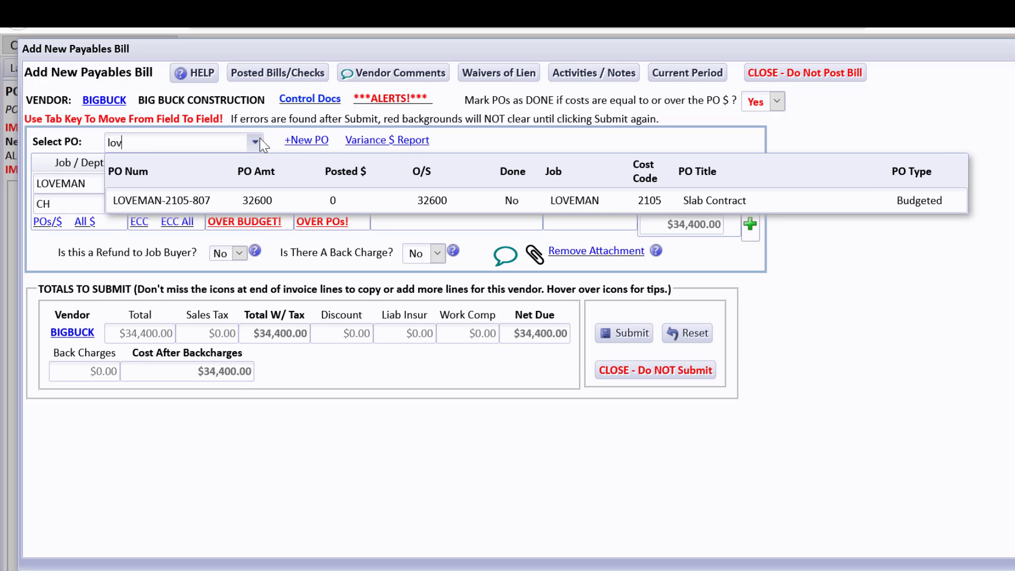
{"action": "left_click", "coordinate": [376, 198]}
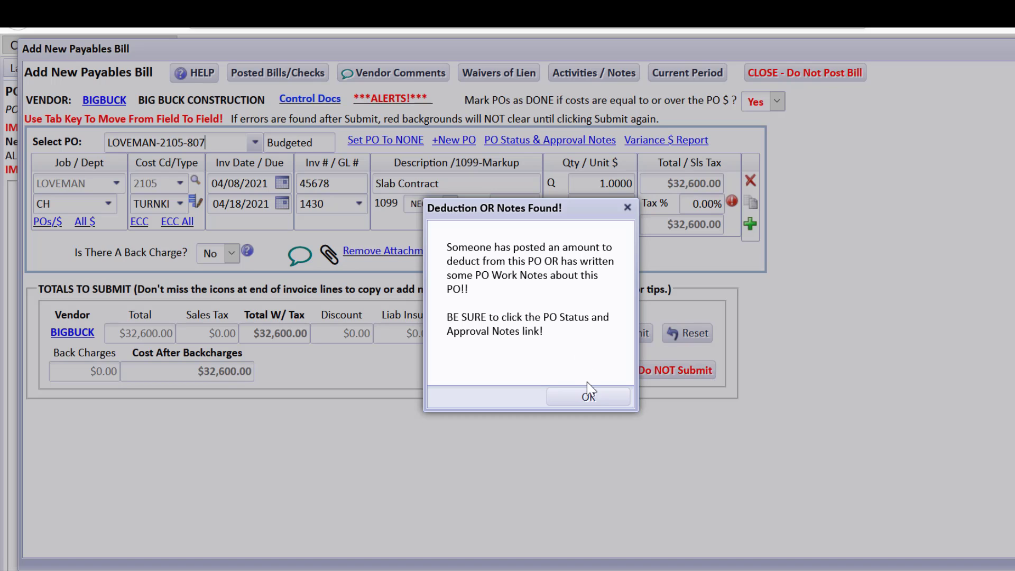
{"action": "left_click", "coordinate": [592, 398]}
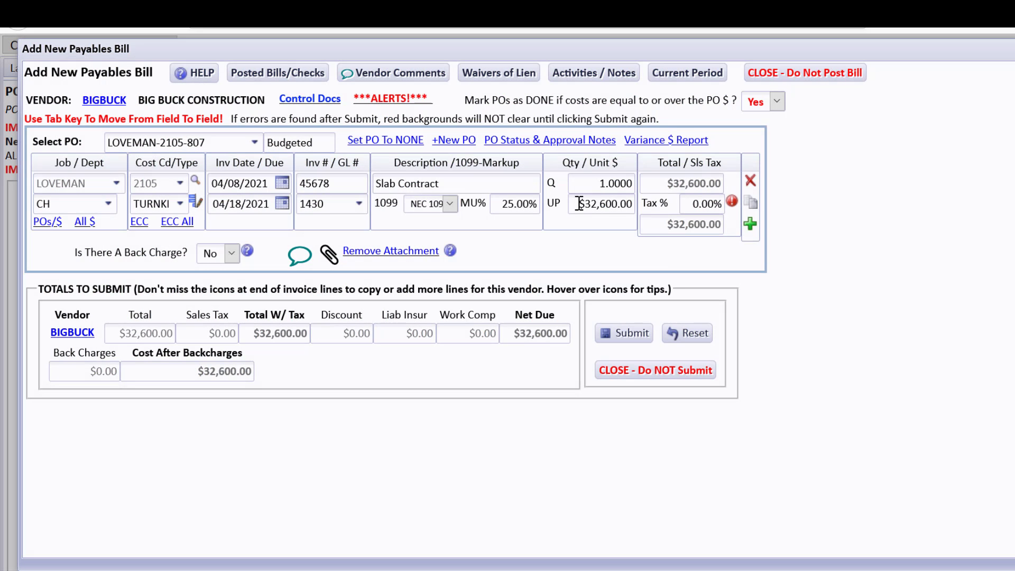
{"action": "left_click_drag", "start_coordinate": [579, 203], "coordinate": [636, 204]}
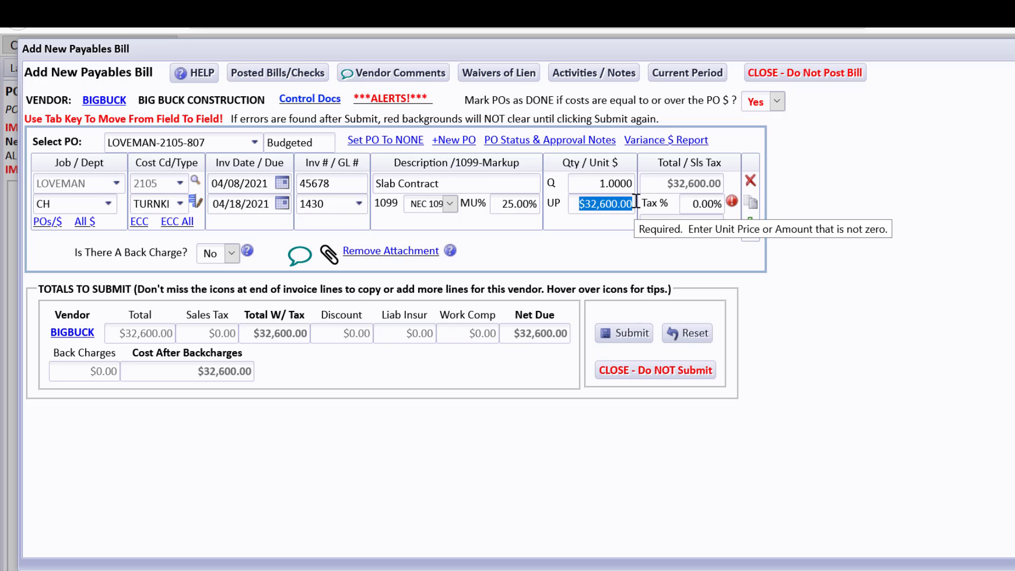
{"action": "type", "text": "34,400"}
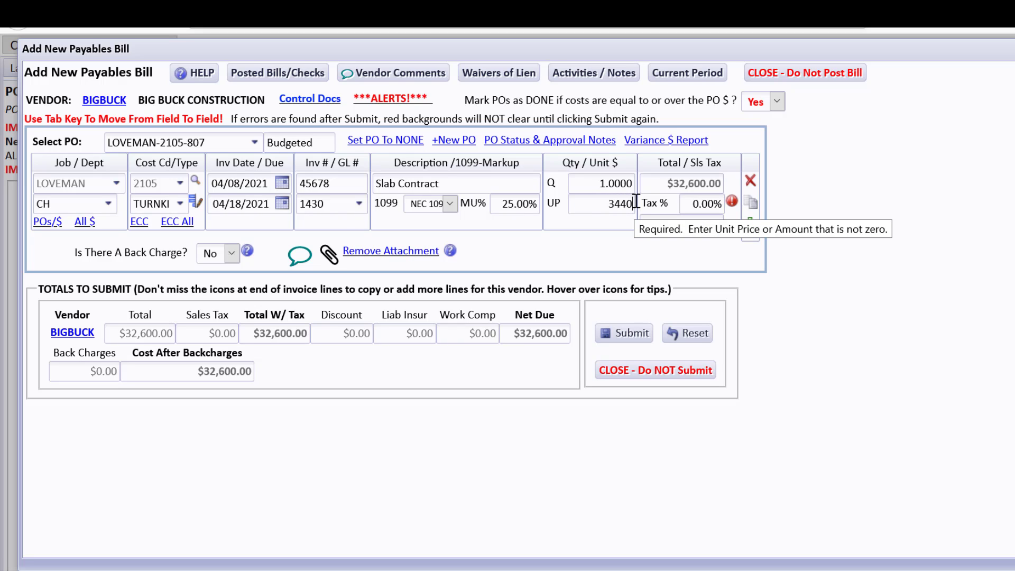
{"action": "key", "text": "Tab"}
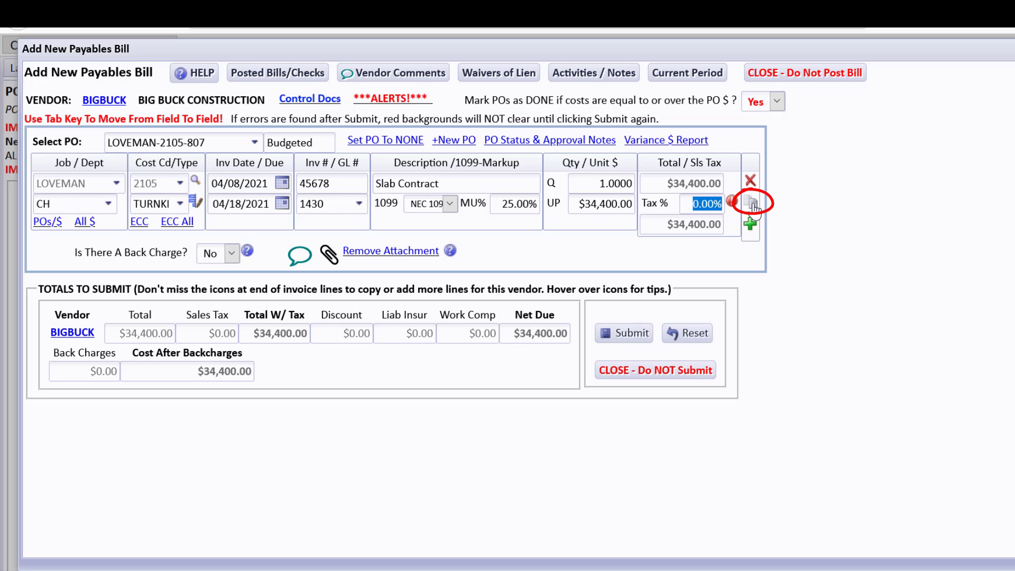
Duplicate the bill line as an adjustment with unit price -1800 and description "Slab Contract - Adjust to PO".
{"action": "left_click", "coordinate": [750, 204]}
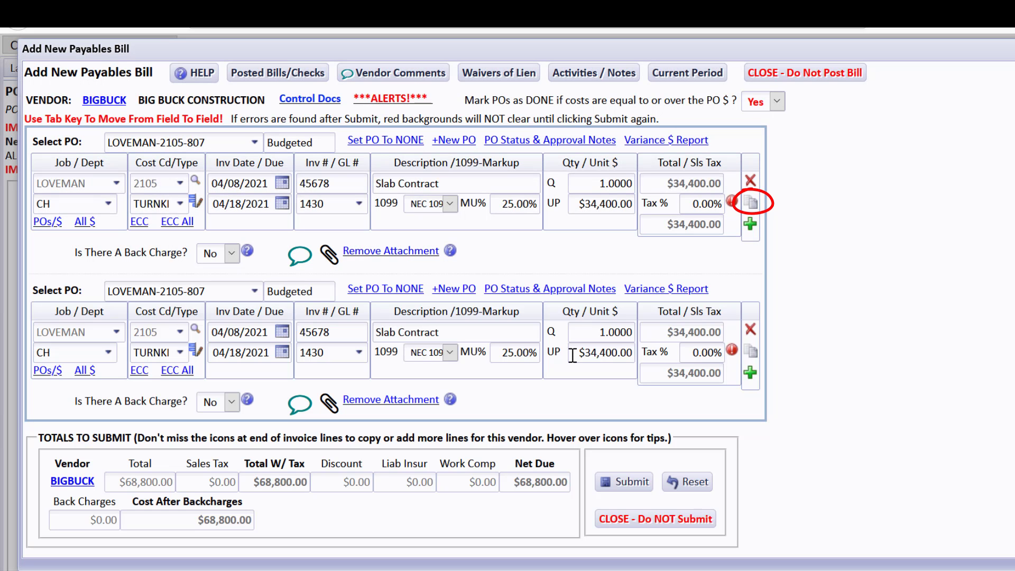
{"action": "left_click_drag", "start_coordinate": [572, 356], "coordinate": [646, 351]}
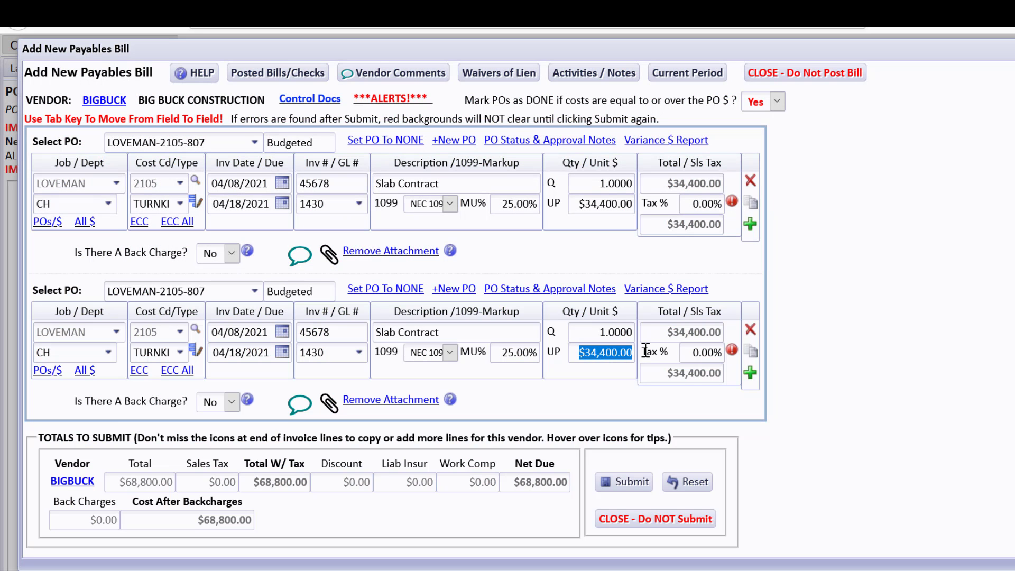
{"action": "key", "text": "BackSpace"}
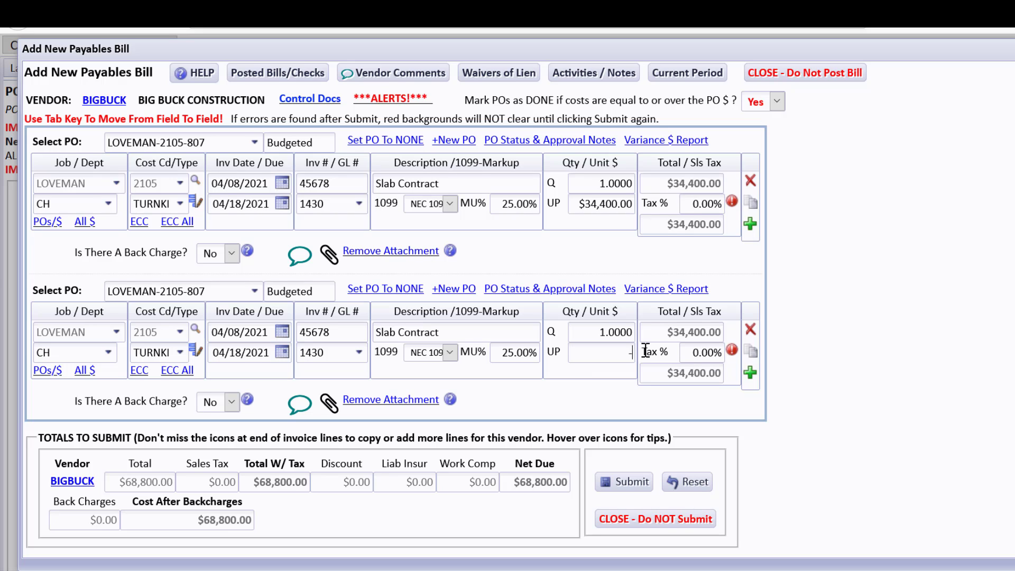
{"action": "type", "text": "-1800"}
{"action": "key", "text": "Tab"}
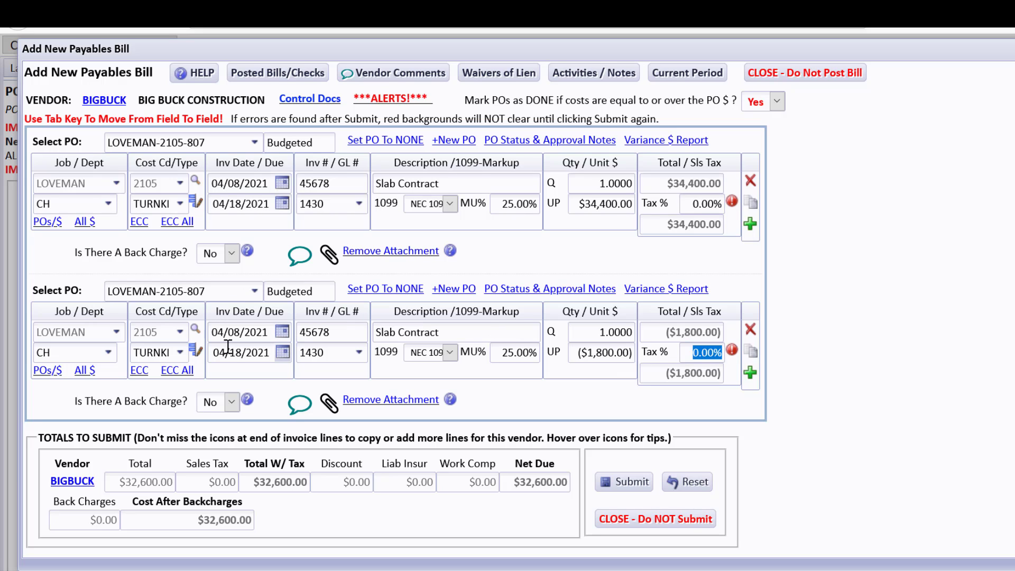
{"action": "left_click", "coordinate": [451, 332]}
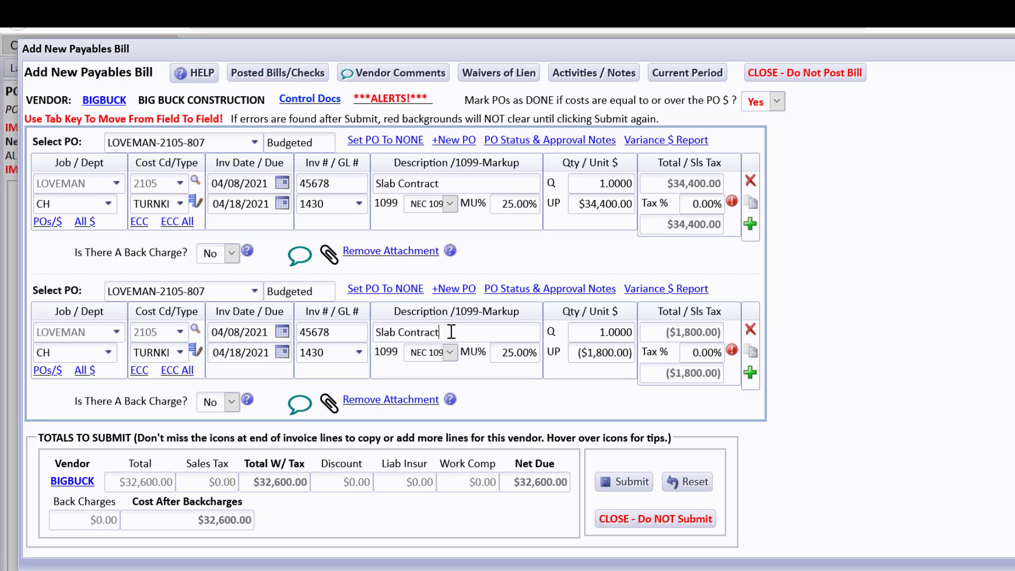
{"action": "type", "text": "- Adjust to PO"}
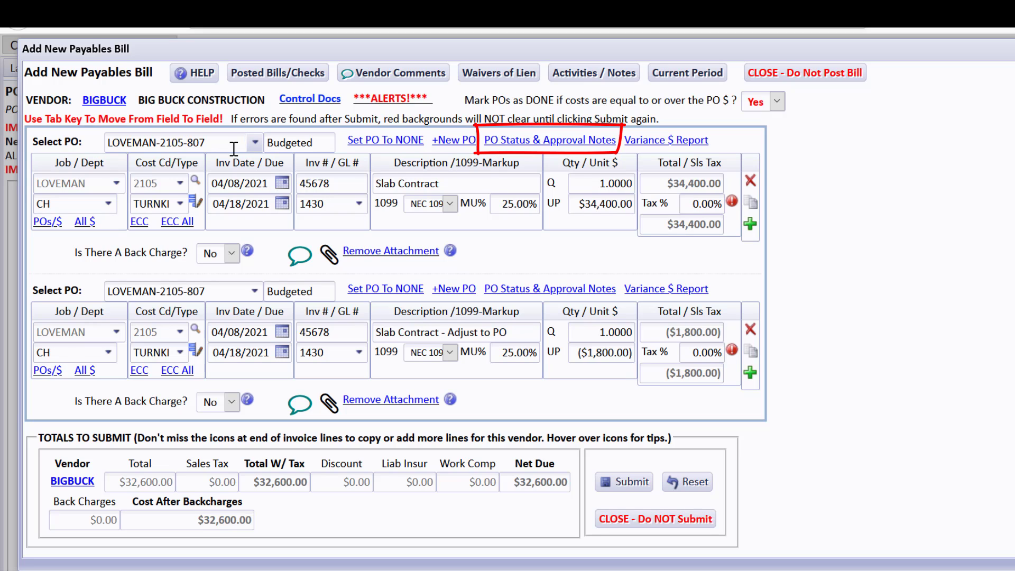
Check the Slab Contract purchase order's work approval notes for deductions, and add a blank bill line for the LOVEMAN job.
{"action": "left_click", "coordinate": [514, 141]}
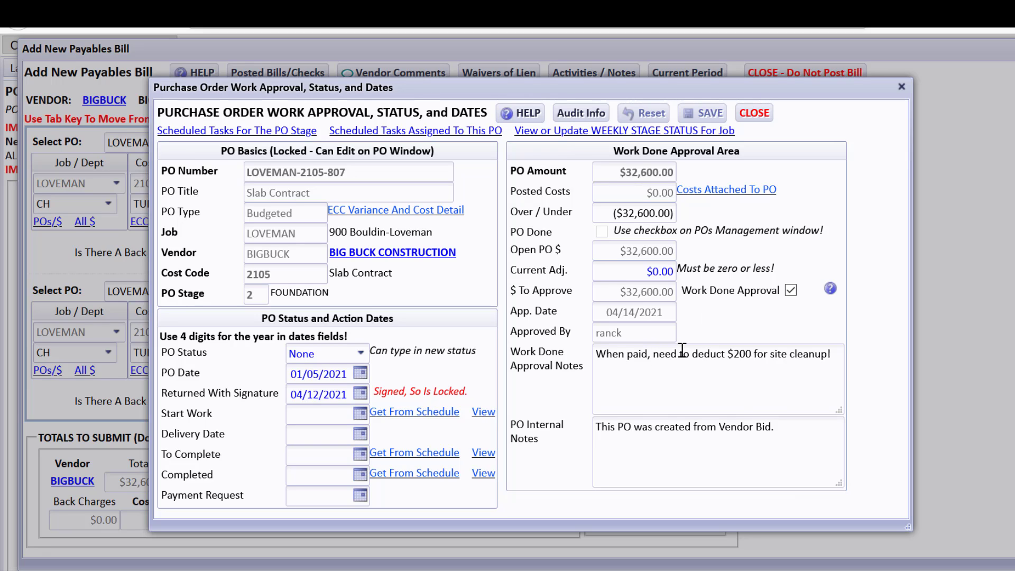
{"action": "left_click", "coordinate": [755, 113]}
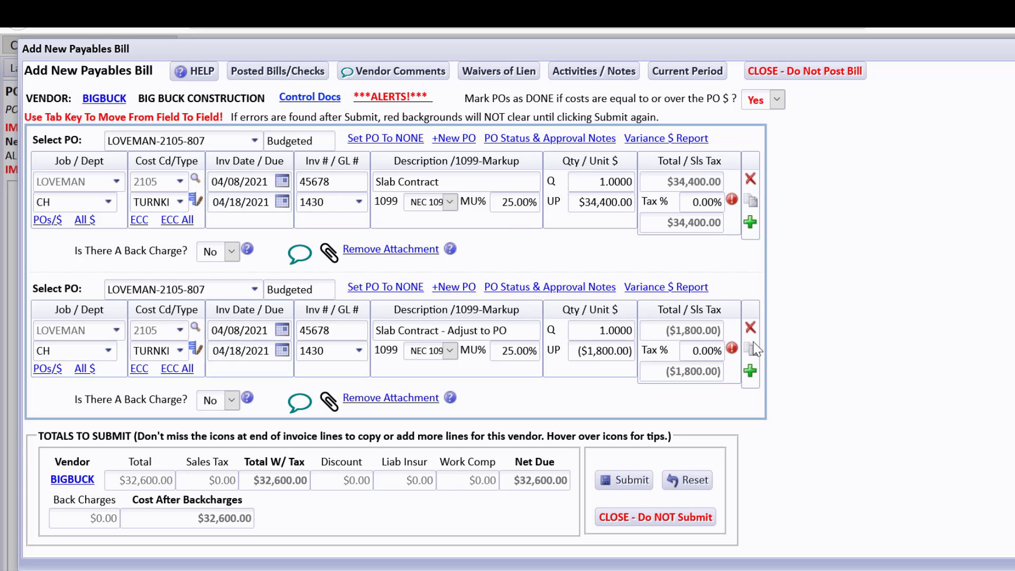
{"action": "left_click", "coordinate": [749, 372]}
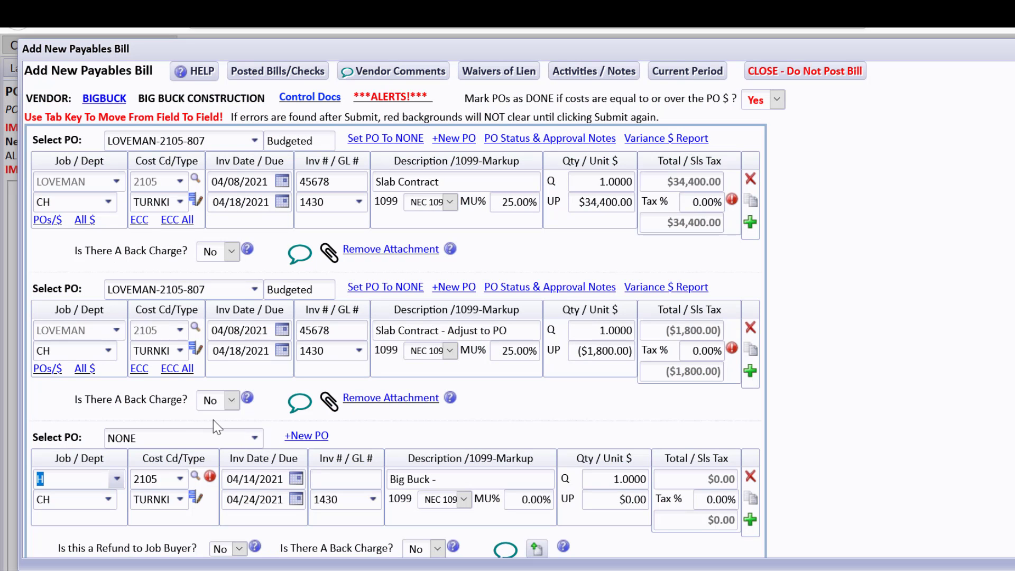
{"action": "type", "text": "lov"}
{"action": "key", "text": "Return"}
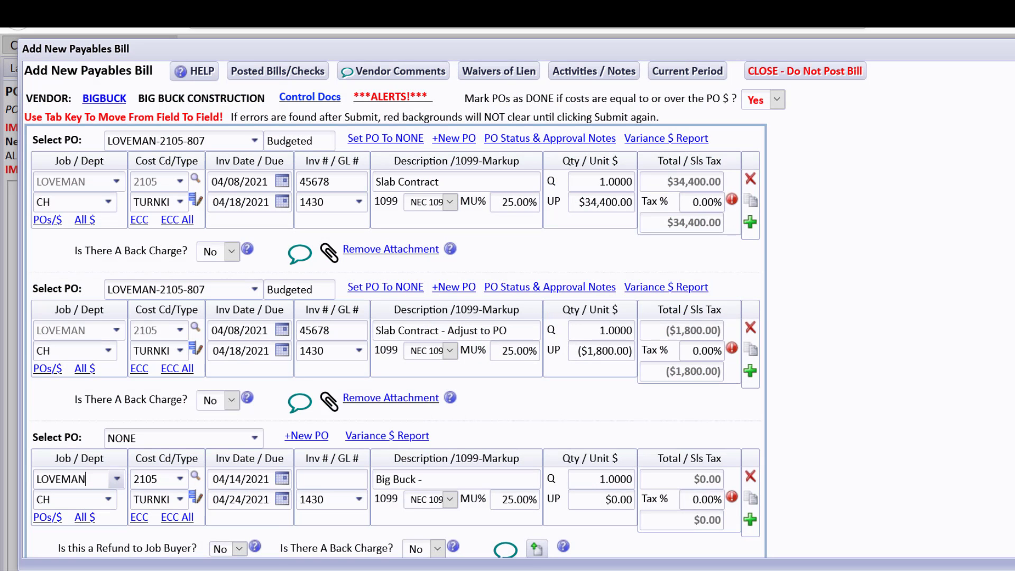
Link the new bill line to the LOVEMAN Slab Contract purchase order and set its unit price to -200.
{"action": "scroll", "coordinate": [356, 299], "scroll_direction": "down", "scroll_amount": 3}
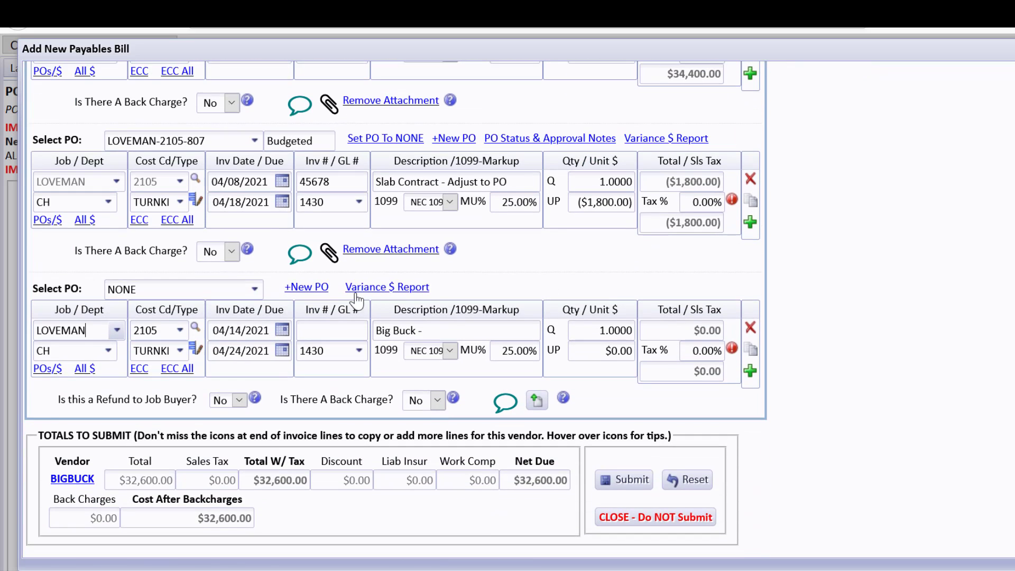
{"action": "left_click", "coordinate": [254, 289]}
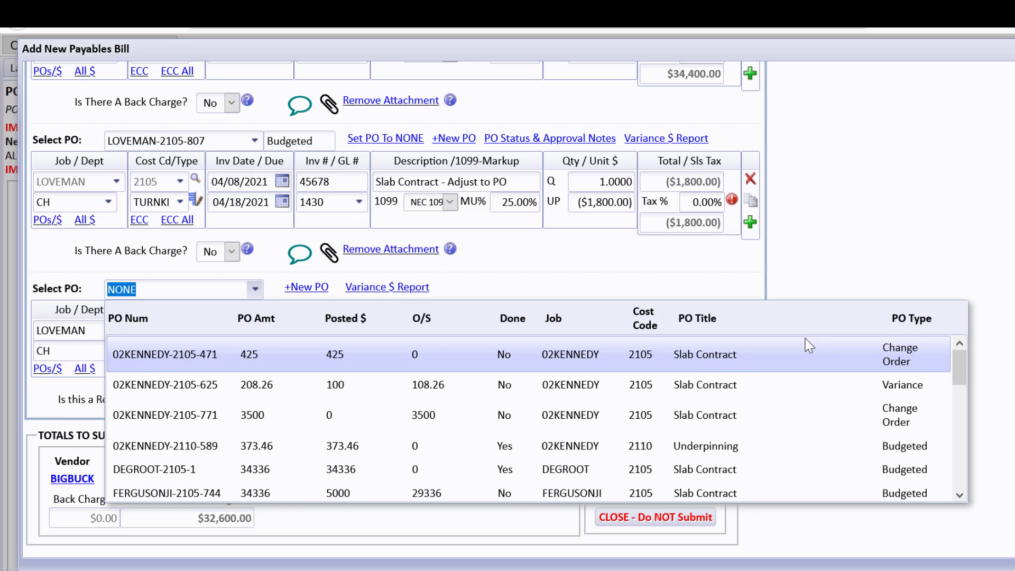
{"action": "type", "text": "lov"}
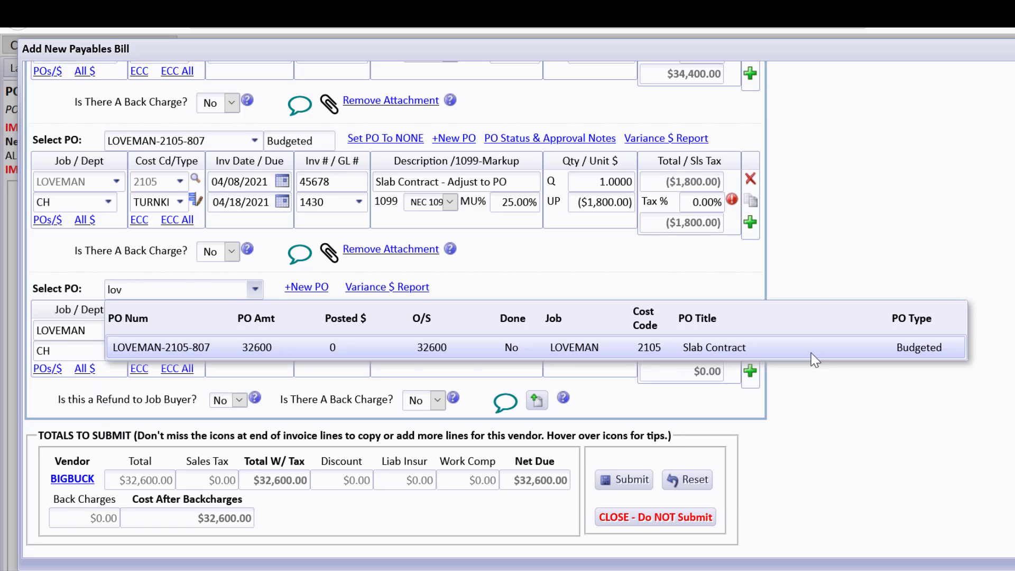
{"action": "left_click", "coordinate": [814, 348]}
{"action": "left_click", "coordinate": [579, 352]}
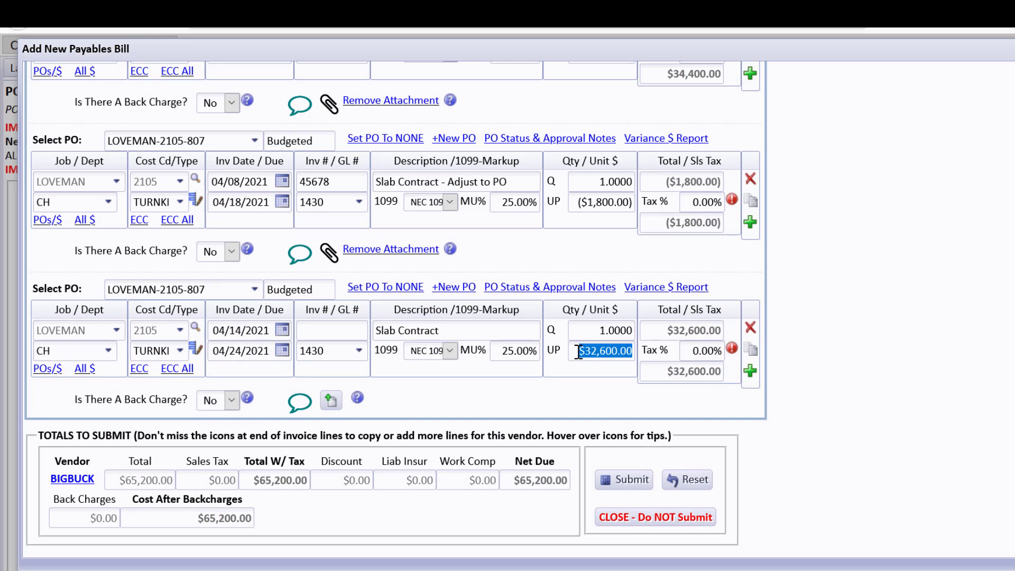
{"action": "type", "text": "-200"}
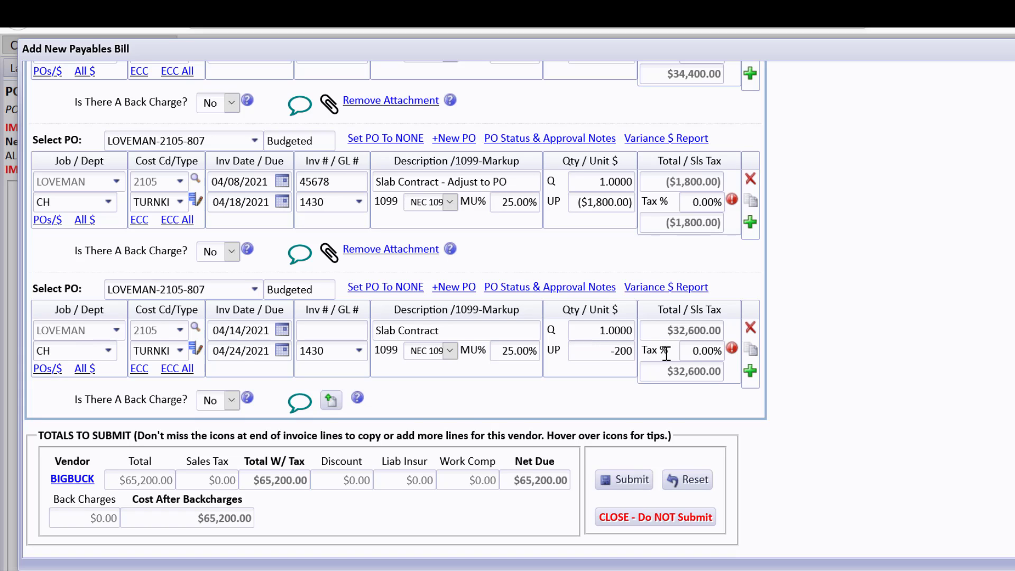
{"action": "key", "text": "Tab"}
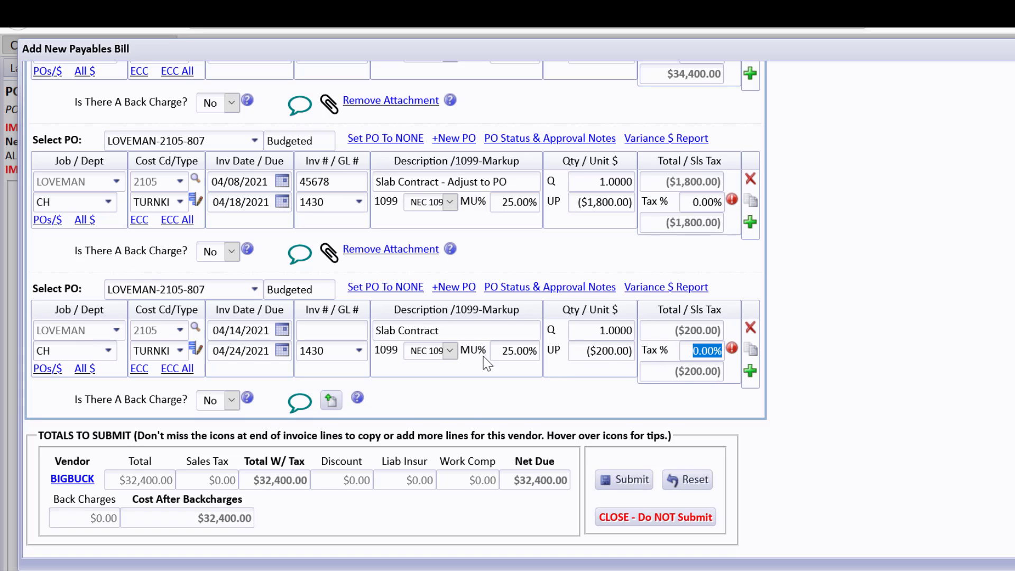
Set the -200 line's invoice date to 04/08/2021, invoice number to 45678 and description to "Slab Contract - for site cleanup".
{"action": "left_click", "coordinate": [286, 329]}
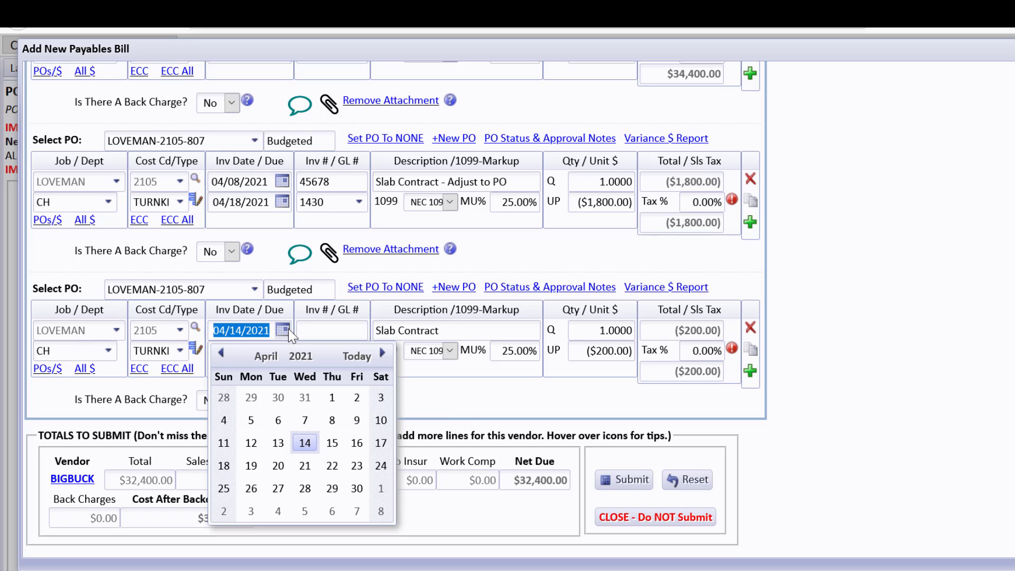
{"action": "left_click", "coordinate": [332, 420]}
{"action": "left_click", "coordinate": [340, 333]}
{"action": "type", "text": "45678"}
{"action": "key", "text": "Tab"}
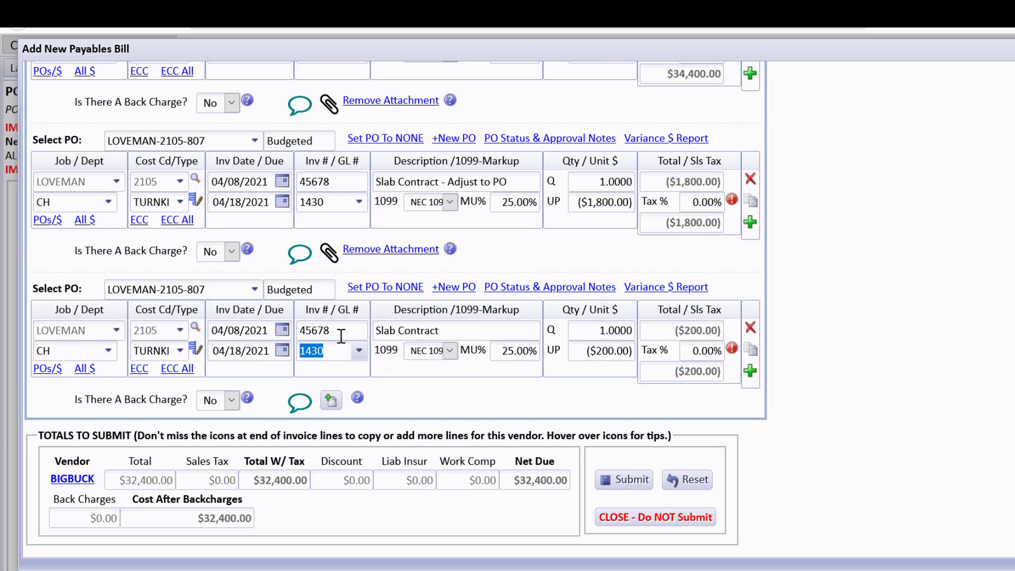
{"action": "left_click", "coordinate": [444, 332]}
{"action": "type", "text": "- for site c"}
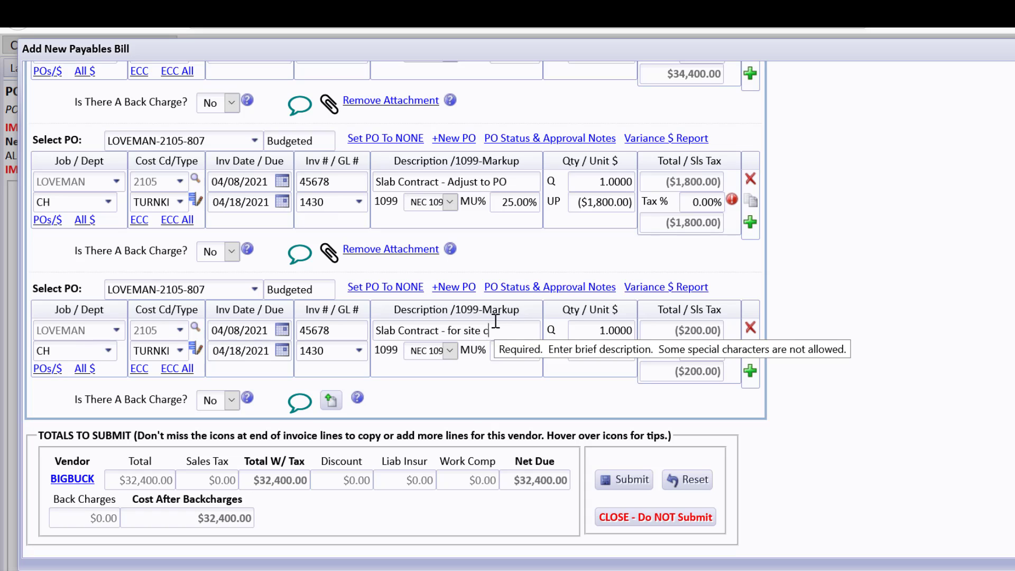
{"action": "type", "text": "leanup"}
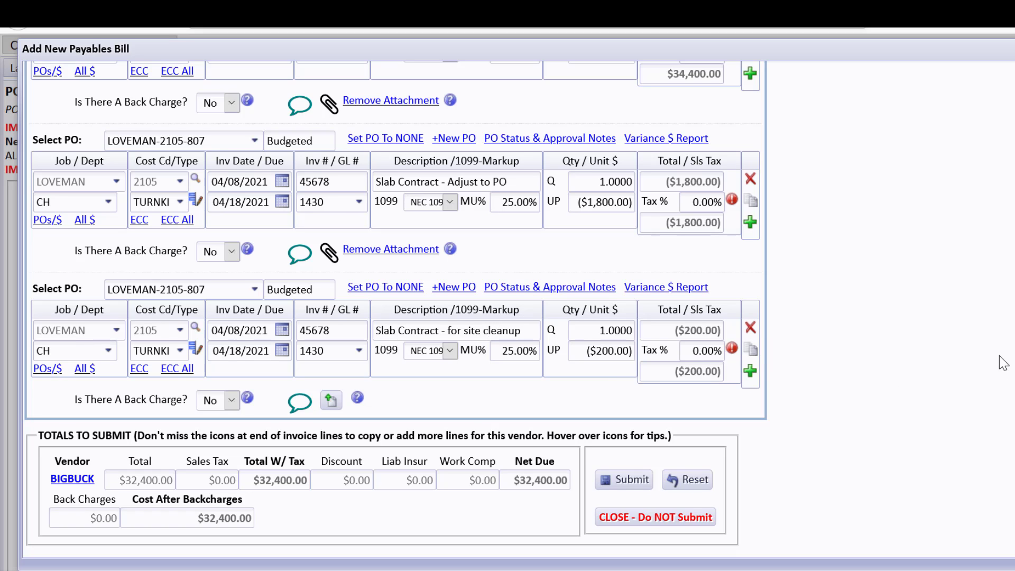
Start a comment on the $34,400 Slab Contract bill line and address it to the job manager as CHS user.
{"action": "scroll", "coordinate": [372, 278], "scroll_direction": "up", "scroll_amount": 3}
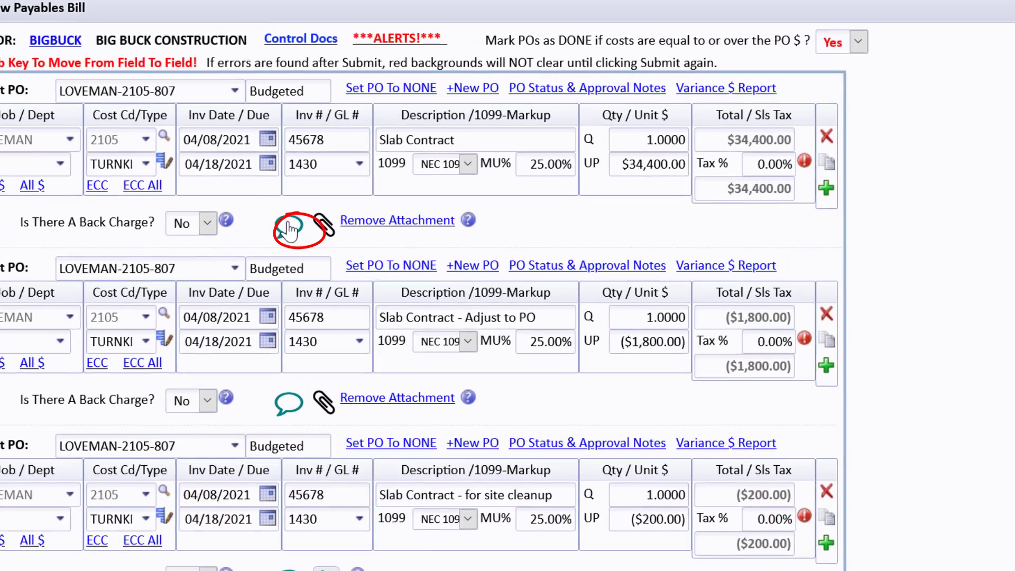
{"action": "left_click", "coordinate": [299, 233]}
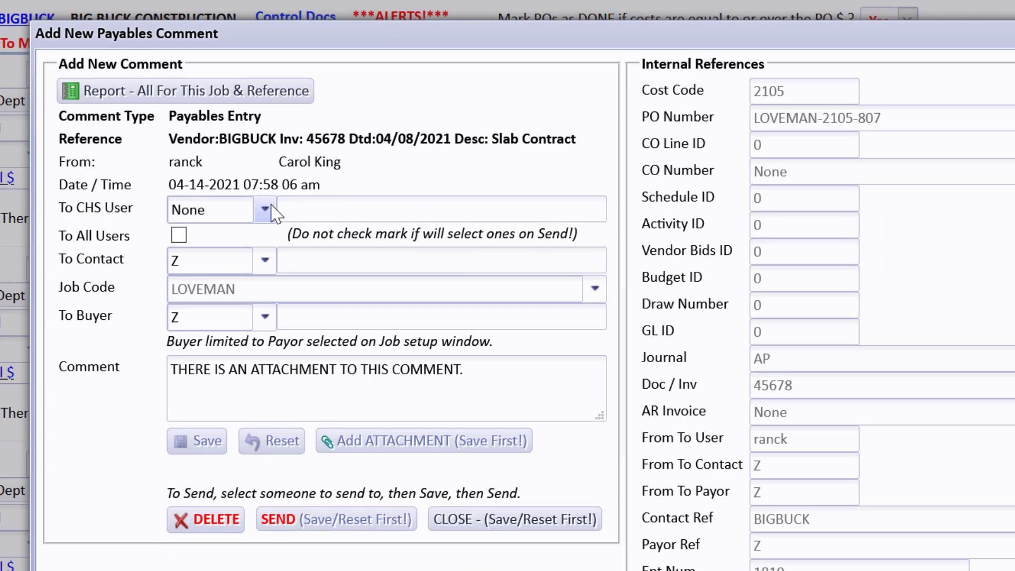
{"action": "left_click", "coordinate": [265, 210]}
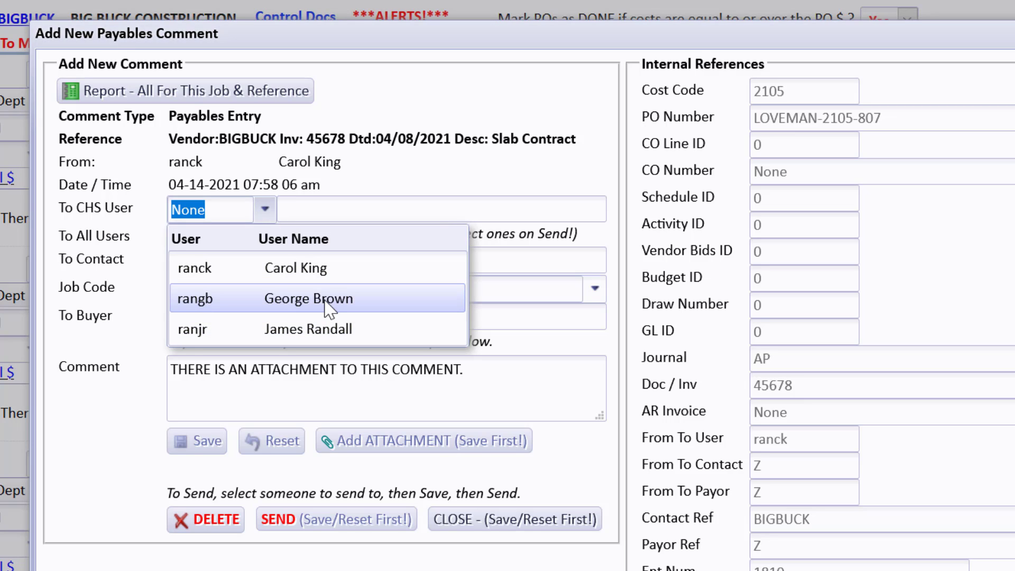
{"action": "left_click", "coordinate": [330, 307]}
Replace the comment text with a note on the overbilling, the $1800 difference line and the $200 site cleanup deduction, then save and close it.
{"action": "left_click_drag", "start_coordinate": [468, 369], "coordinate": [151, 356]}
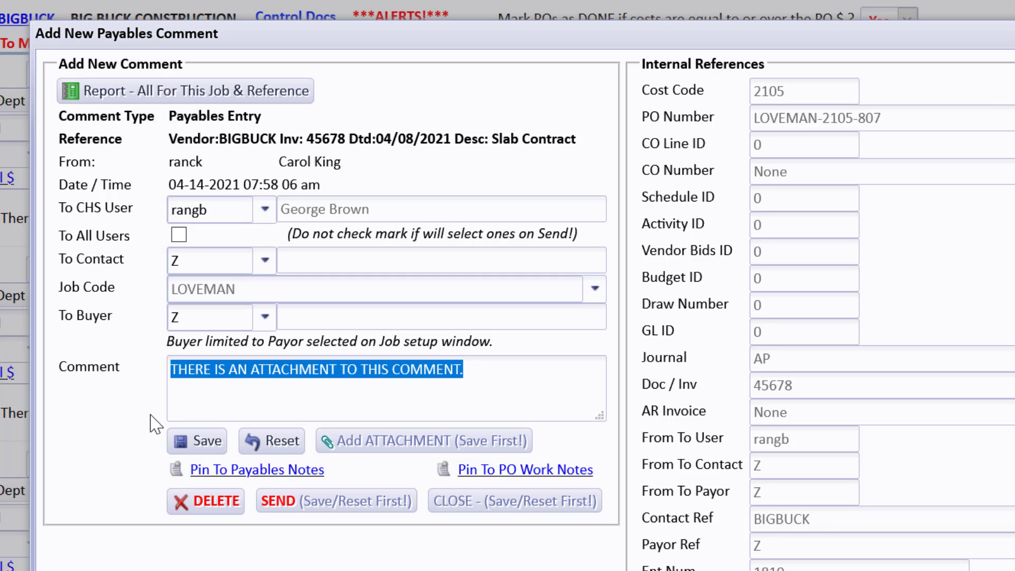
{"action": "type", "text": "They ar"}
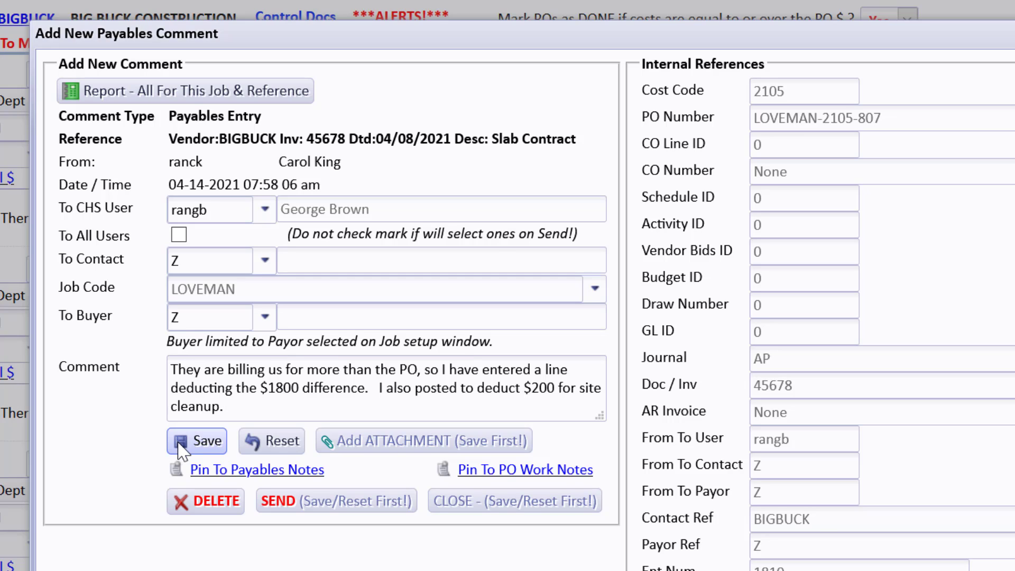
{"action": "left_click", "coordinate": [180, 446]}
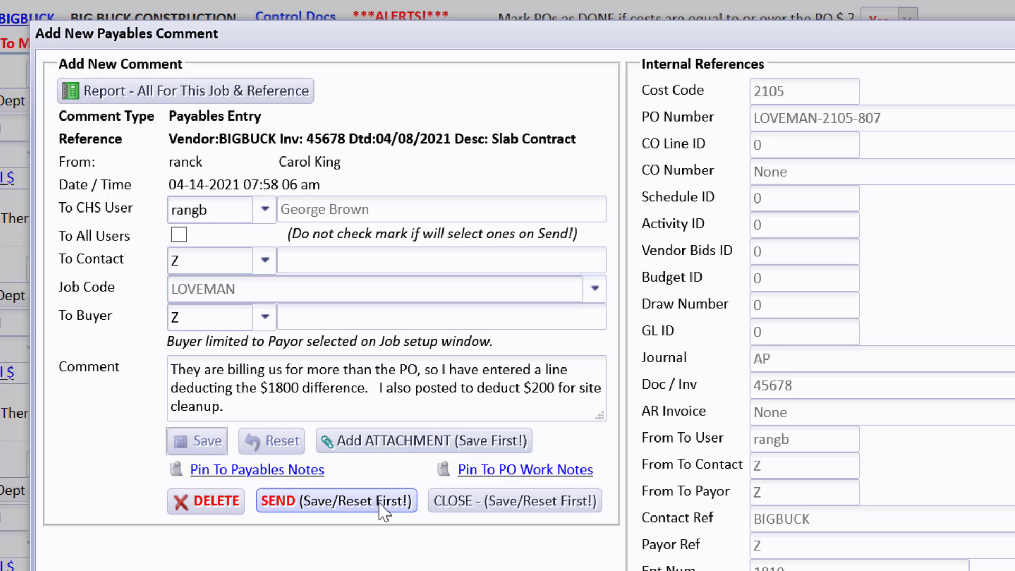
{"action": "left_click", "coordinate": [494, 503]}
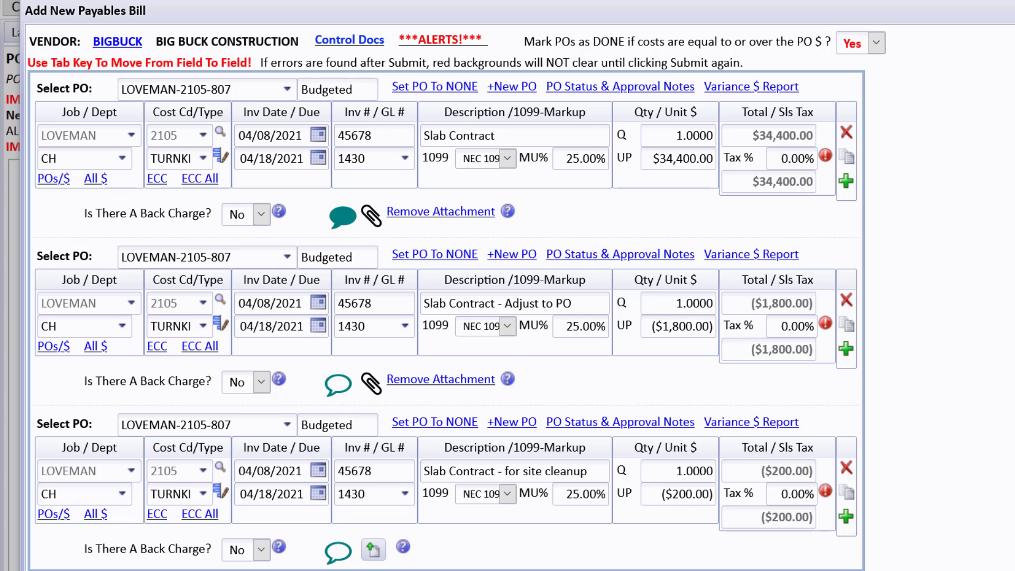
Submit the BIGBUCK bill and post its entries as unpaid to pay later, closing the posting confirmation.
{"action": "scroll", "coordinate": [856, 446], "scroll_direction": "down", "scroll_amount": 3}
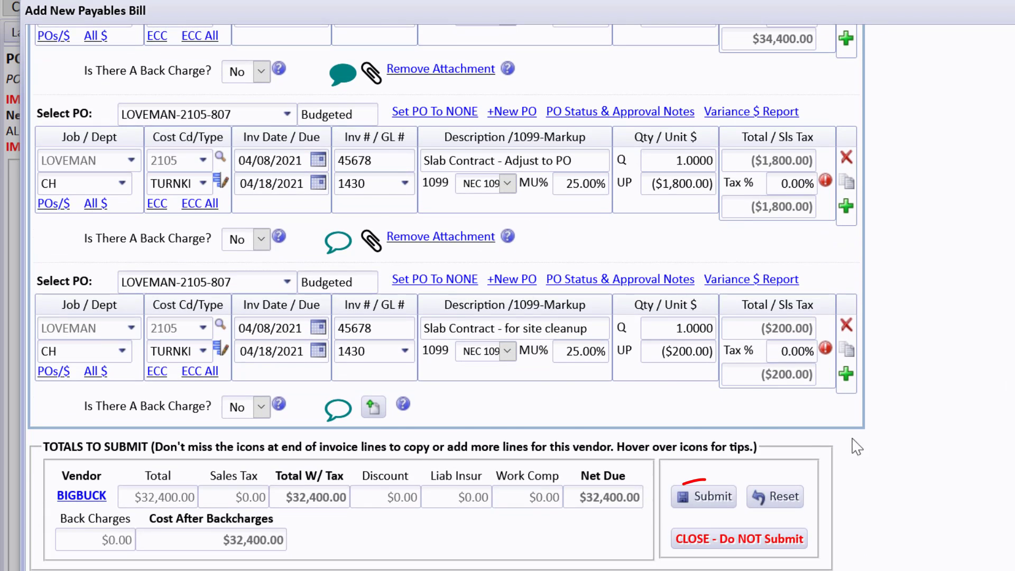
{"action": "left_click", "coordinate": [712, 494]}
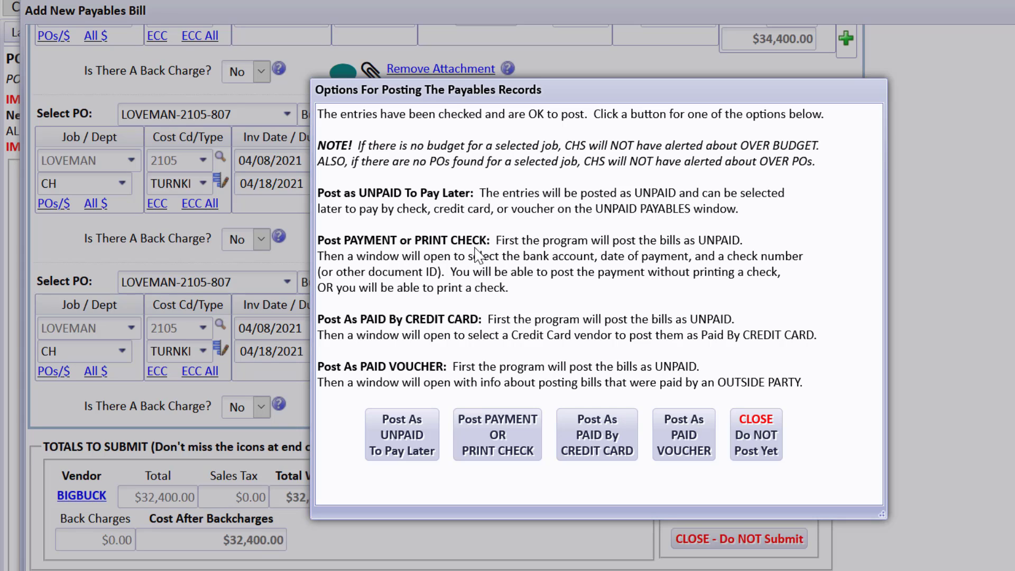
{"action": "left_click", "coordinate": [415, 429]}
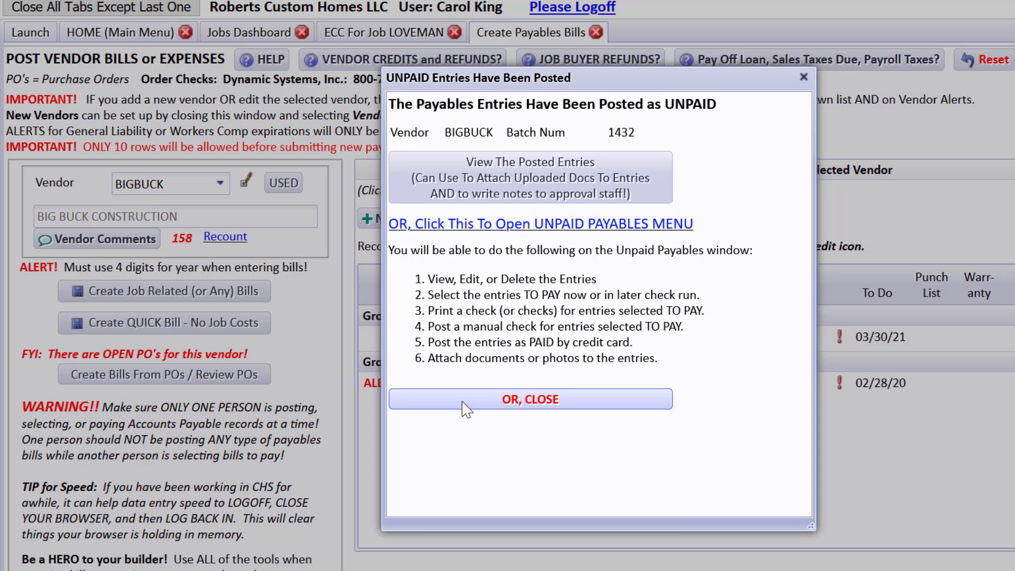
{"action": "left_click", "coordinate": [465, 407]}
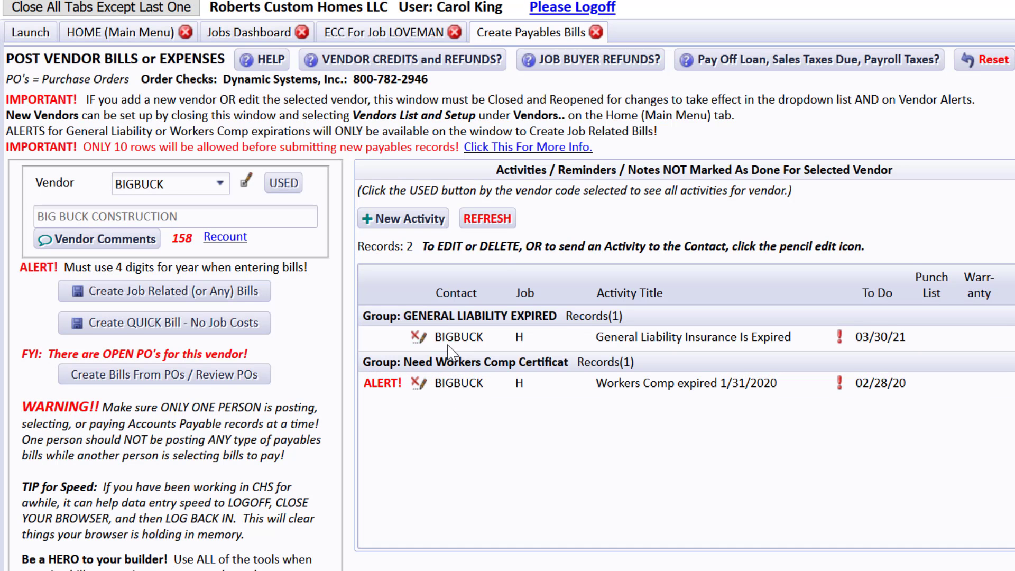
Return to the LOVEMAN ECC worksheet and review the actual costs posted to cost code 2105 Slab Contract.
{"action": "left_click", "coordinate": [426, 25]}
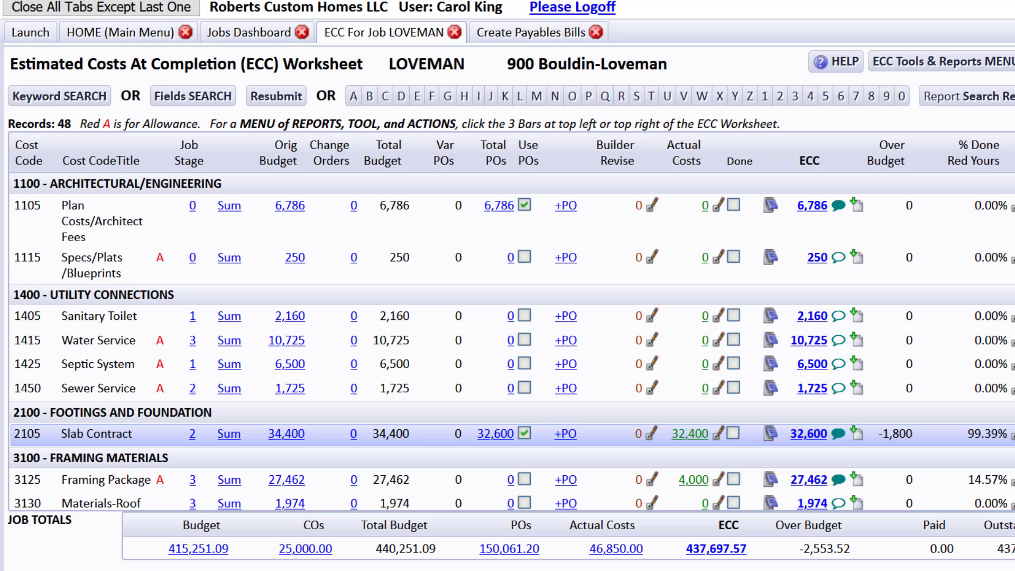
{"action": "left_click", "coordinate": [720, 434]}
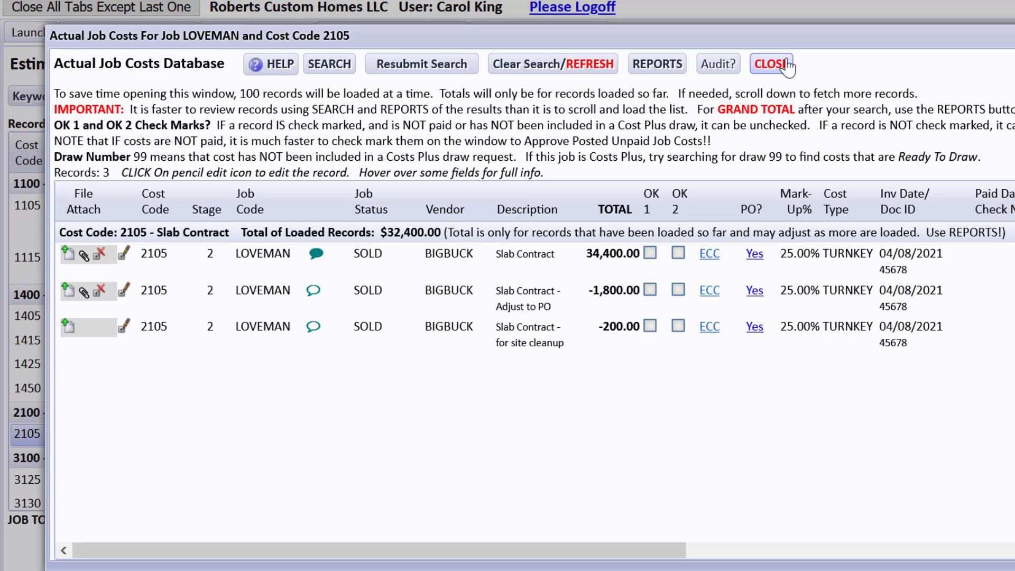
{"action": "left_click", "coordinate": [771, 64]}
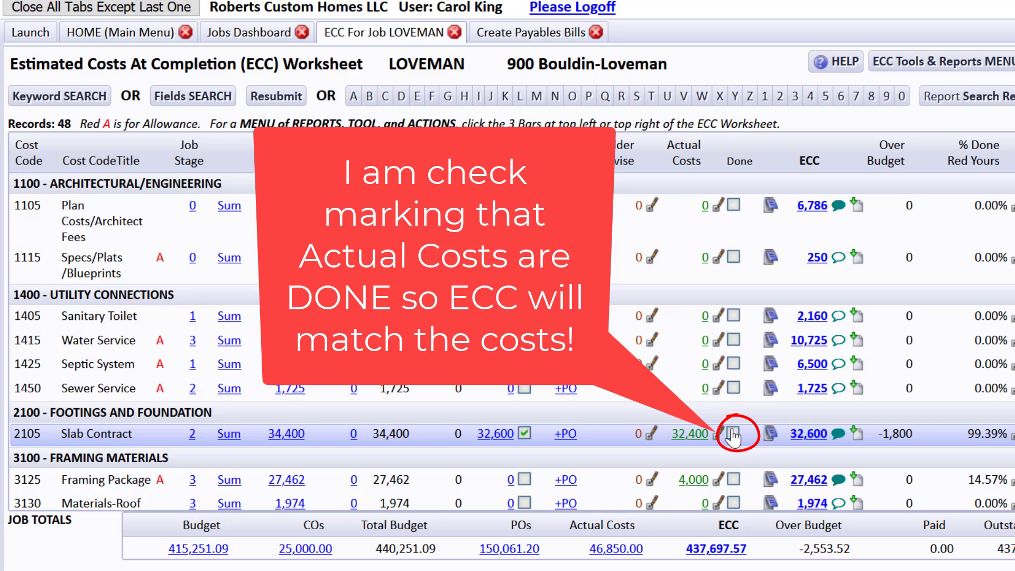
Mark the actual costs of cost code 2105 Slab Contract as done, and review its purchase order, posted costs and pinned notes.
{"action": "left_click", "coordinate": [733, 435]}
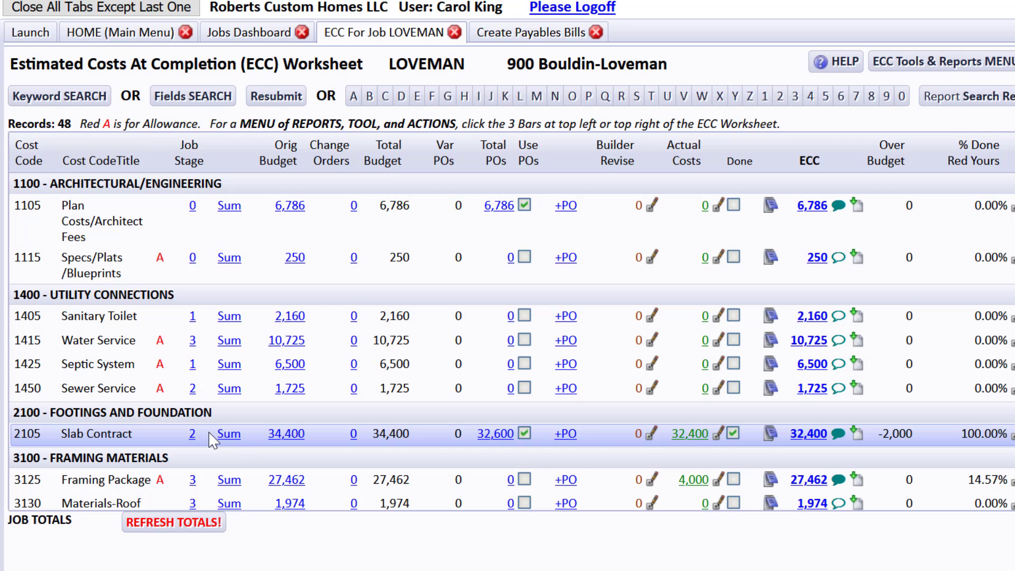
{"action": "left_click", "coordinate": [770, 434]}
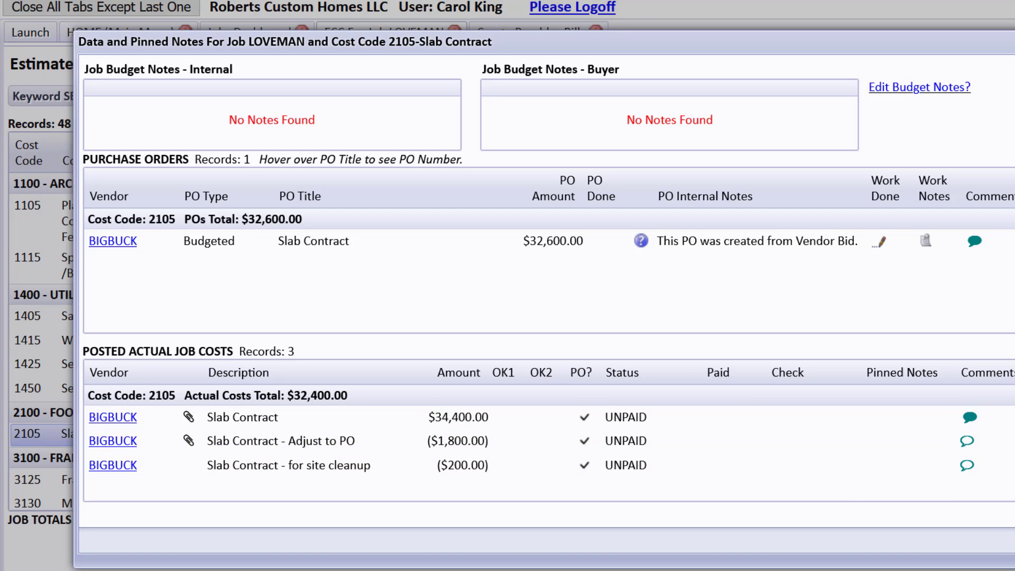
{"action": "left_click", "coordinate": [1013, 540]}
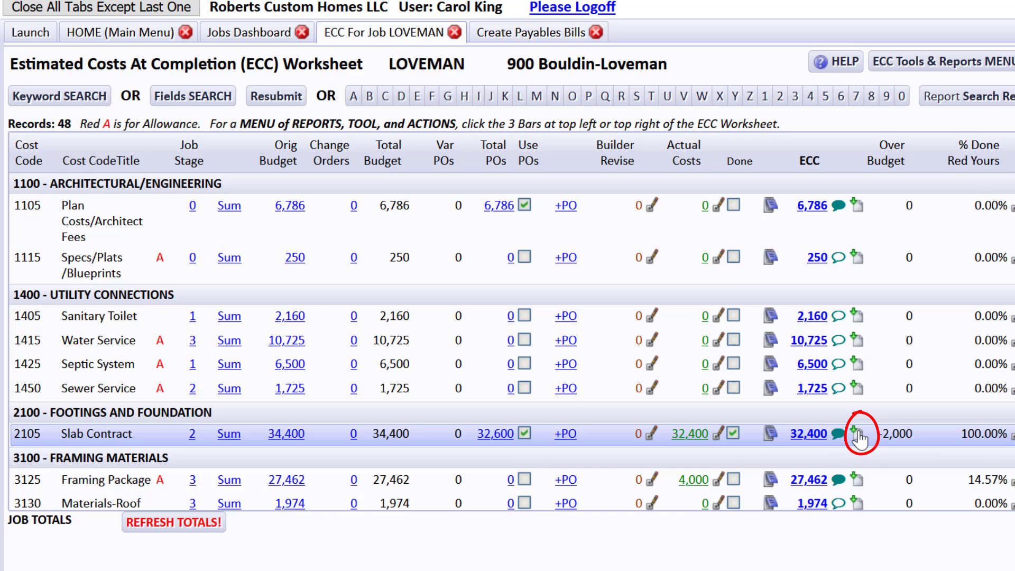
Open the PO Hard Copy PDF from the file cabinet of cost code 2105 and read its price agreement note.
{"action": "left_click", "coordinate": [857, 433]}
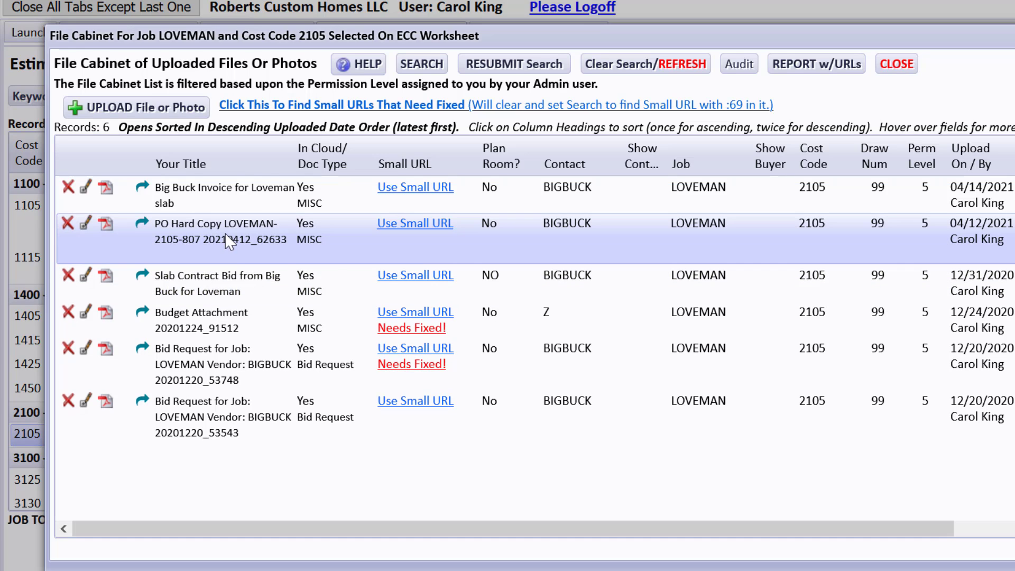
{"action": "left_click", "coordinate": [105, 229]}
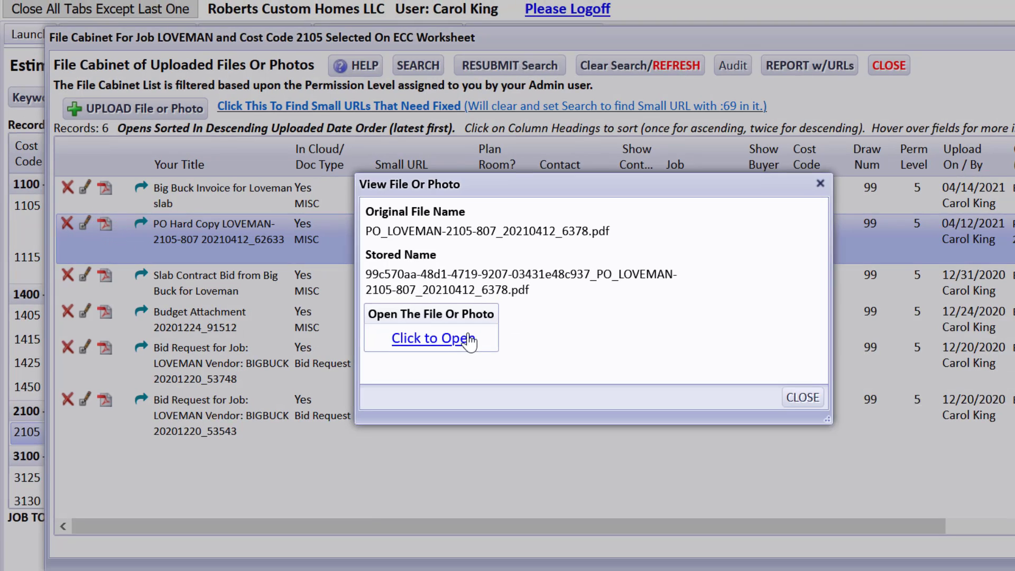
{"action": "left_click", "coordinate": [469, 341]}
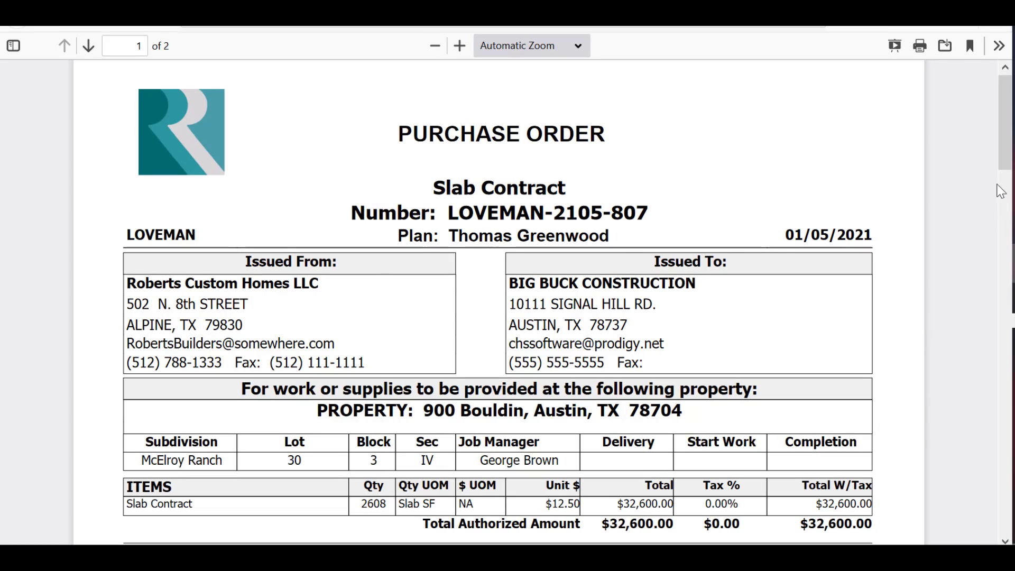
{"action": "scroll", "coordinate": [1000, 191], "scroll_direction": "down", "scroll_amount": 8}
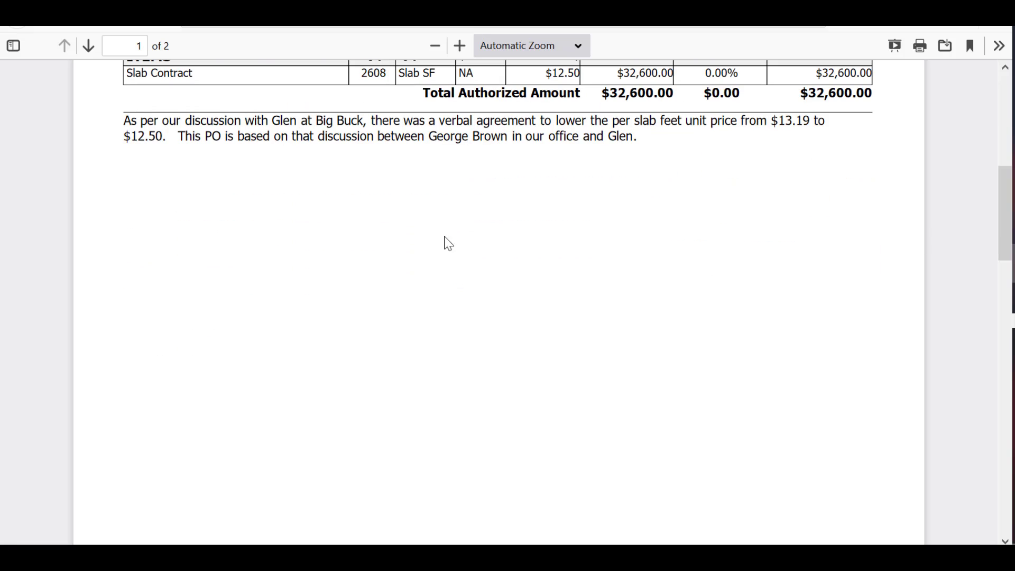
Review the signature section at the end of the purchase order PDF, then close it and the file cabinet of cost code 2105.
{"action": "left_click_drag", "start_coordinate": [1007, 209], "coordinate": [1000, 428]}
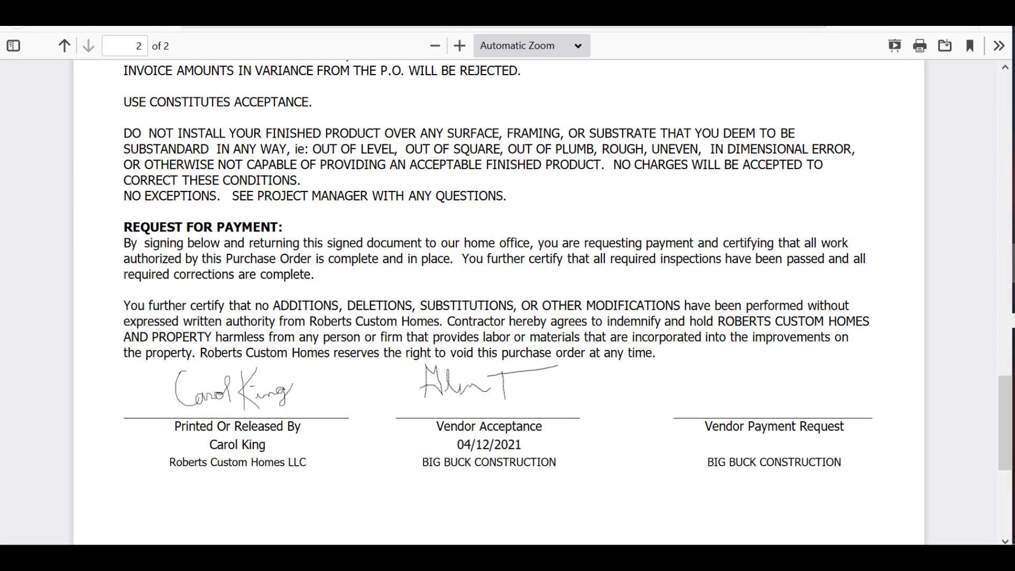
{"action": "key", "text": "ctrl+w"}
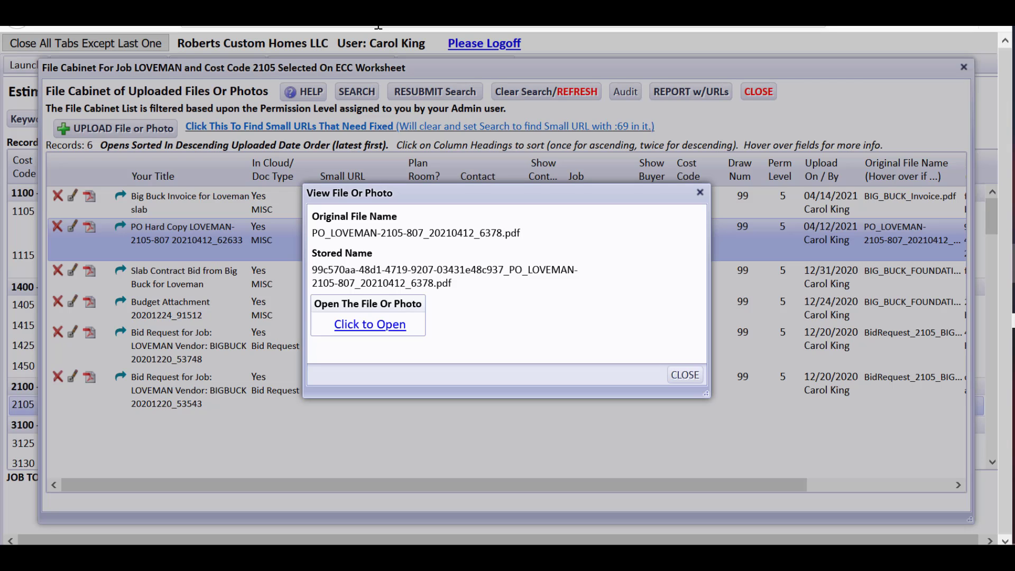
{"action": "left_click", "coordinate": [684, 375]}
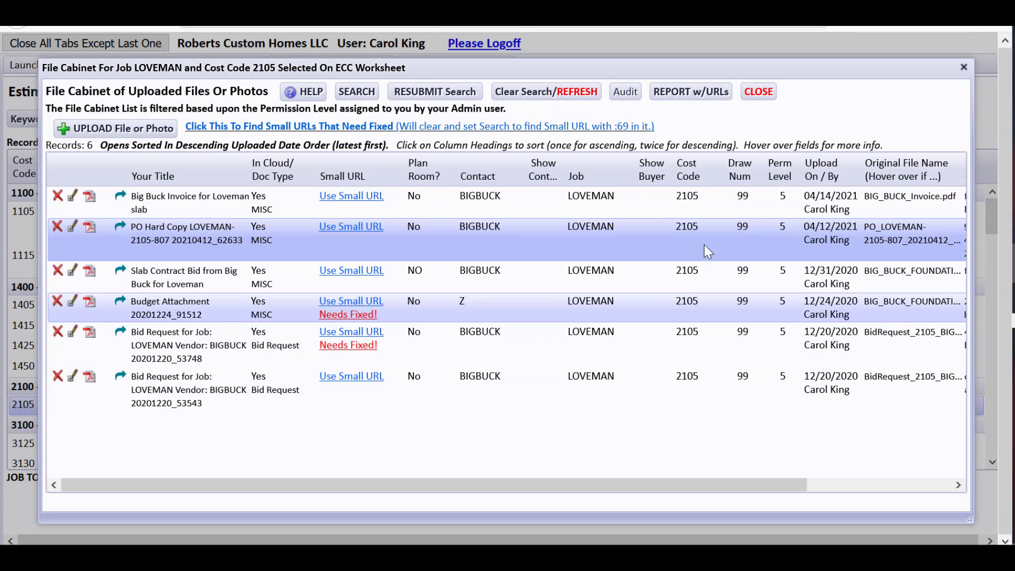
{"action": "left_click", "coordinate": [750, 94]}
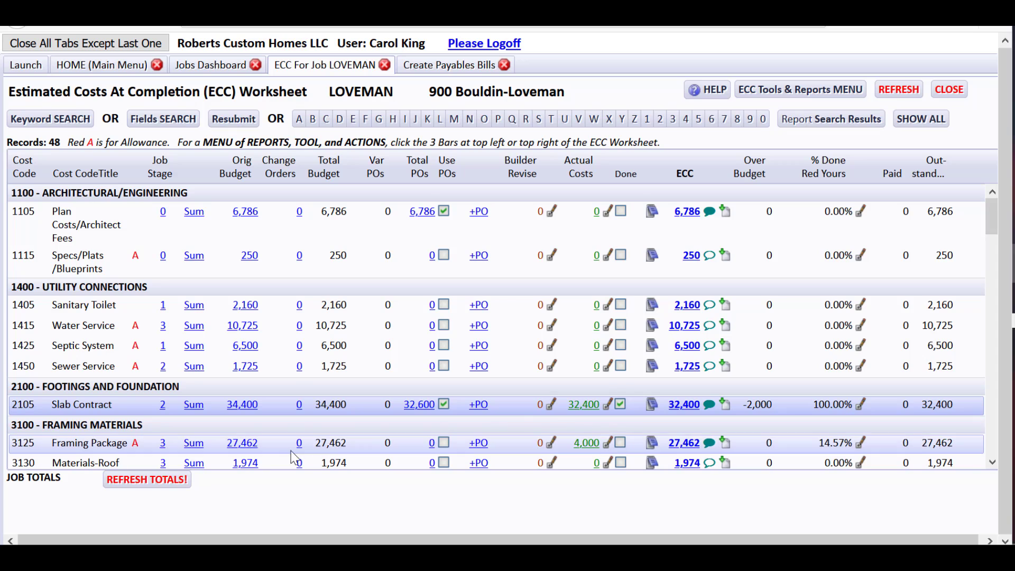
Refresh and review the LOVEMAN job totals on the ECC worksheet, then close the worksheet.
{"action": "left_click", "coordinate": [150, 481]}
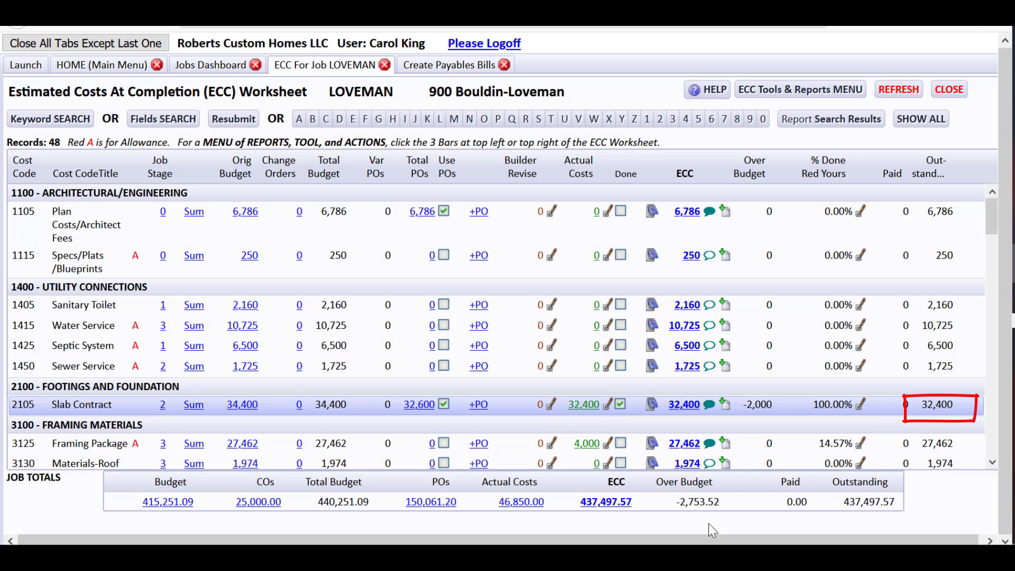
{"action": "left_click", "coordinate": [951, 93]}
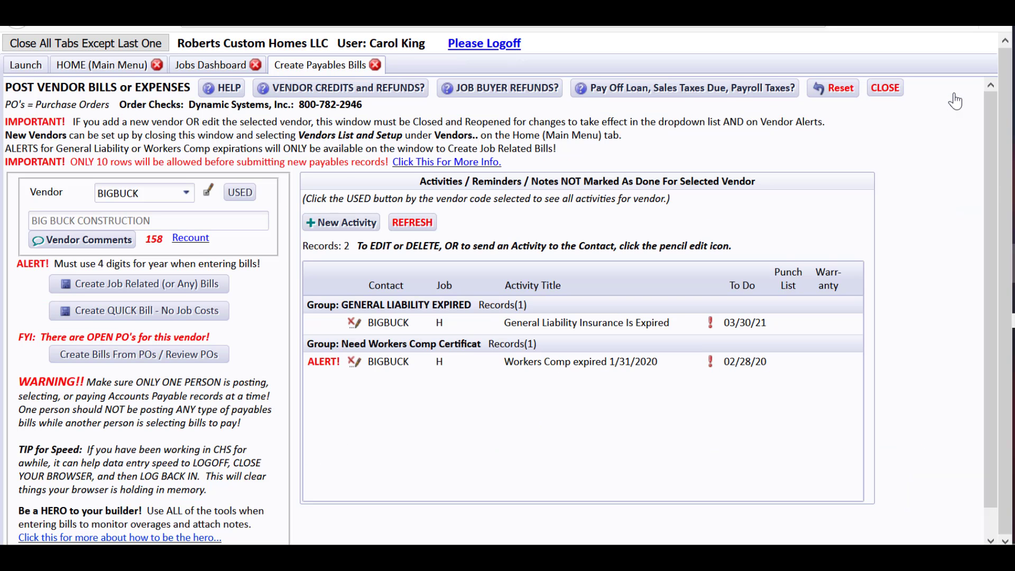
Open the approval list of posted unpaid job costs for LOVEMAN from the Active Jobs Dashboard, covering all vendors.
{"action": "left_click", "coordinate": [114, 65]}
{"action": "left_click", "coordinate": [127, 95]}
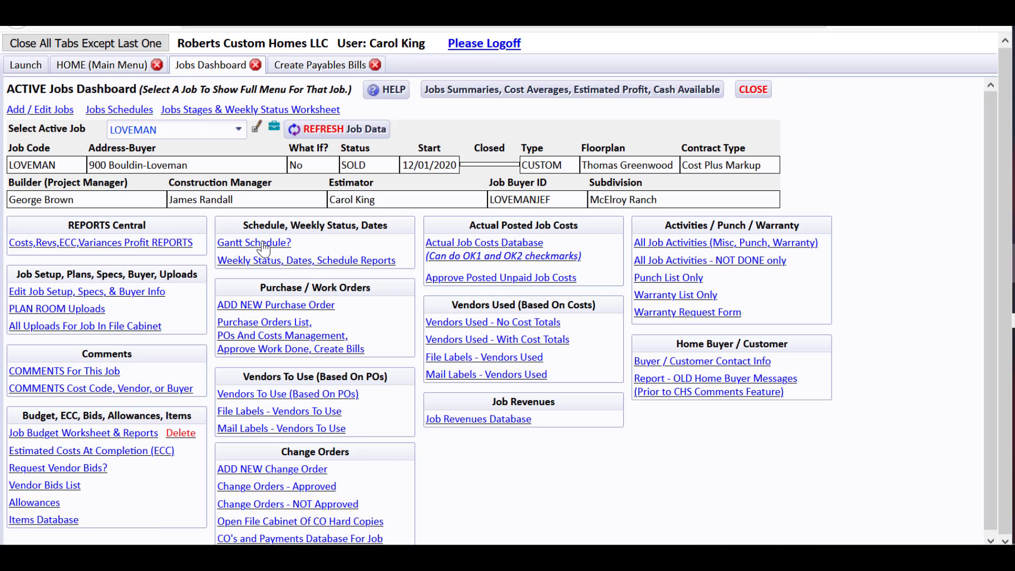
{"action": "left_click", "coordinate": [495, 278]}
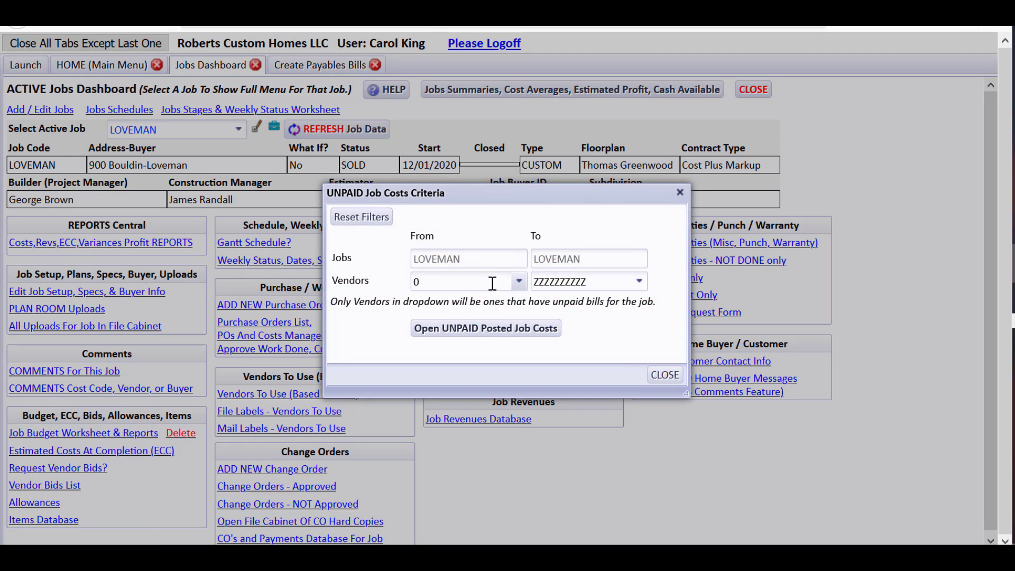
{"action": "left_click", "coordinate": [515, 327]}
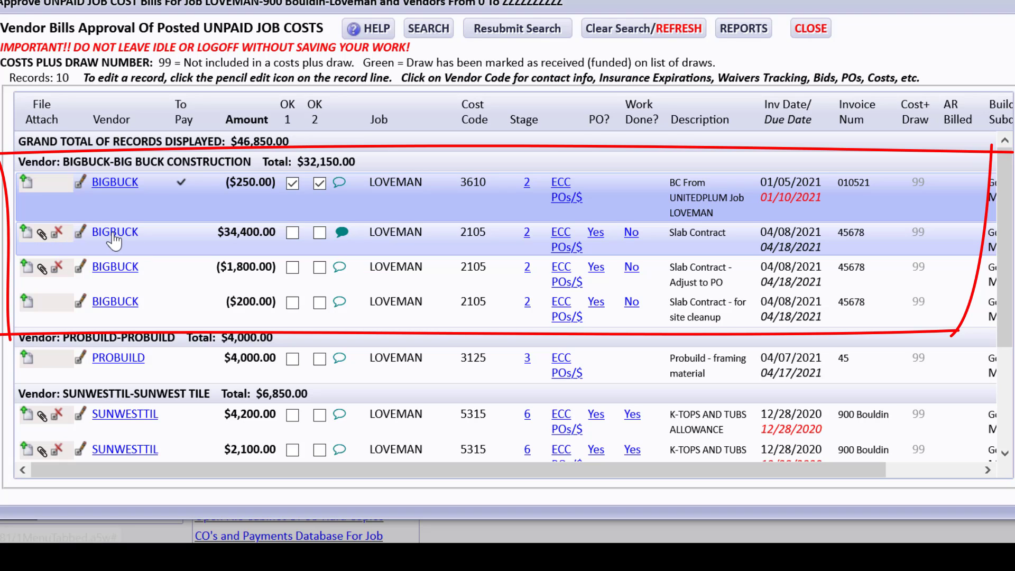
Mark OK 1 on BIGBUCK's $34,400, -$1,800 and -$200 Slab Contract entries, save the checkmarks and close the unpaid costs criteria.
{"action": "left_click", "coordinate": [292, 233]}
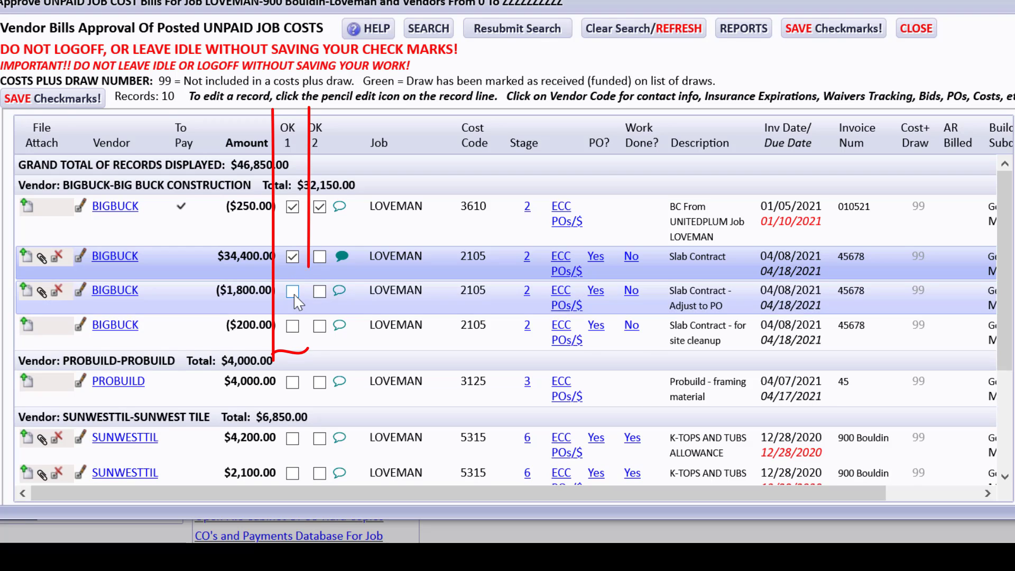
{"action": "left_click", "coordinate": [292, 291]}
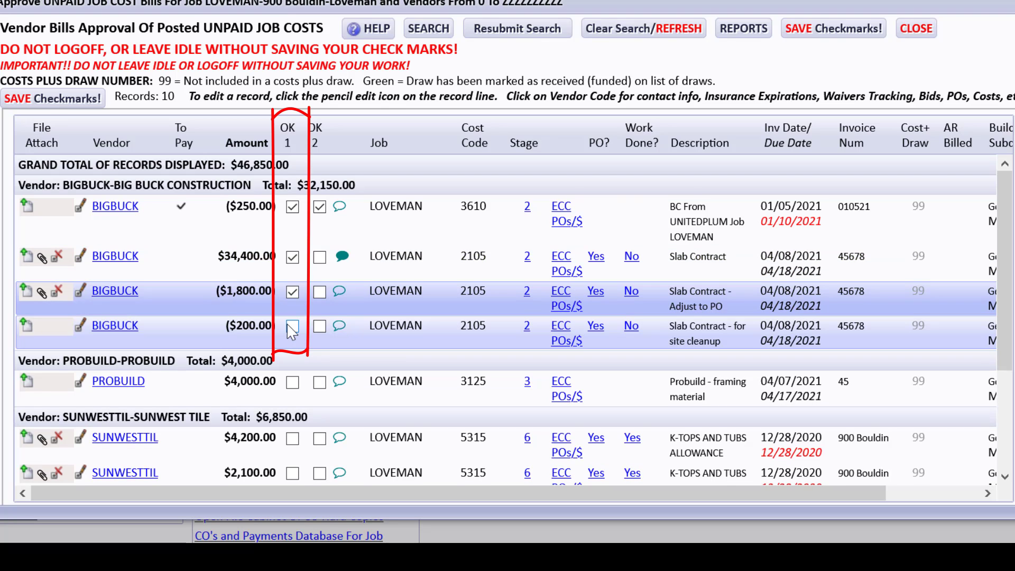
{"action": "left_click", "coordinate": [292, 326]}
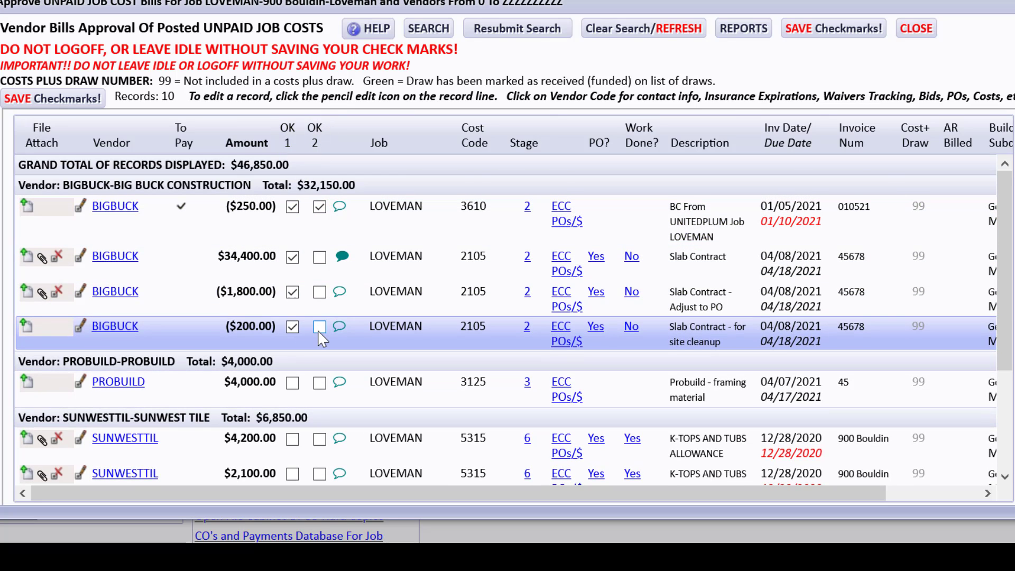
{"action": "left_click_drag", "start_coordinate": [316, 491], "coordinate": [294, 507]}
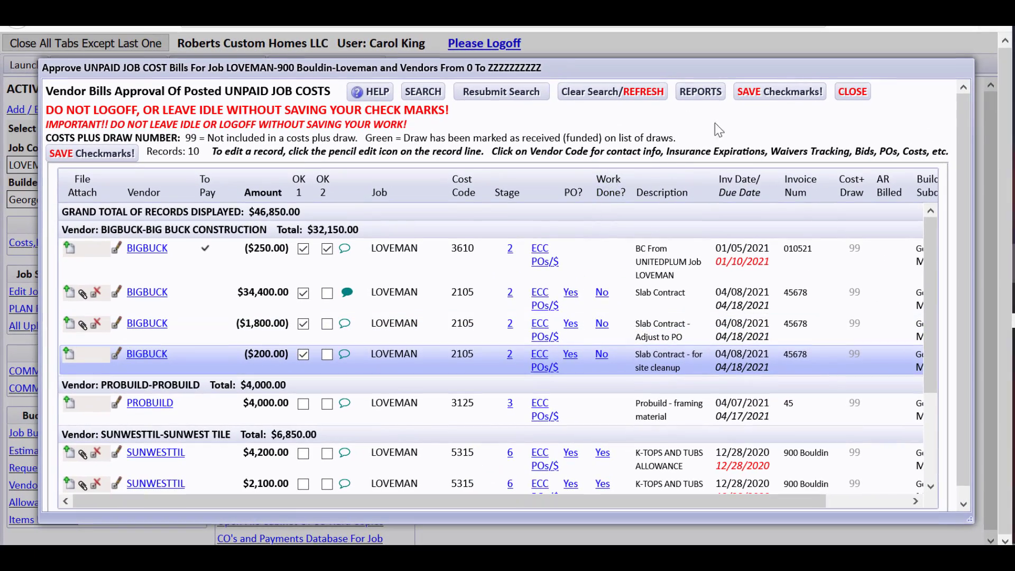
{"action": "left_click", "coordinate": [742, 98]}
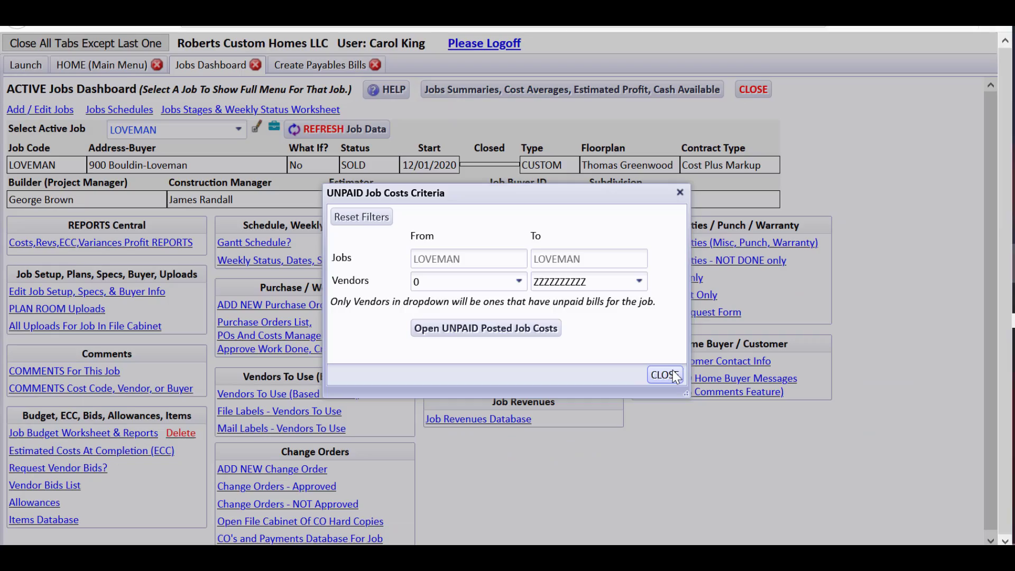
{"action": "left_click", "coordinate": [665, 375]}
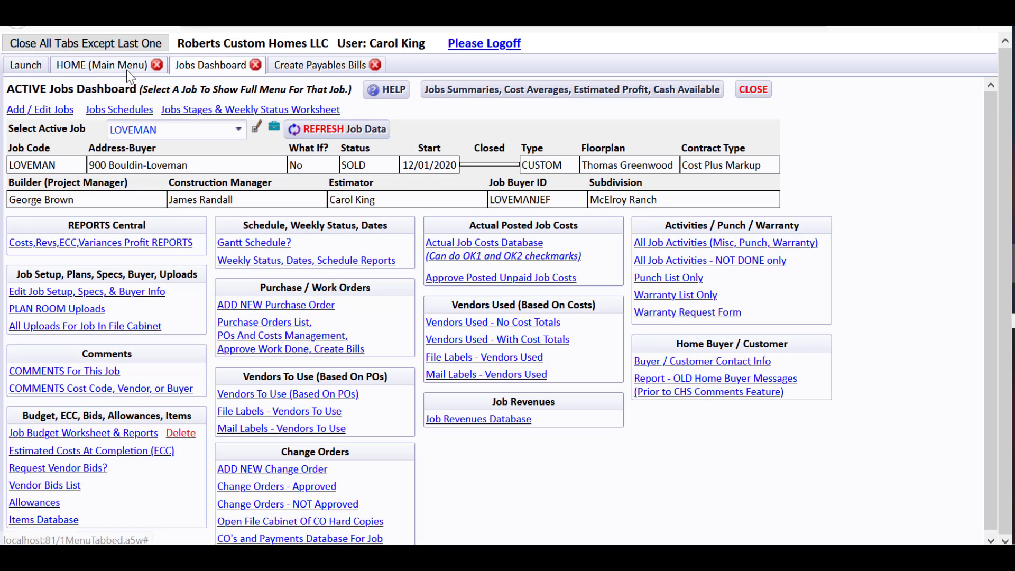
Open the Owner Review and check LOVEMAN's profit status and cash status among the open jobs.
{"action": "left_click", "coordinate": [125, 70]}
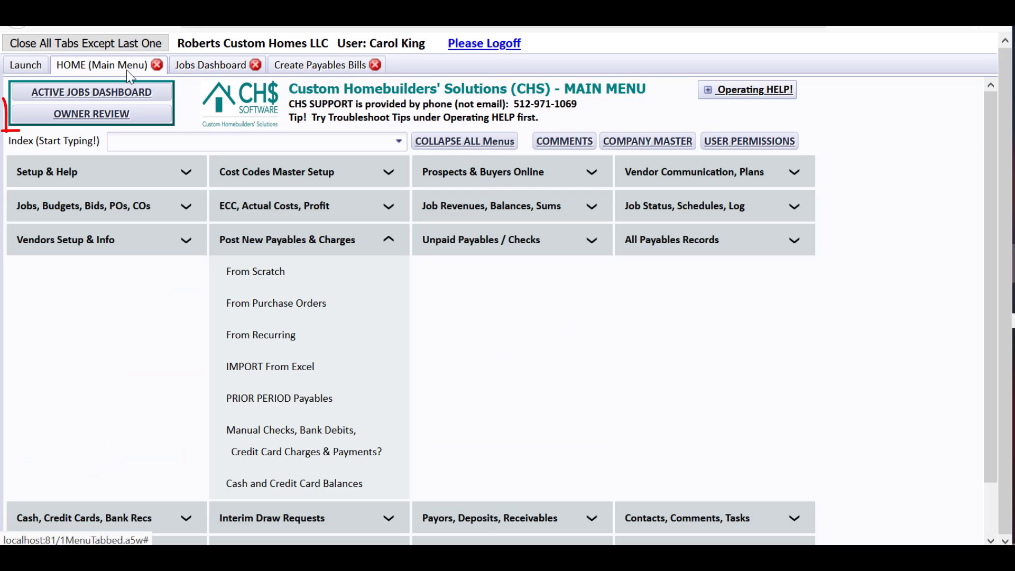
{"action": "left_click", "coordinate": [130, 115]}
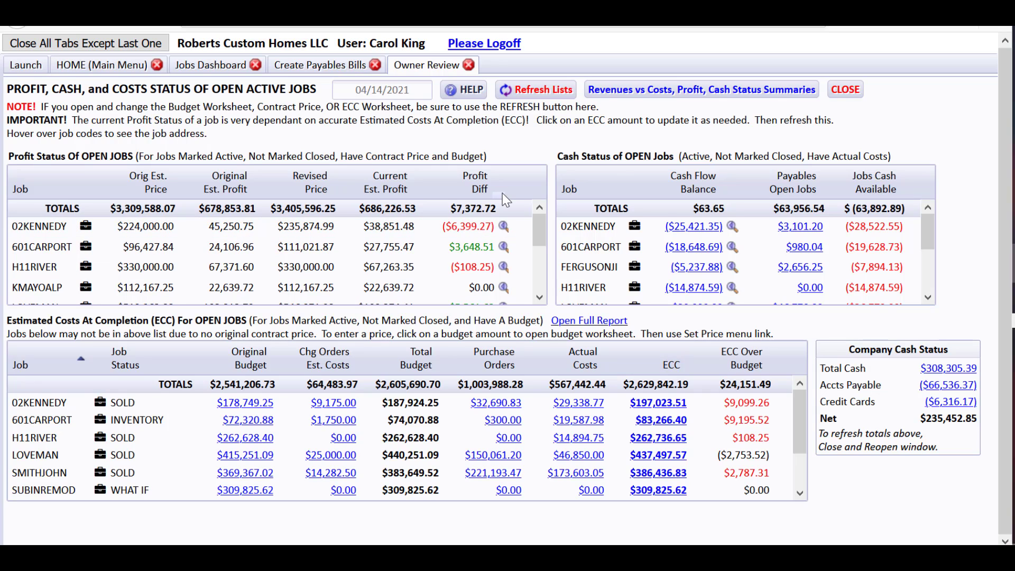
{"action": "scroll", "coordinate": [540, 230], "scroll_direction": "down", "scroll_amount": 2}
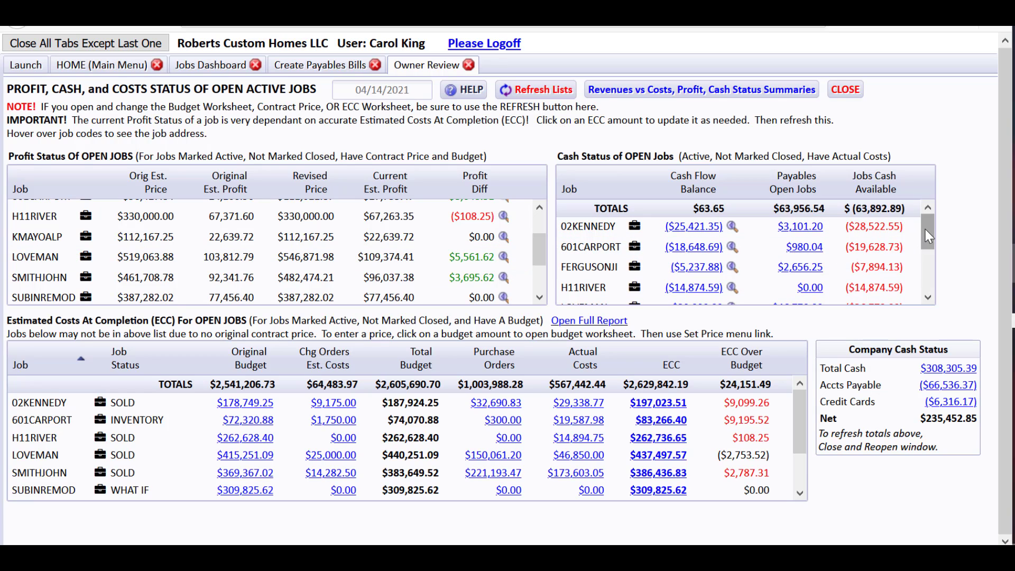
{"action": "left_click_drag", "start_coordinate": [924, 232], "coordinate": [922, 249]}
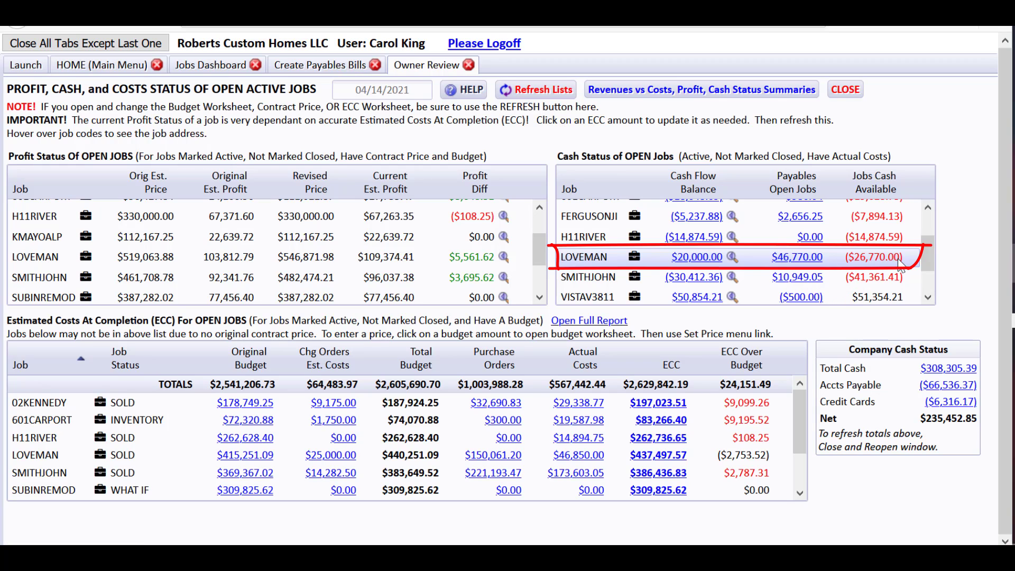
View LOVEMAN's unpaid posted payables report through to its end, then close the report and the Owner Review.
{"action": "left_click", "coordinate": [812, 263]}
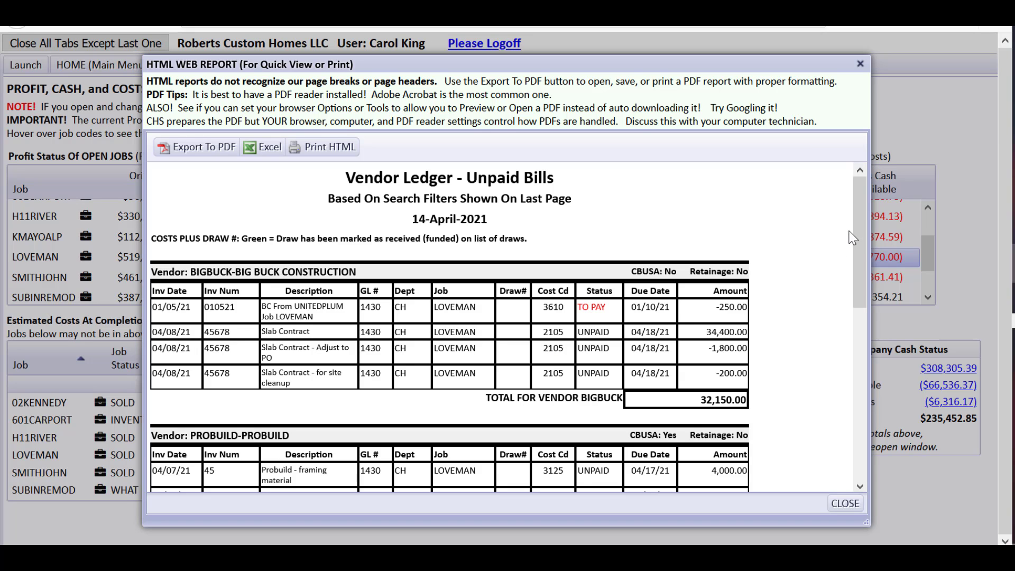
{"action": "left_click_drag", "start_coordinate": [858, 215], "coordinate": [854, 404]}
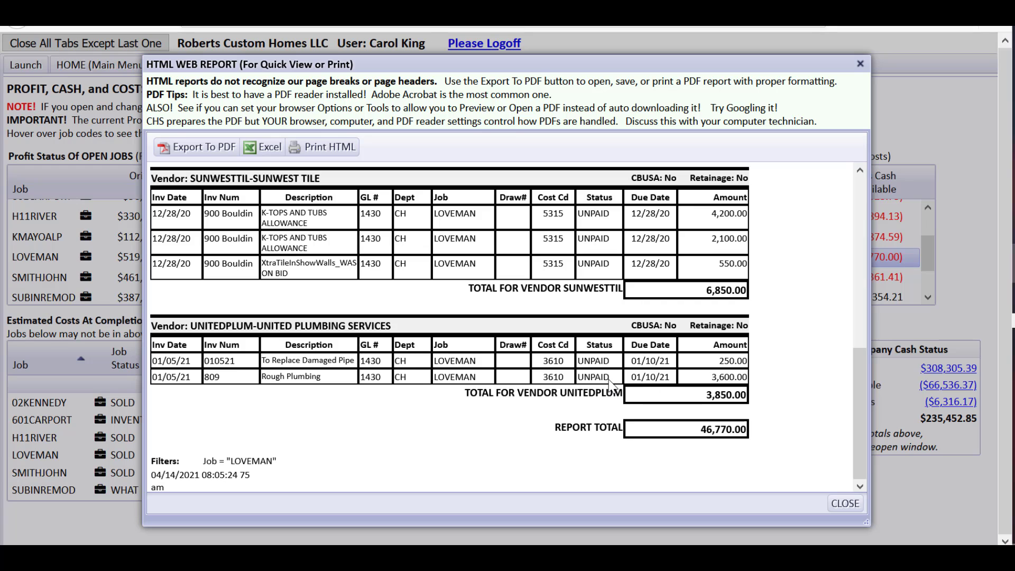
{"action": "left_click", "coordinate": [844, 503]}
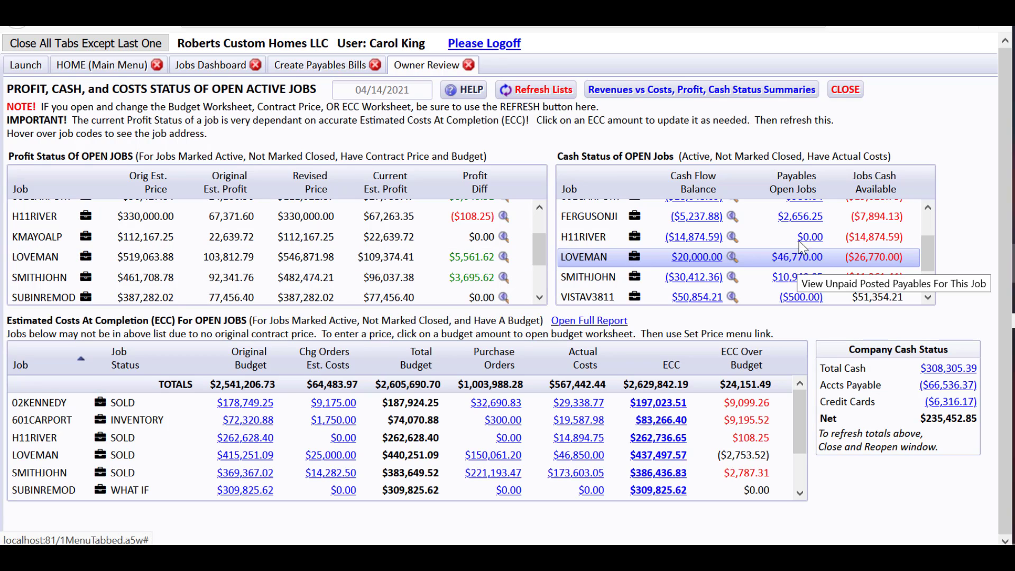
{"action": "left_click", "coordinate": [838, 94]}
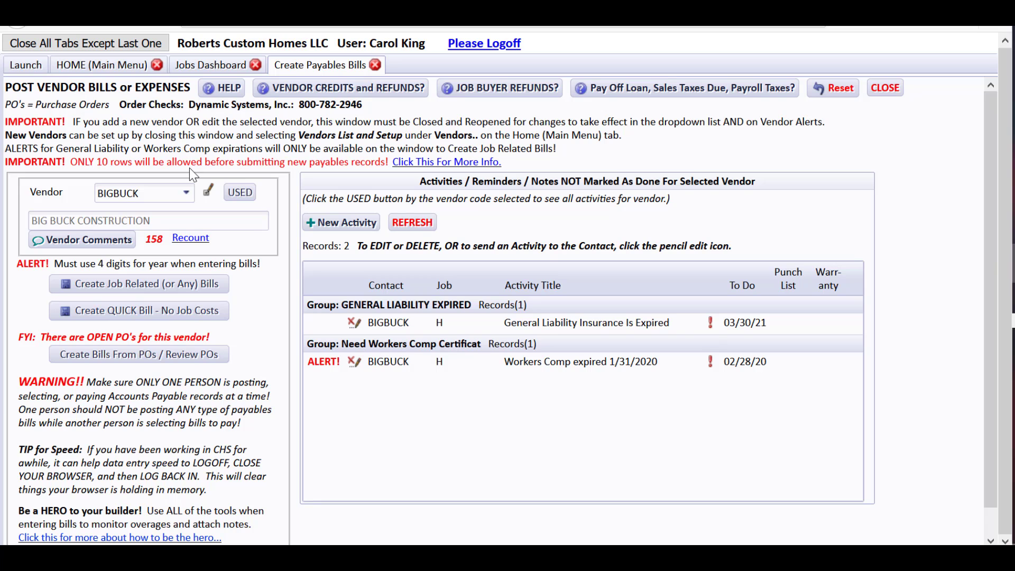
Open the Interim Draw Requests menu from the main menu and select the LOVEMAN job.
{"action": "left_click", "coordinate": [129, 68]}
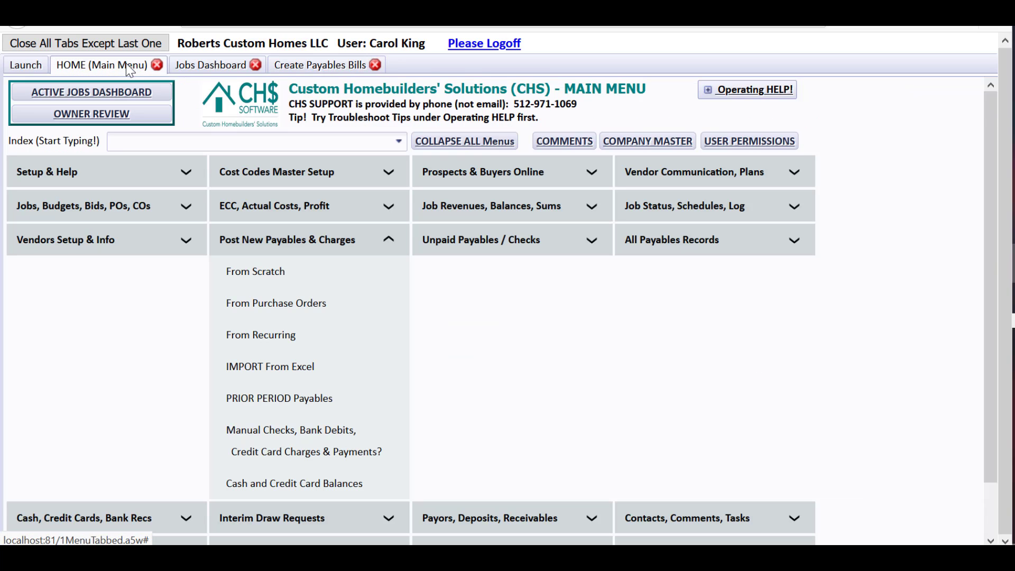
{"action": "left_click", "coordinate": [275, 245]}
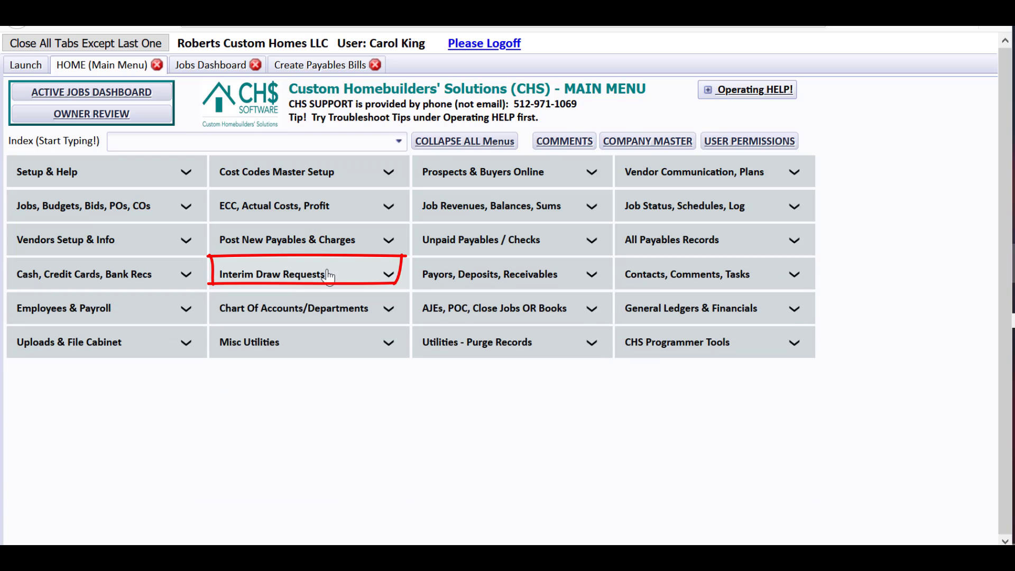
{"action": "left_click", "coordinate": [327, 274]}
{"action": "left_click", "coordinate": [317, 310]}
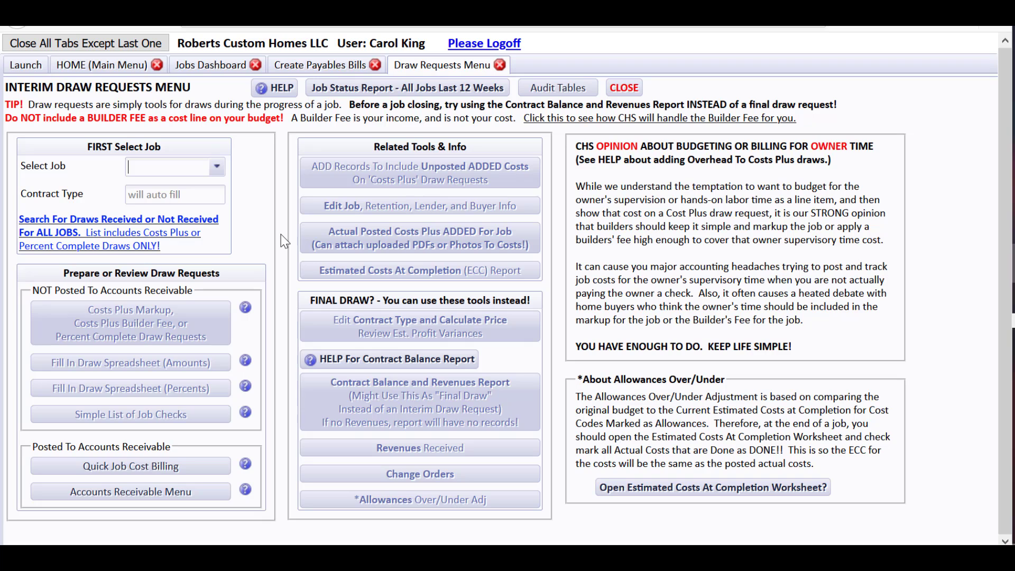
{"action": "type", "text": "love"}
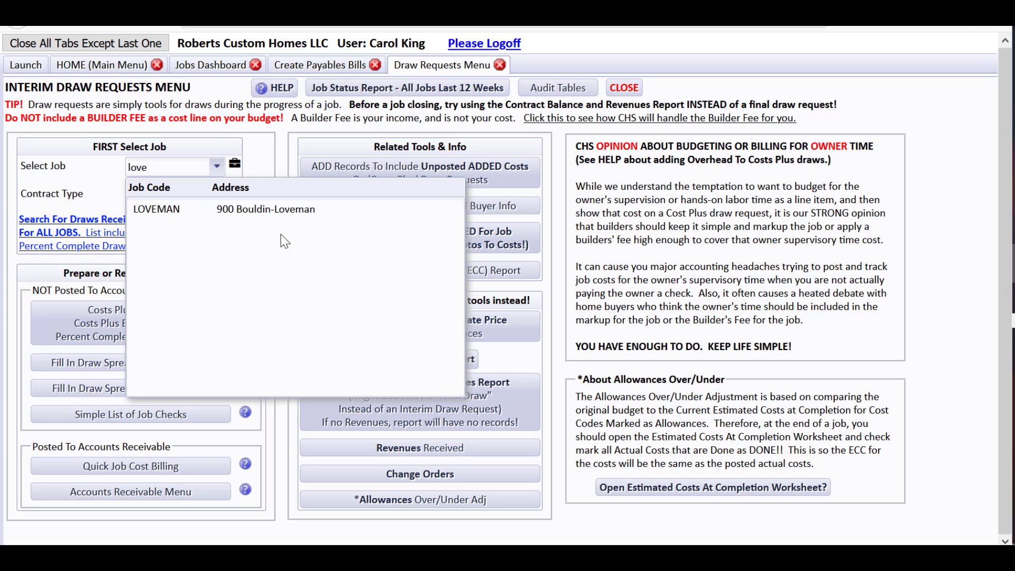
{"action": "left_click", "coordinate": [277, 214]}
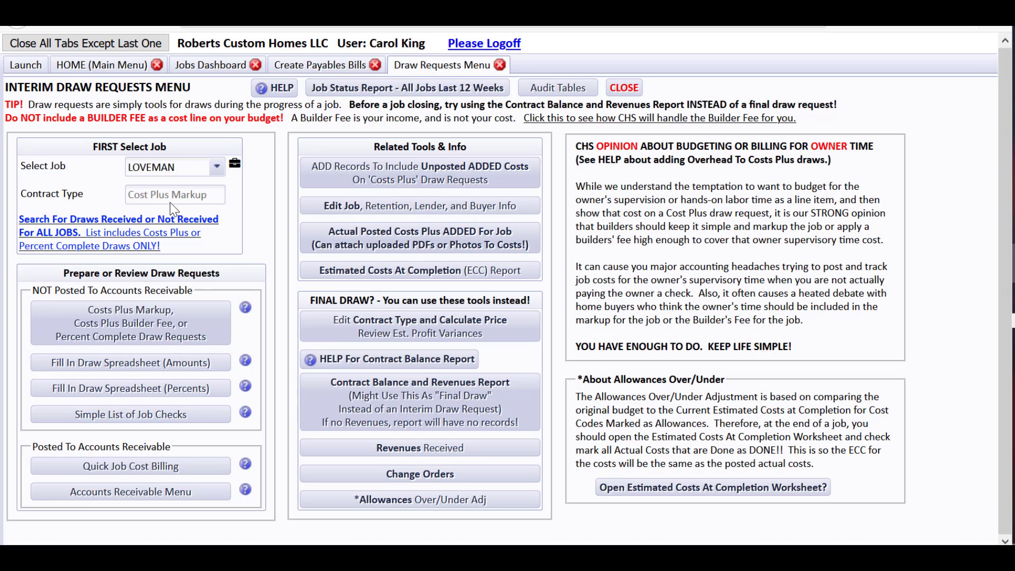
Start a new Costs Plus Markup draw request with cost cutoff date 03/31/2021 and due date 03/31/2022.
{"action": "mouse_move", "coordinate": [196, 201]}
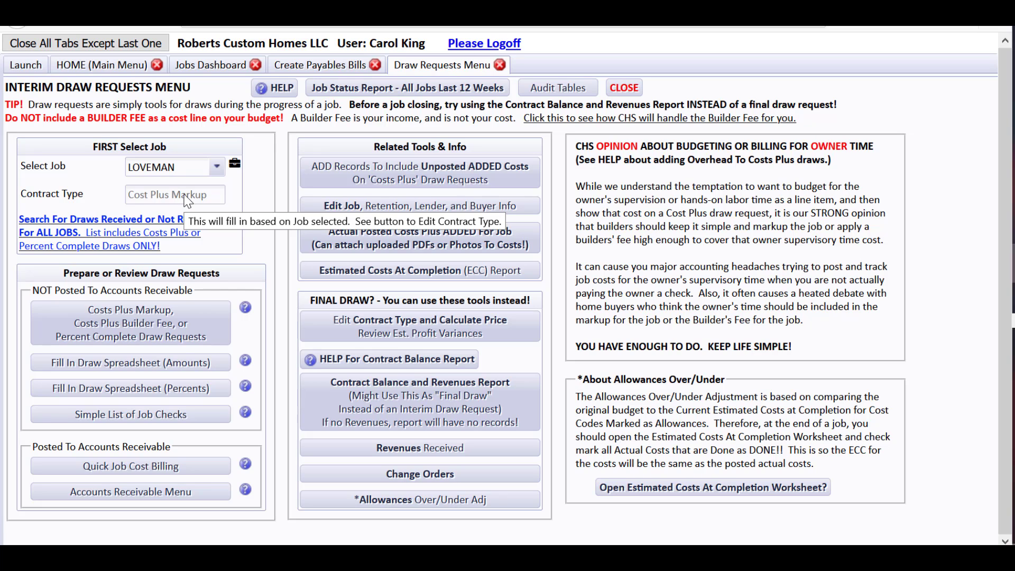
{"action": "left_click", "coordinate": [191, 330]}
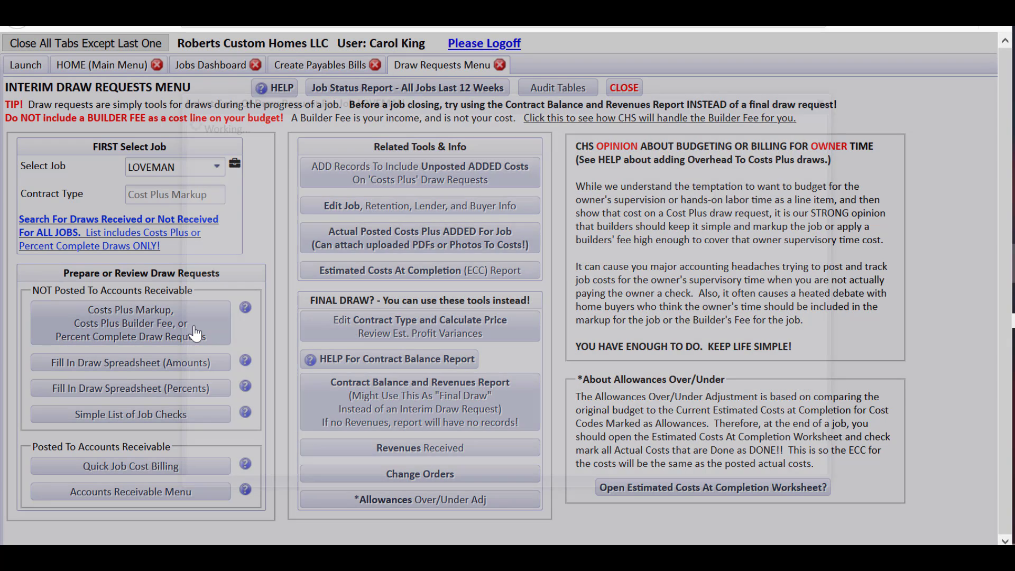
{"action": "left_click", "coordinate": [202, 191]}
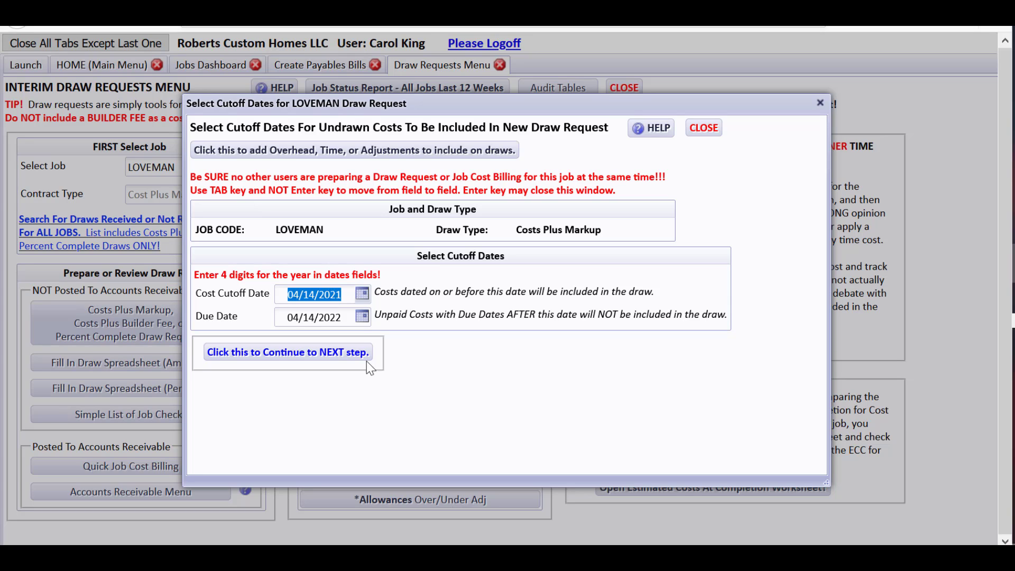
{"action": "left_click", "coordinate": [361, 294]}
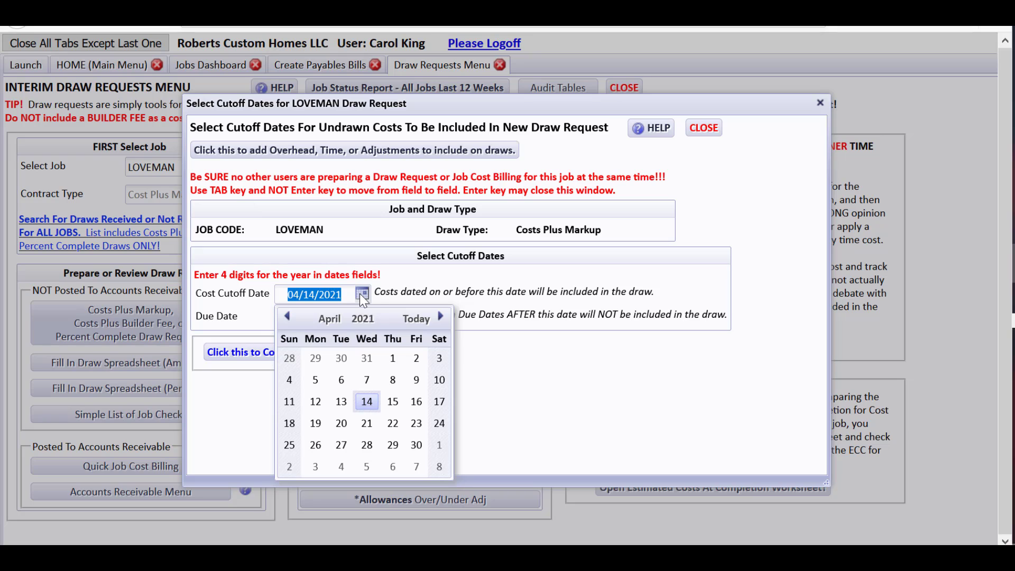
{"action": "left_click", "coordinate": [366, 357]}
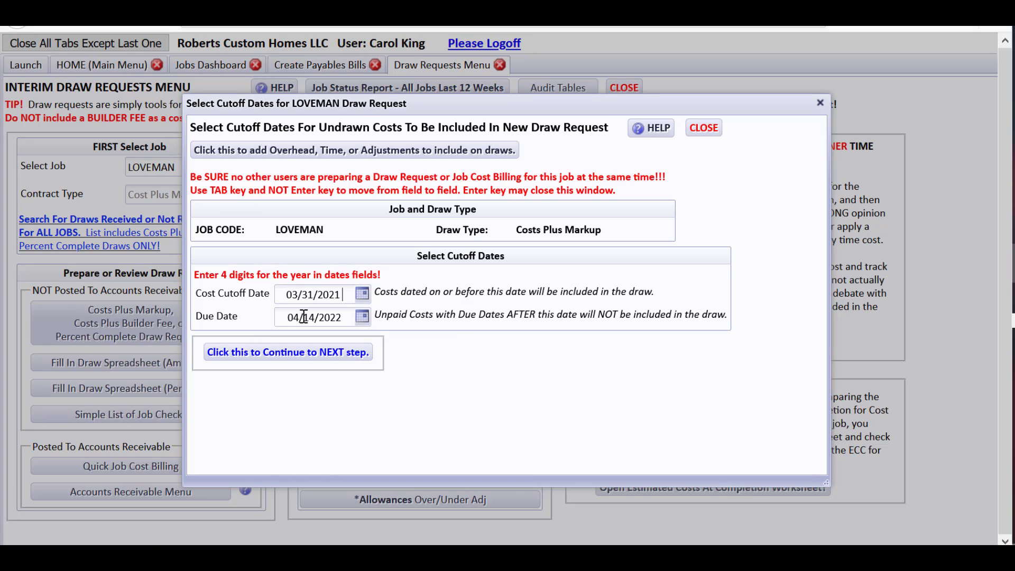
{"action": "left_click", "coordinate": [361, 316]}
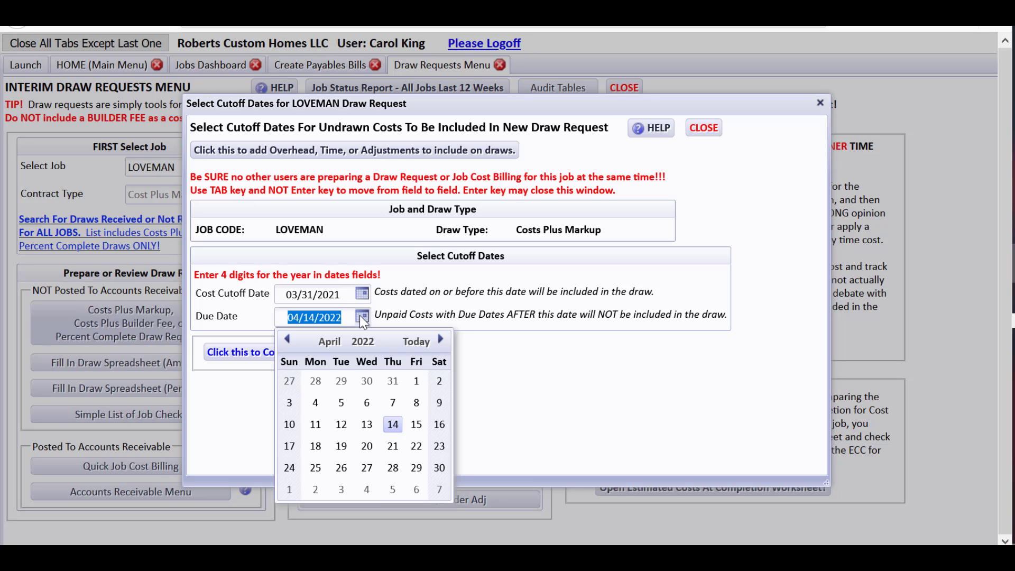
{"action": "left_click", "coordinate": [396, 381]}
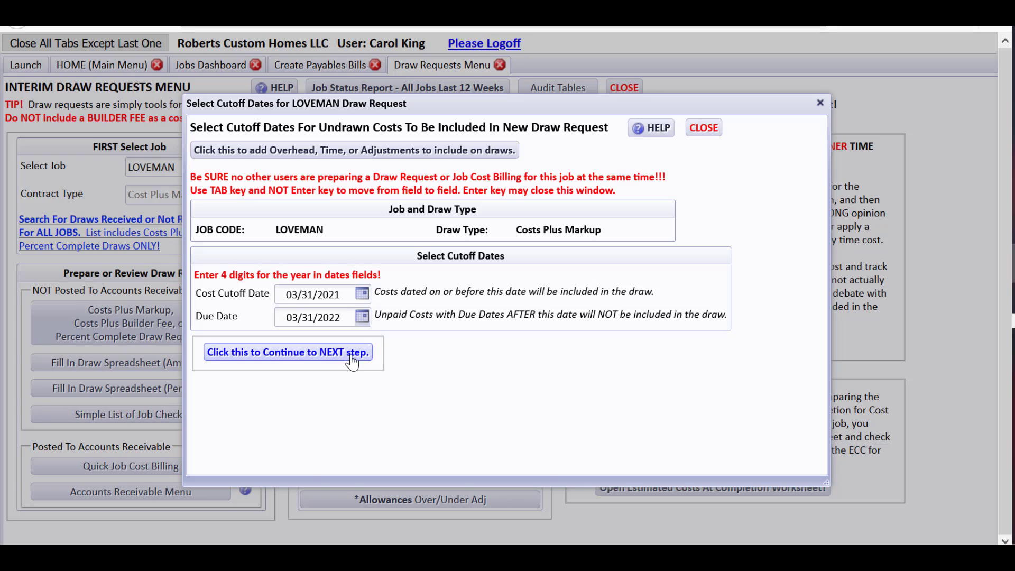
{"action": "left_click", "coordinate": [351, 357]}
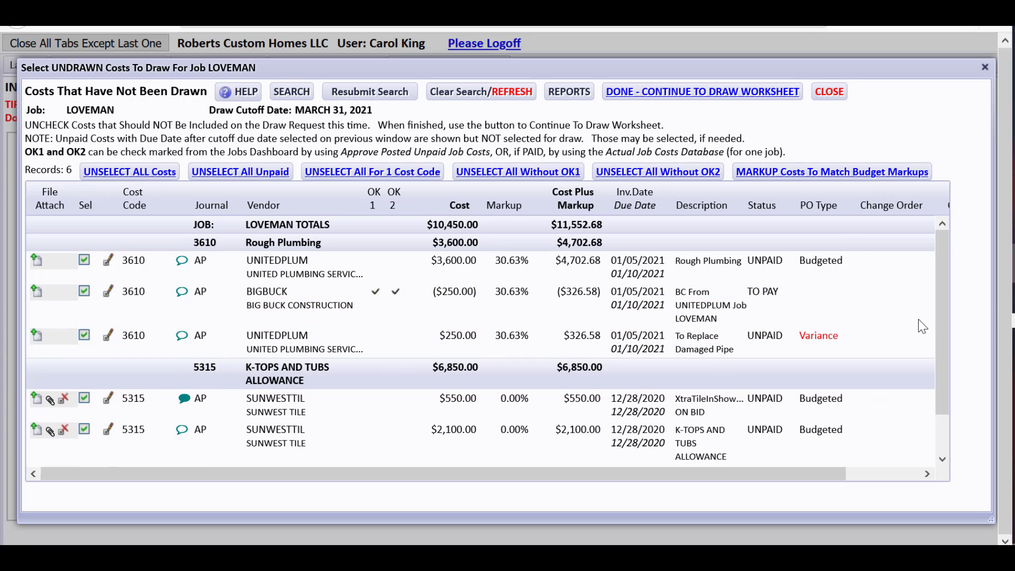
{"action": "left_click_drag", "start_coordinate": [948, 311], "coordinate": [951, 245]}
{"action": "left_click", "coordinate": [825, 93]}
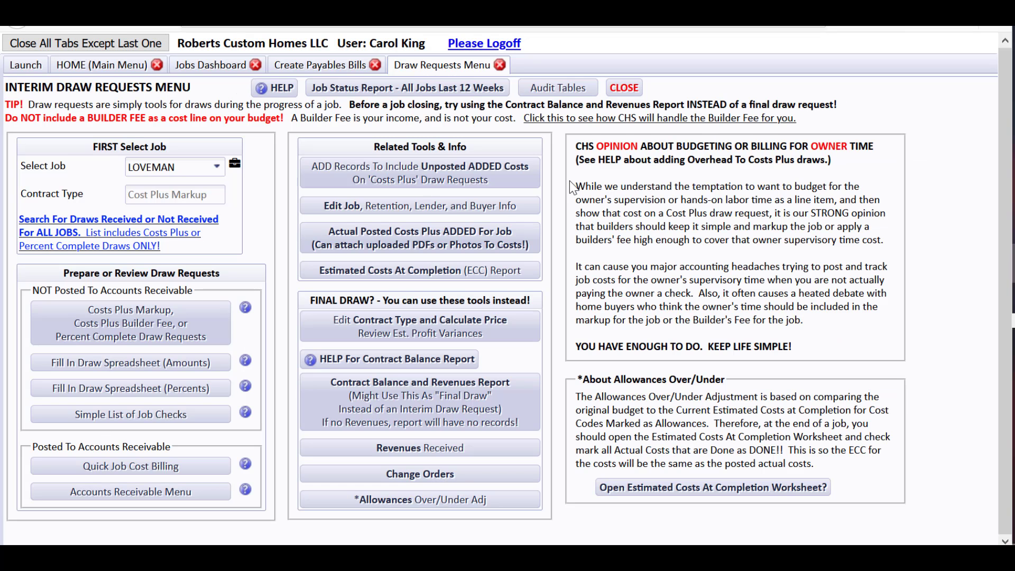
Start a Costs Plus Markup draw request for LOVEMAN with cutoff date 04/14/2021 and due date 04/14/2022, and review the undrawn costs' markups.
{"action": "left_click", "coordinate": [165, 325]}
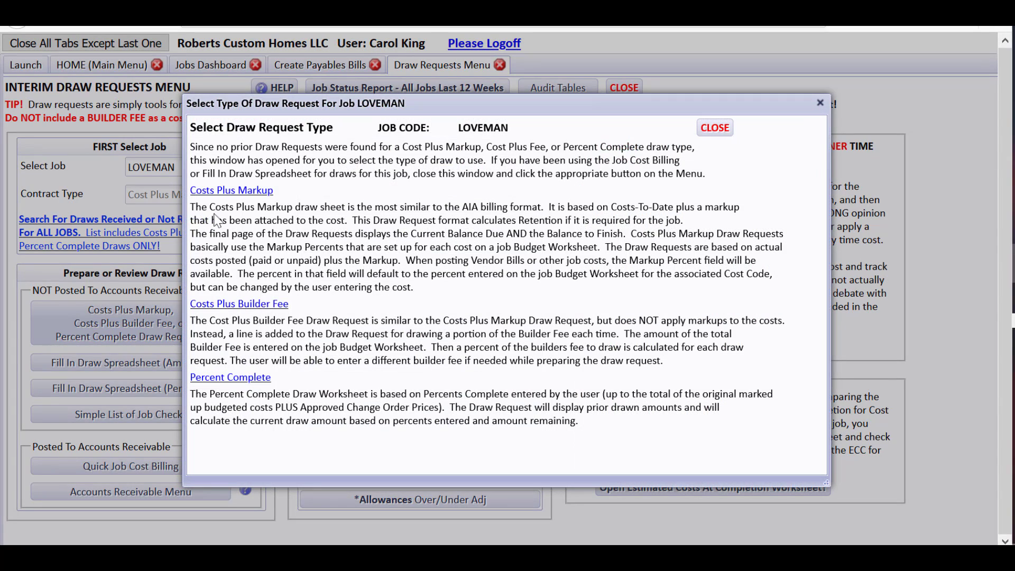
{"action": "left_click", "coordinate": [230, 190]}
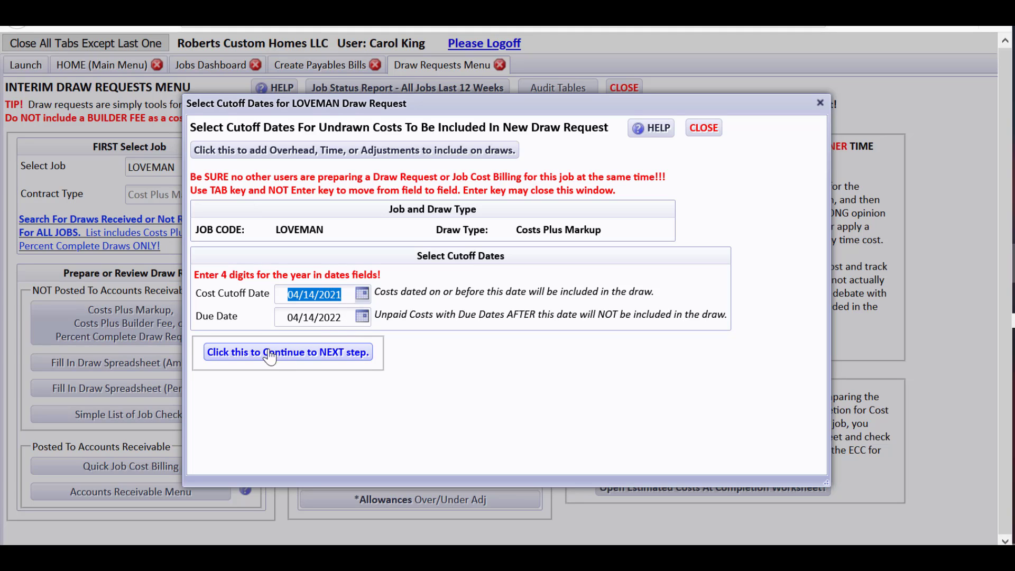
{"action": "left_click", "coordinate": [329, 353]}
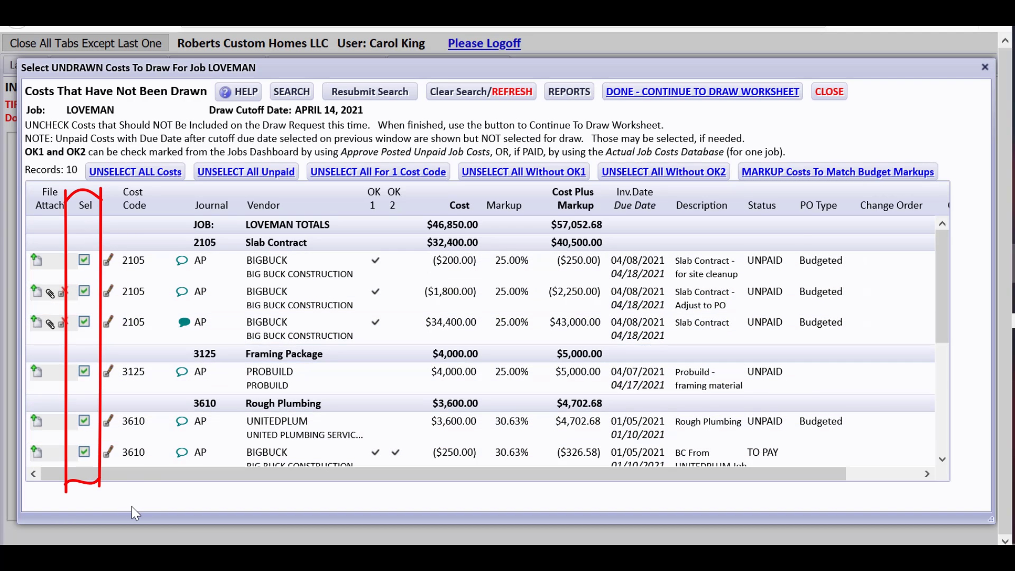
{"action": "left_click_drag", "start_coordinate": [156, 473], "coordinate": [229, 476]}
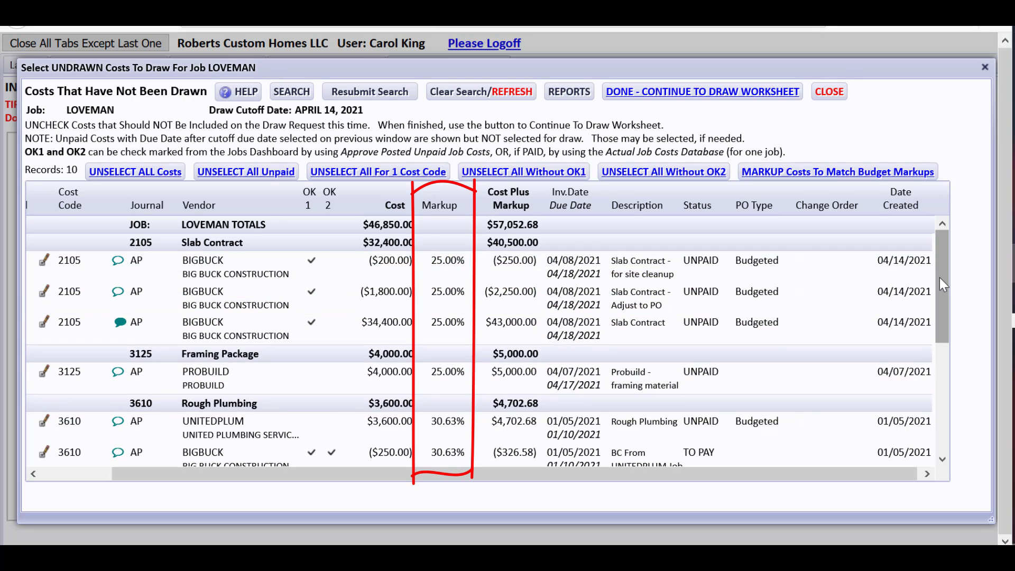
{"action": "left_click_drag", "start_coordinate": [939, 279], "coordinate": [940, 383]}
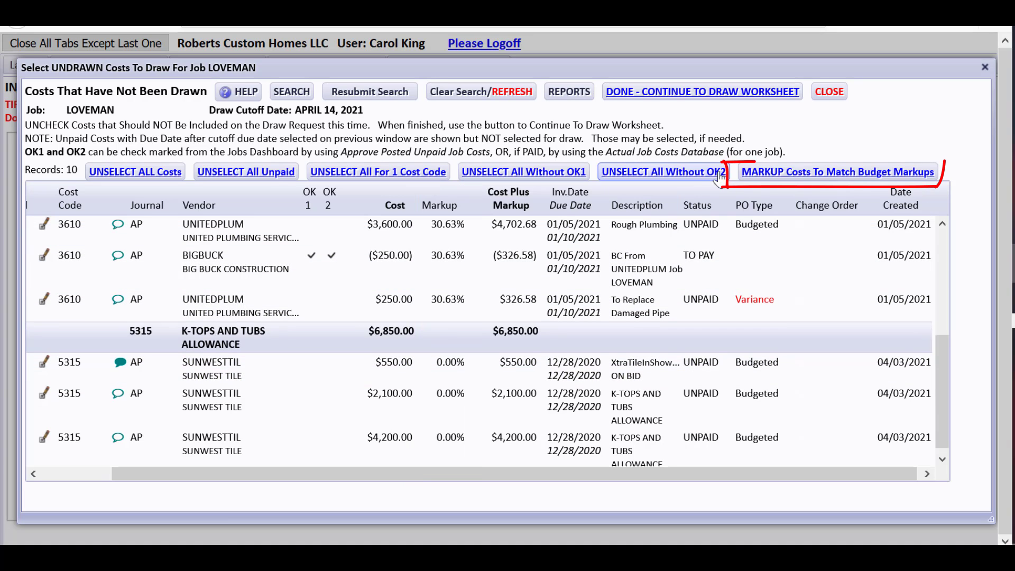
Update the markup percent on all undrawn posted costs to match the job budget, and check the costs list.
{"action": "left_click", "coordinate": [784, 171]}
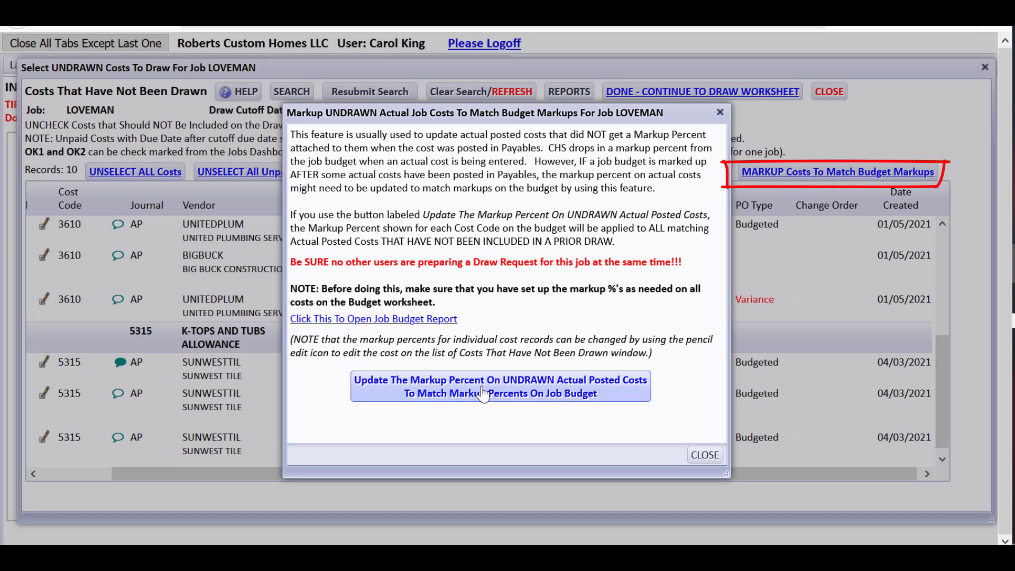
{"action": "left_click", "coordinate": [456, 396]}
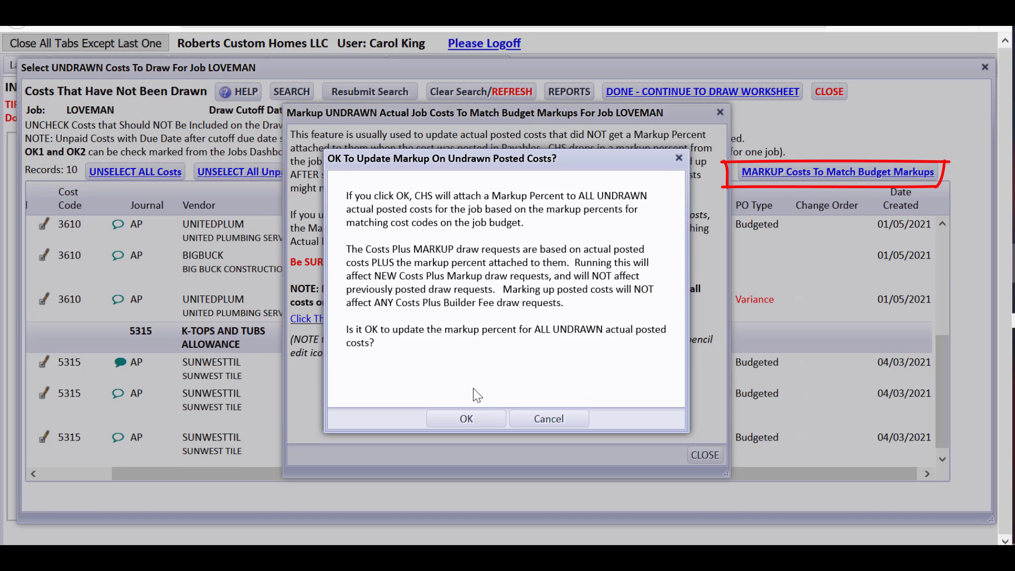
{"action": "left_click", "coordinate": [465, 418]}
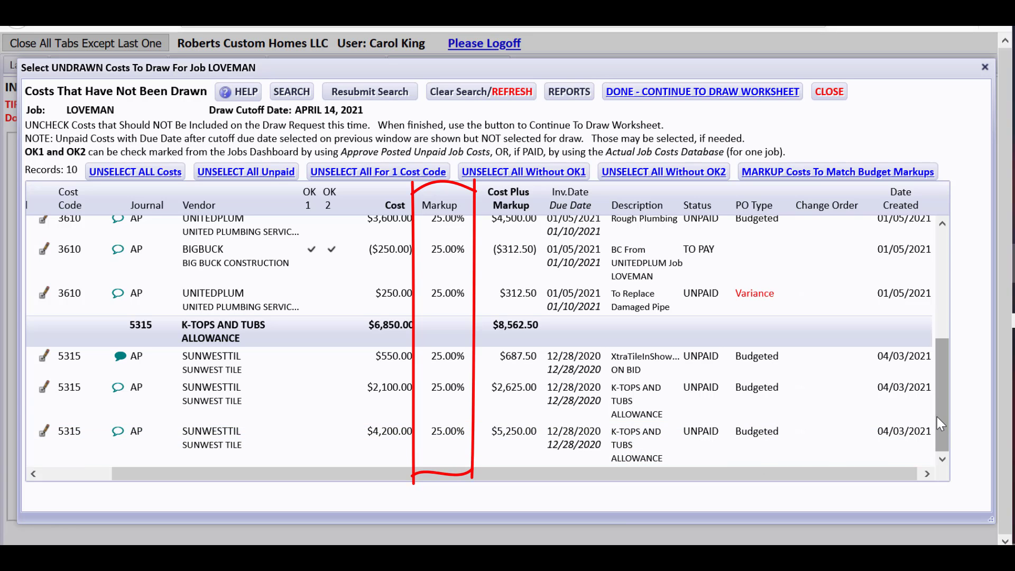
{"action": "mouse_move", "coordinate": [942, 409]}
{"action": "left_mouse_down"}
{"action": "mouse_move", "coordinate": [936, 395]}
{"action": "mouse_move", "coordinate": [935, 427]}
{"action": "left_mouse_up"}
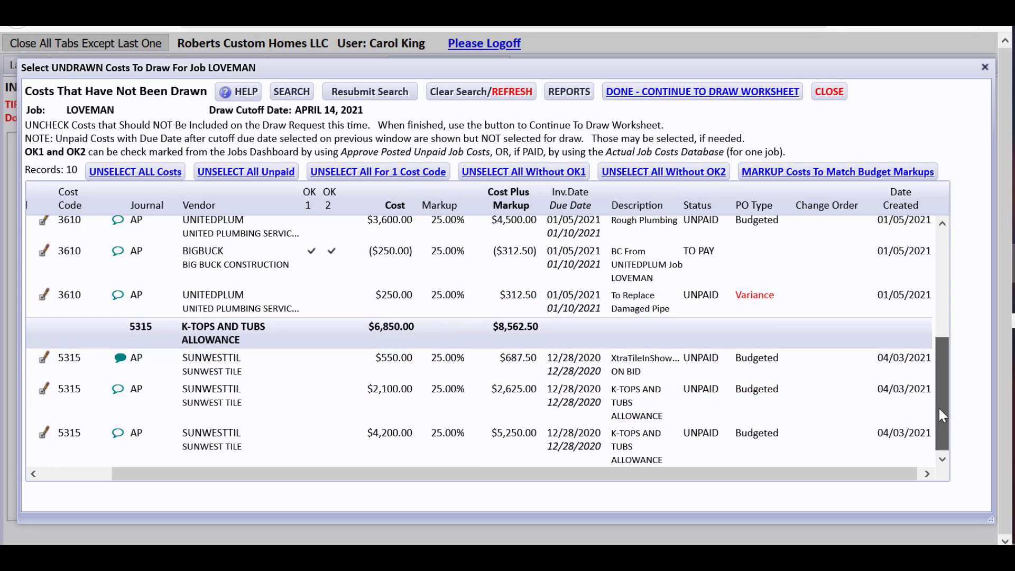
{"action": "left_click_drag", "start_coordinate": [939, 409], "coordinate": [937, 297]}
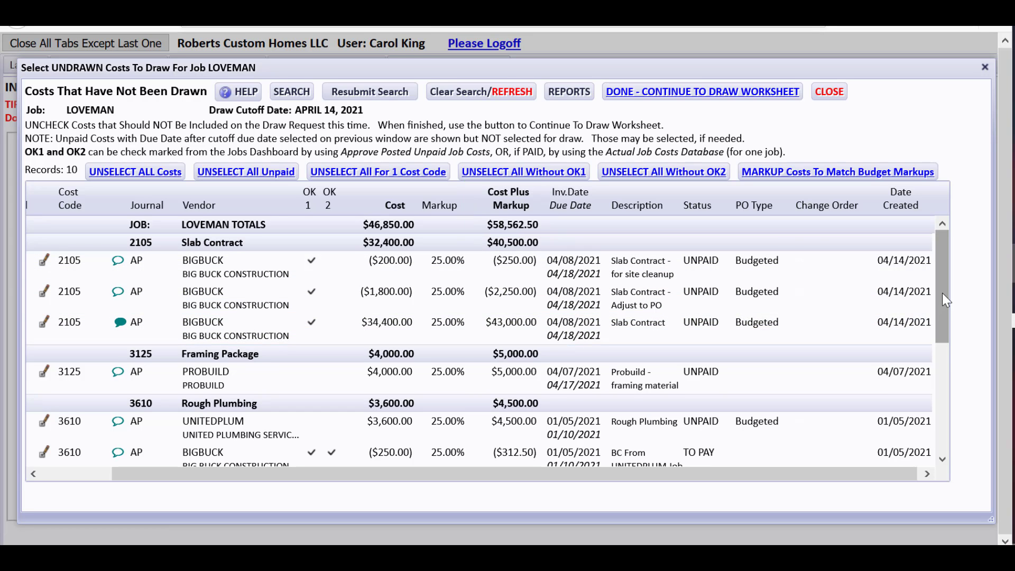
{"action": "left_click_drag", "start_coordinate": [945, 300], "coordinate": [945, 239]}
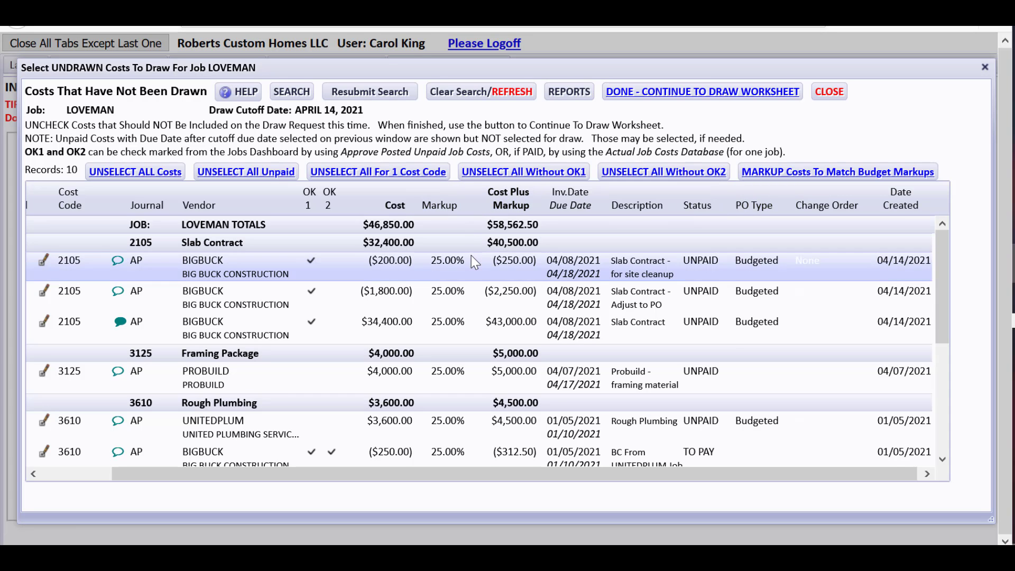
Continue to the draw worksheet with all selected costs, and store and post draw request 1 dated 04/14/2021.
{"action": "left_click", "coordinate": [711, 102]}
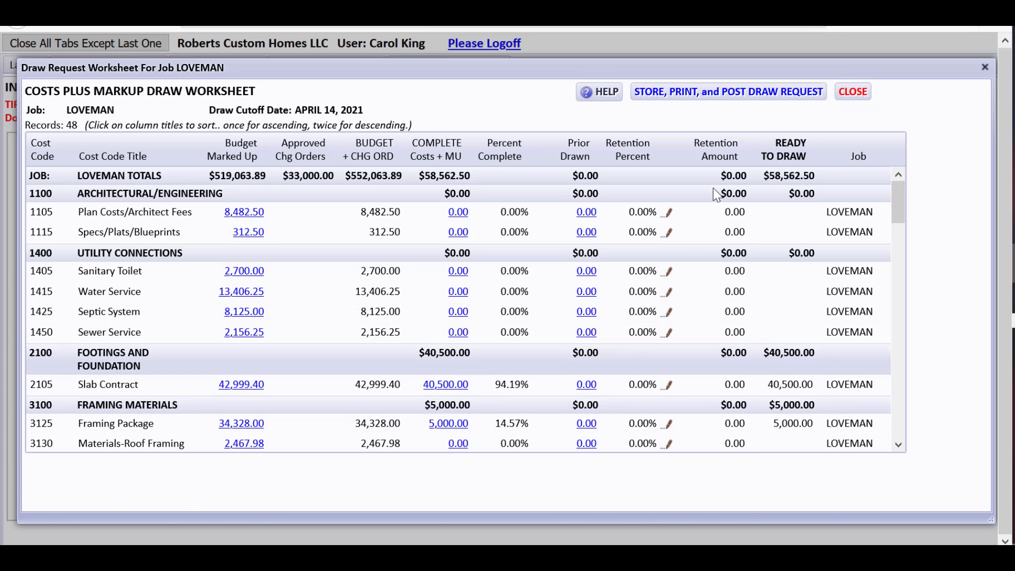
{"action": "left_click", "coordinate": [728, 91]}
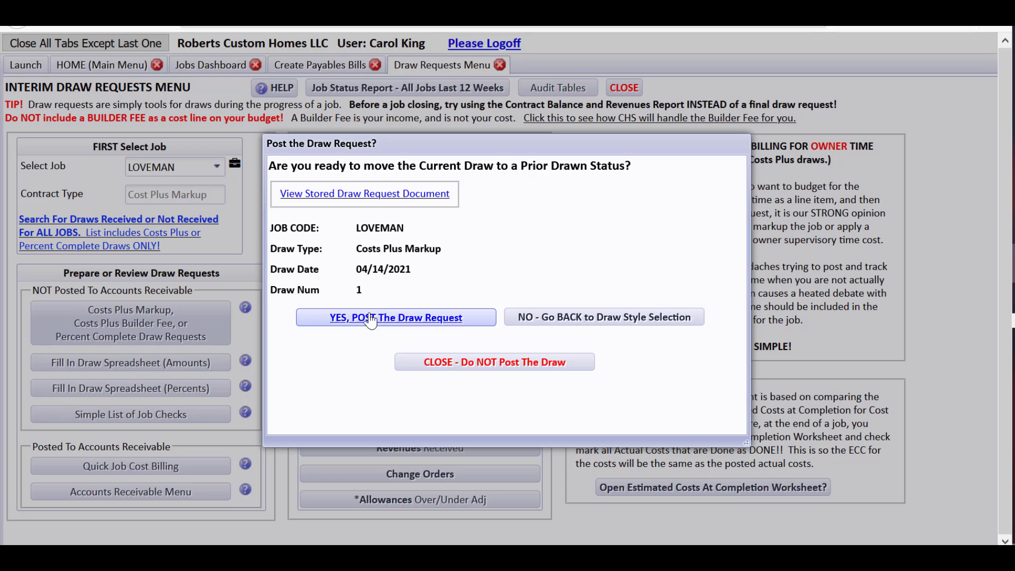
{"action": "left_click", "coordinate": [350, 319]}
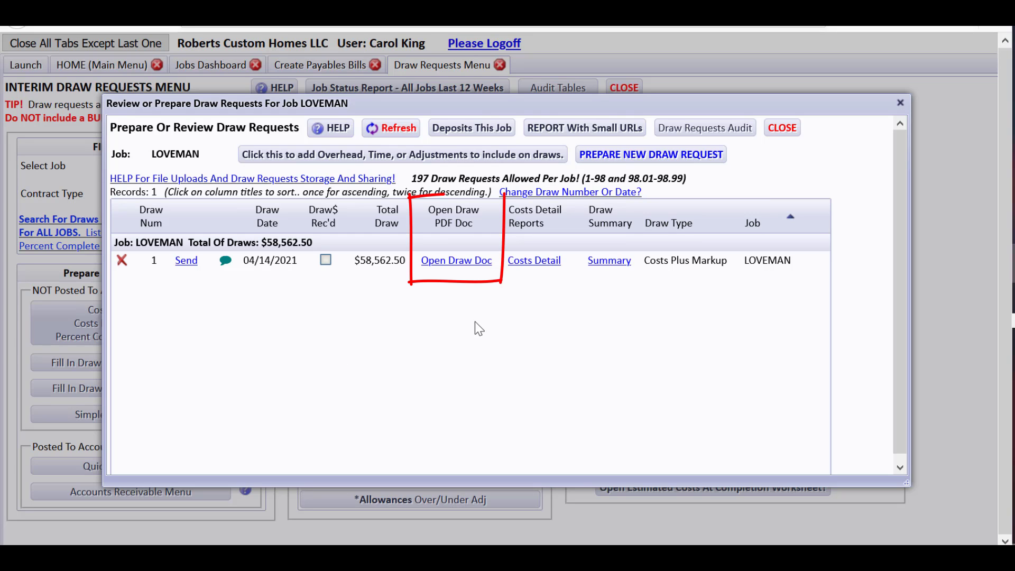
View the stored PDF document of LOVEMAN's draw 1 through to its totals, and close it.
{"action": "left_click", "coordinate": [467, 269]}
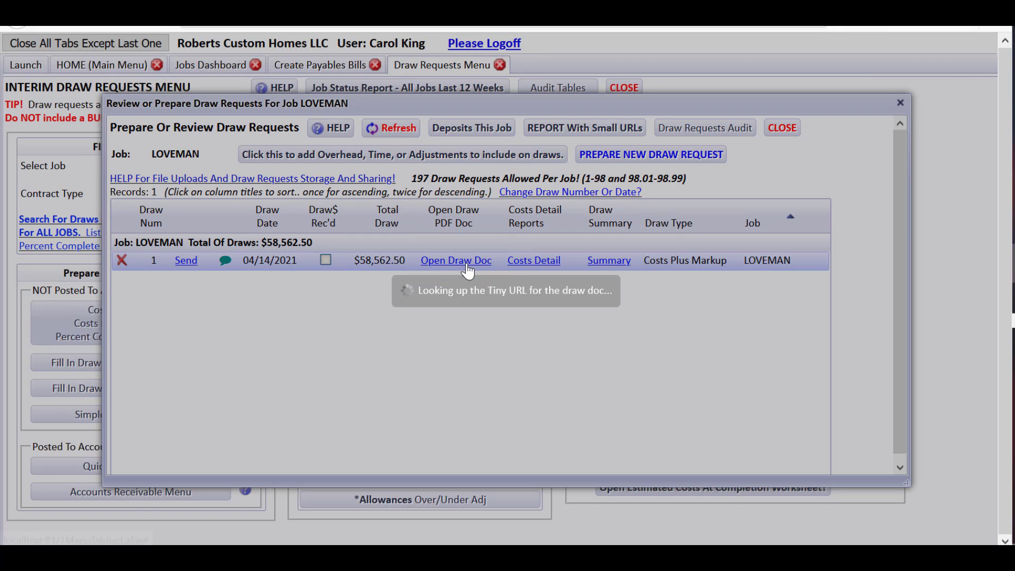
{"action": "left_click", "coordinate": [472, 318]}
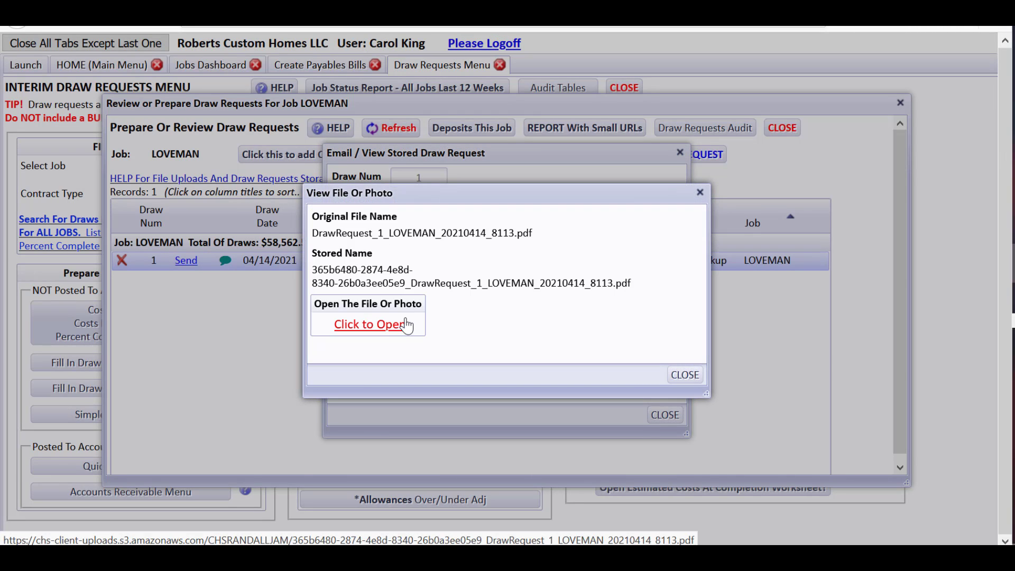
{"action": "left_click", "coordinate": [406, 325]}
{"action": "scroll", "coordinate": [644, 502], "scroll_direction": "down", "scroll_amount": 5}
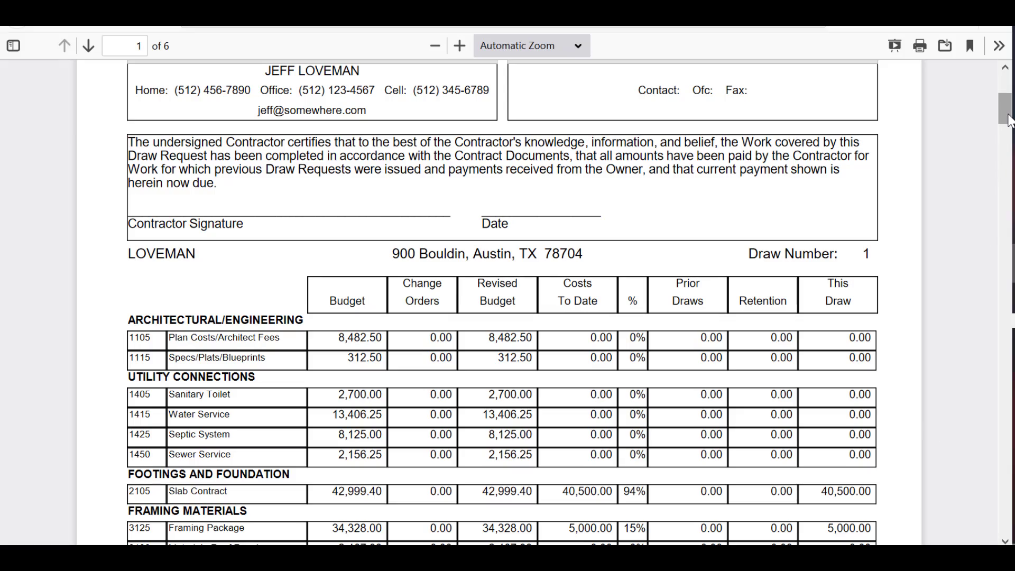
{"action": "left_click_drag", "start_coordinate": [1007, 121], "coordinate": [1003, 266]}
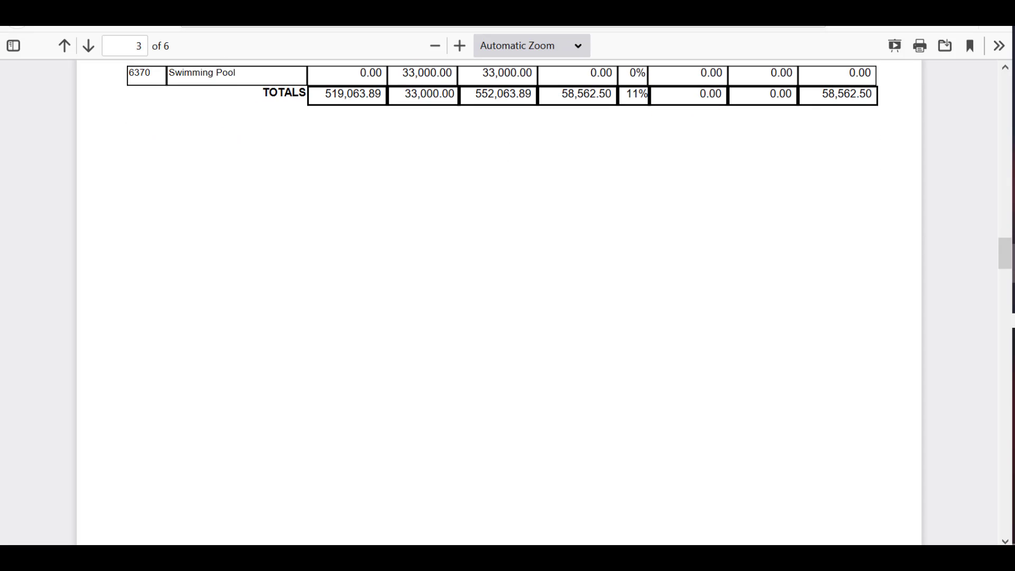
{"action": "left_click", "coordinate": [355, 11]}
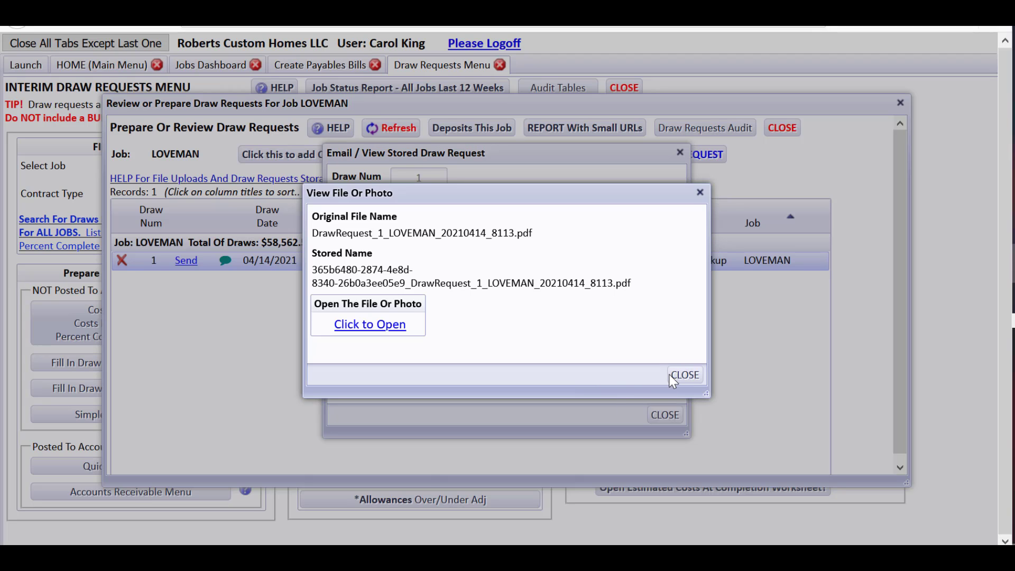
{"action": "left_click", "coordinate": [684, 375]}
{"action": "left_click", "coordinate": [665, 415]}
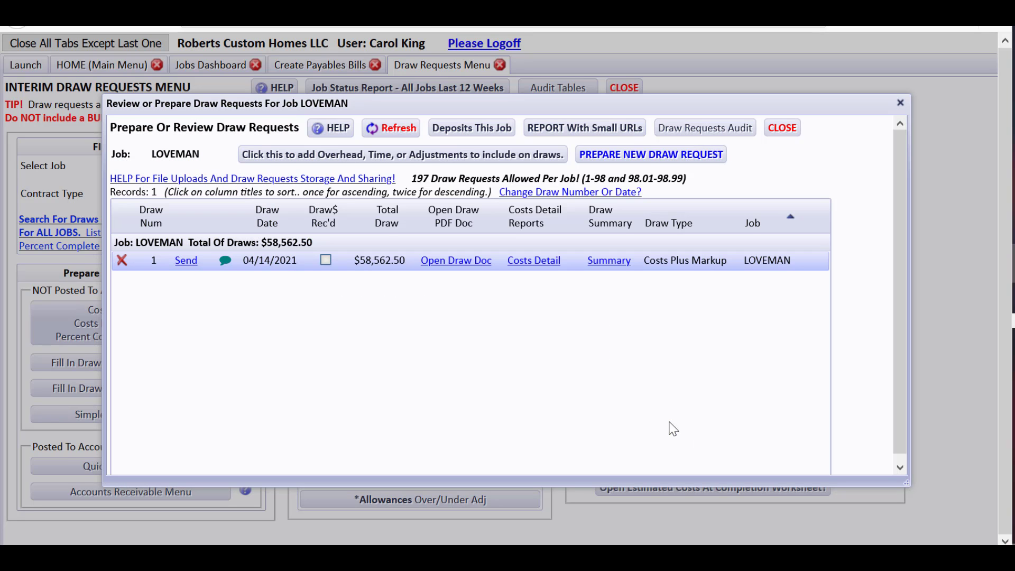
View draw 1's Cost AND Marked Up - With Attachments report as a PDF in Firefox, and close the reports and draw list.
{"action": "left_click", "coordinate": [535, 260]}
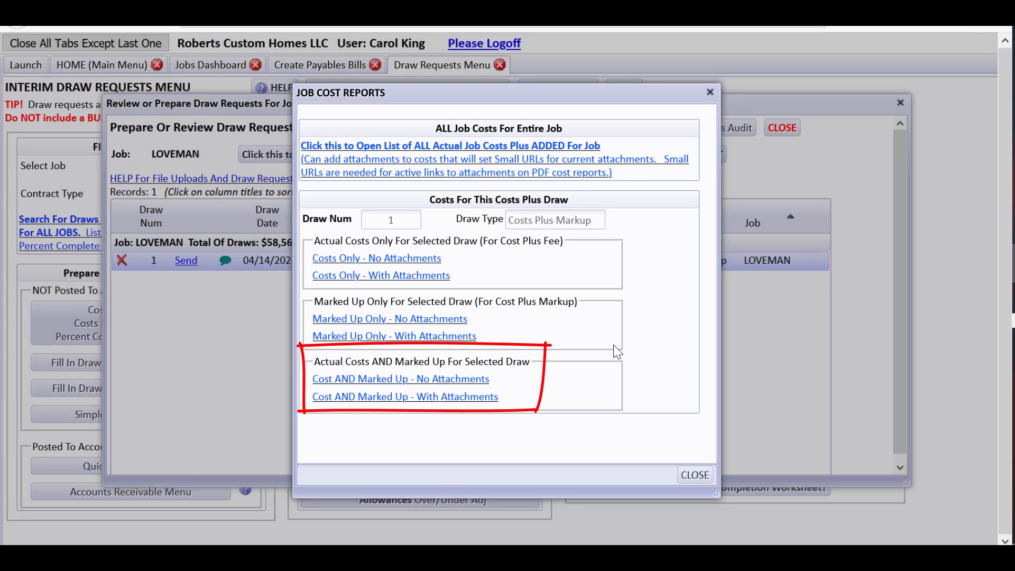
{"action": "left_click", "coordinate": [414, 398]}
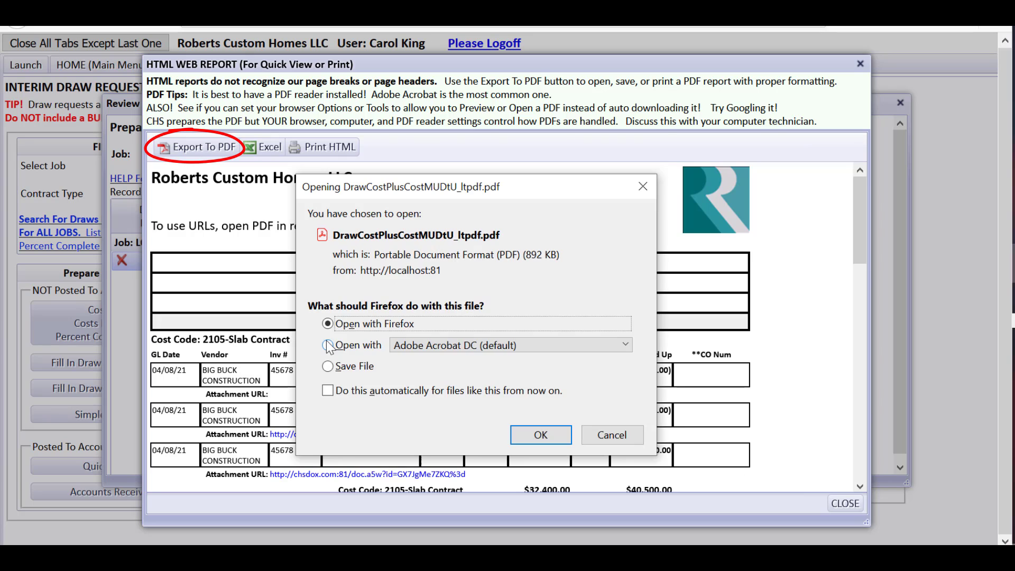
{"action": "left_click", "coordinate": [560, 432]}
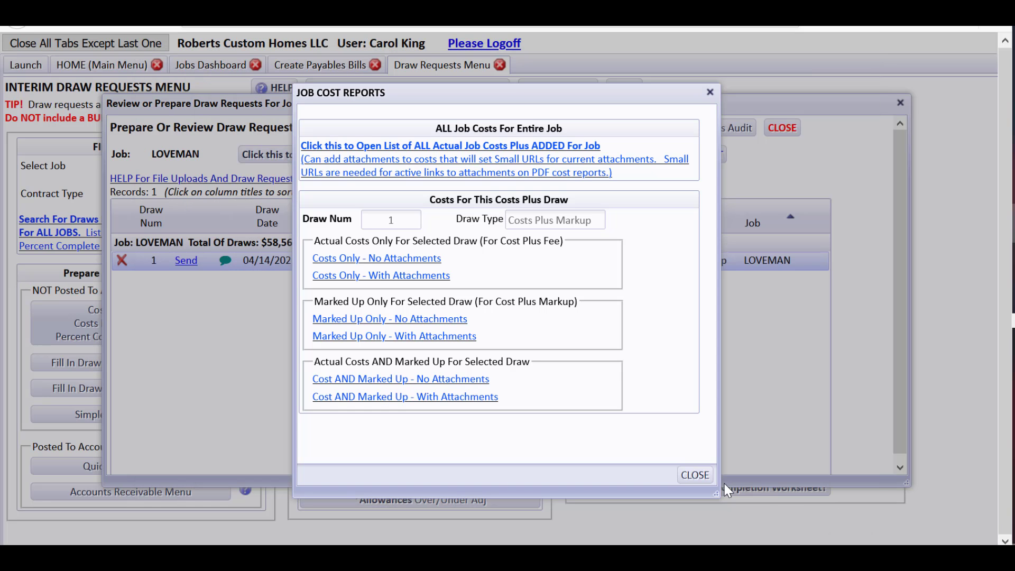
{"action": "left_click", "coordinate": [702, 473]}
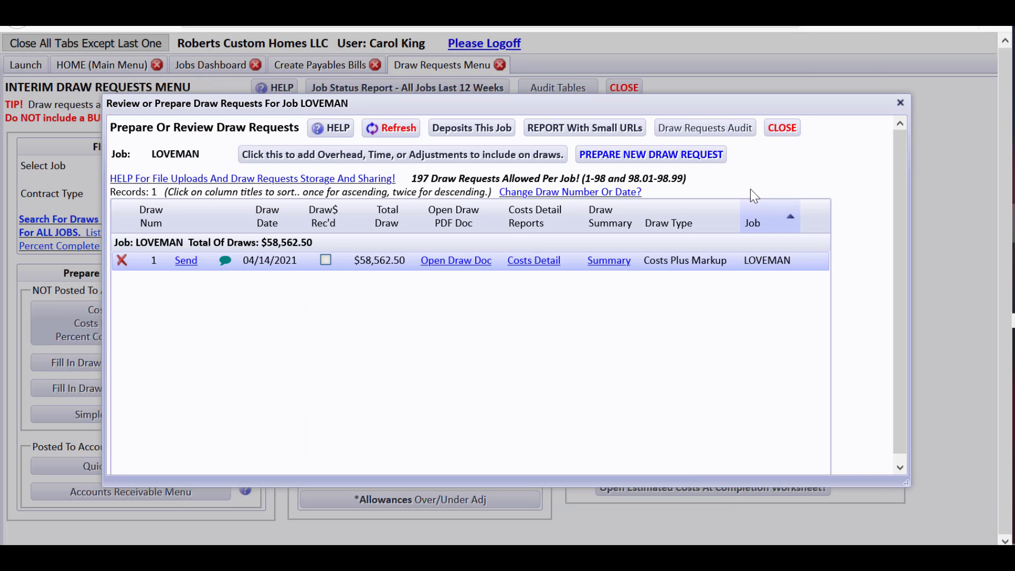
{"action": "left_click", "coordinate": [776, 128]}
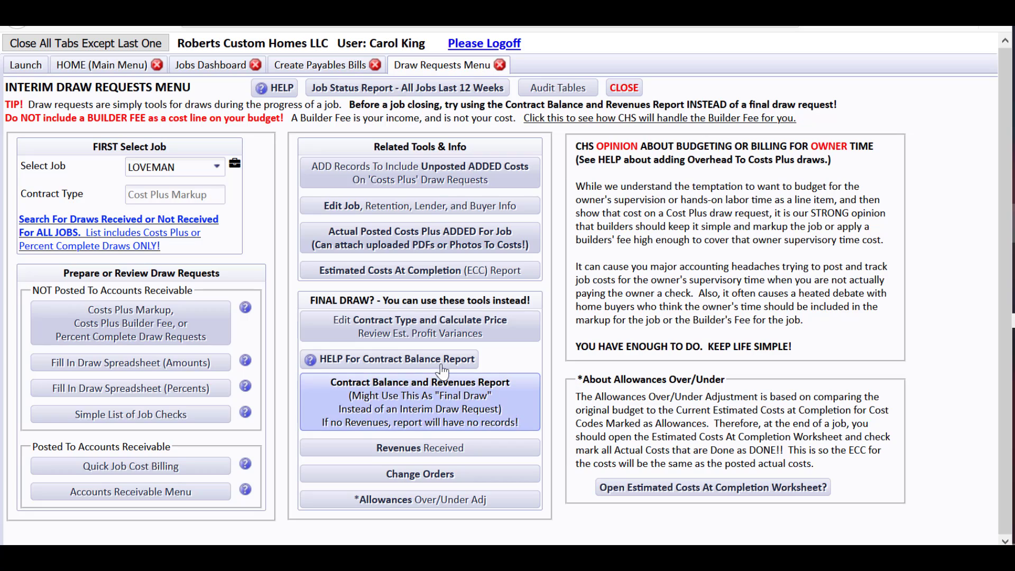
Mark LOVEMAN's draw 1 as received in the job's draw requests list, and close the list.
{"action": "left_click", "coordinate": [181, 323]}
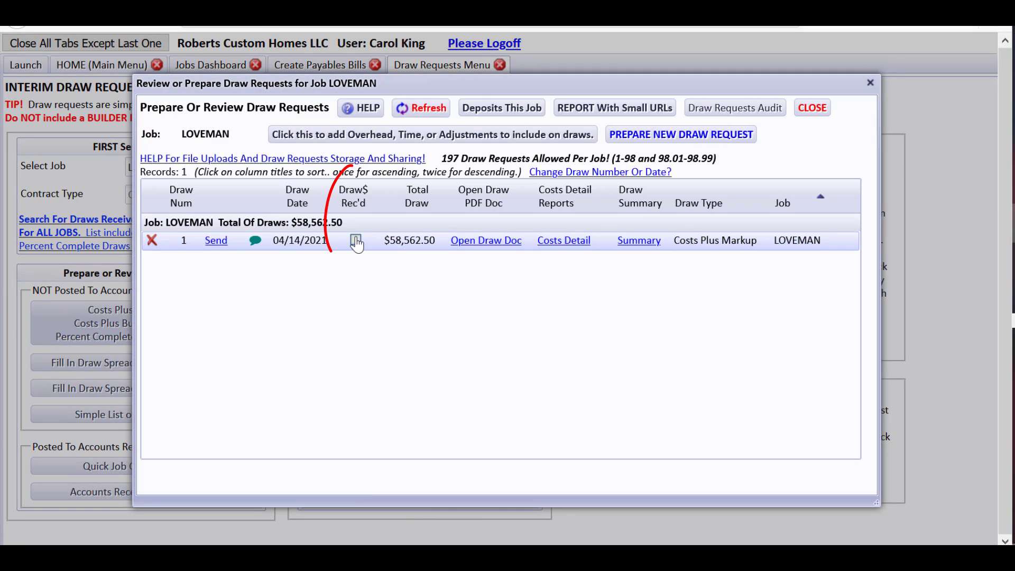
{"action": "left_click", "coordinate": [355, 240]}
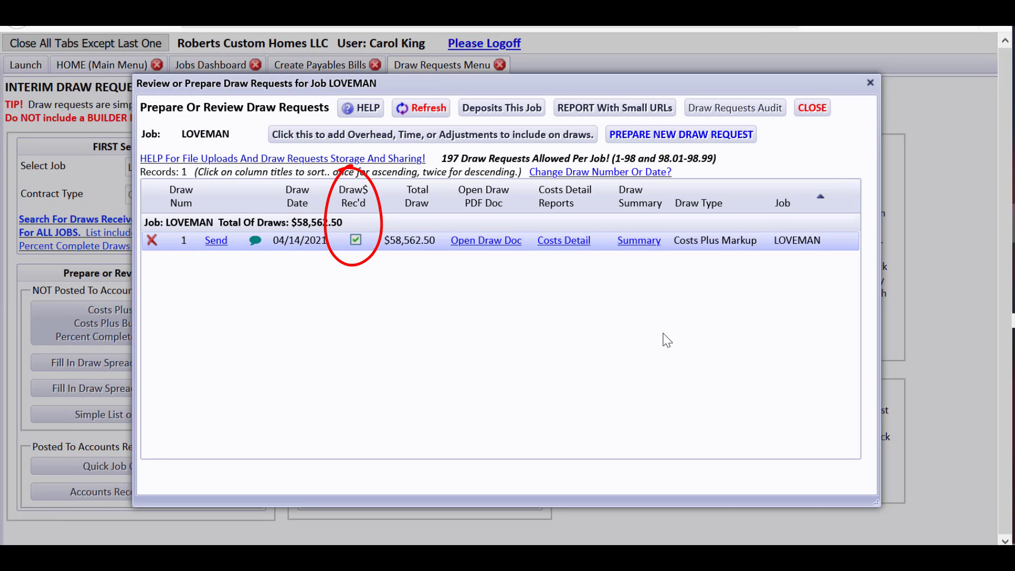
{"action": "left_click", "coordinate": [812, 108]}
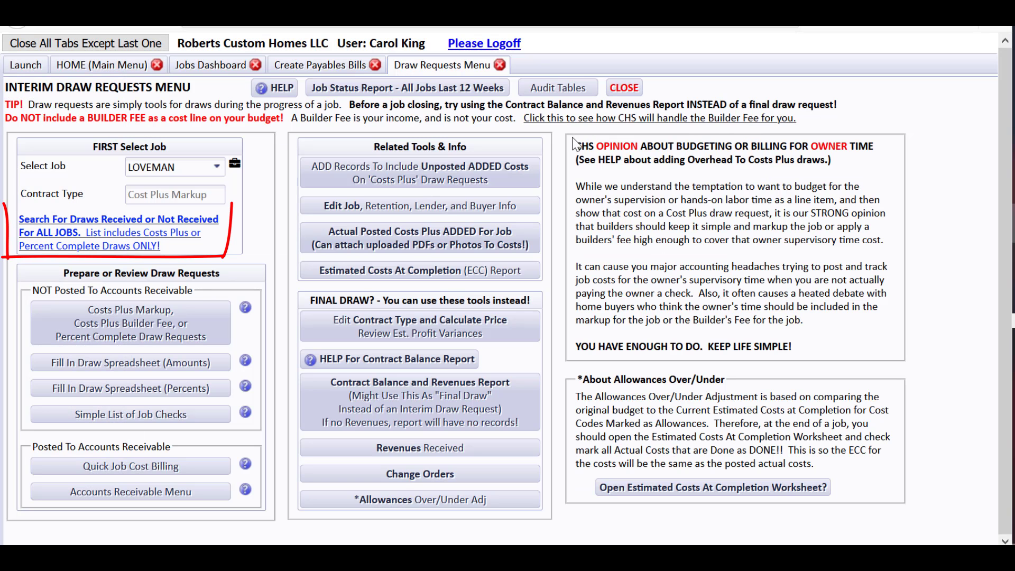
List all jobs' draws from 04/14/2016 to 04/14/2021, show only those not received, and return to the main menu.
{"action": "left_click", "coordinate": [73, 237]}
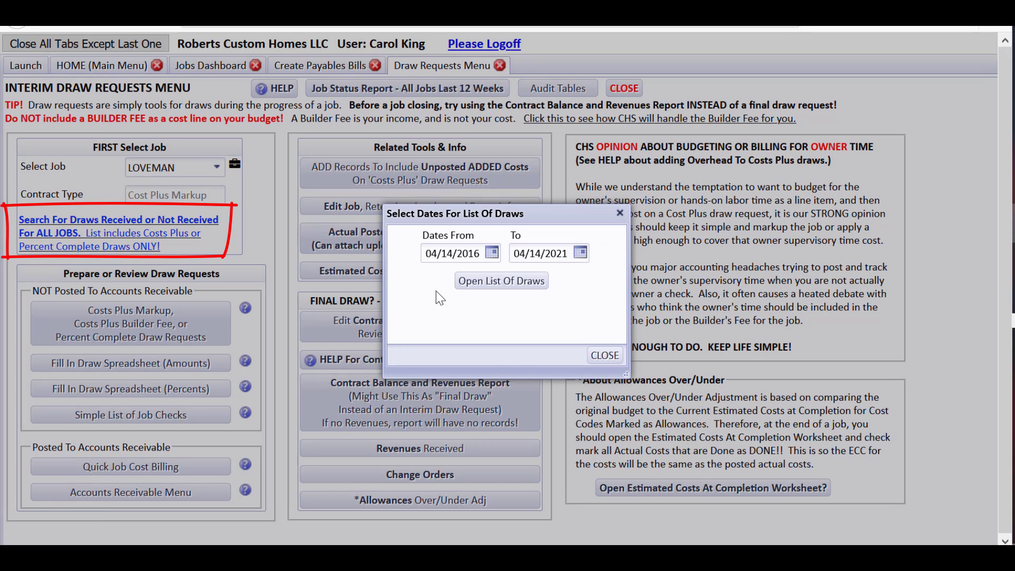
{"action": "left_click", "coordinate": [486, 285]}
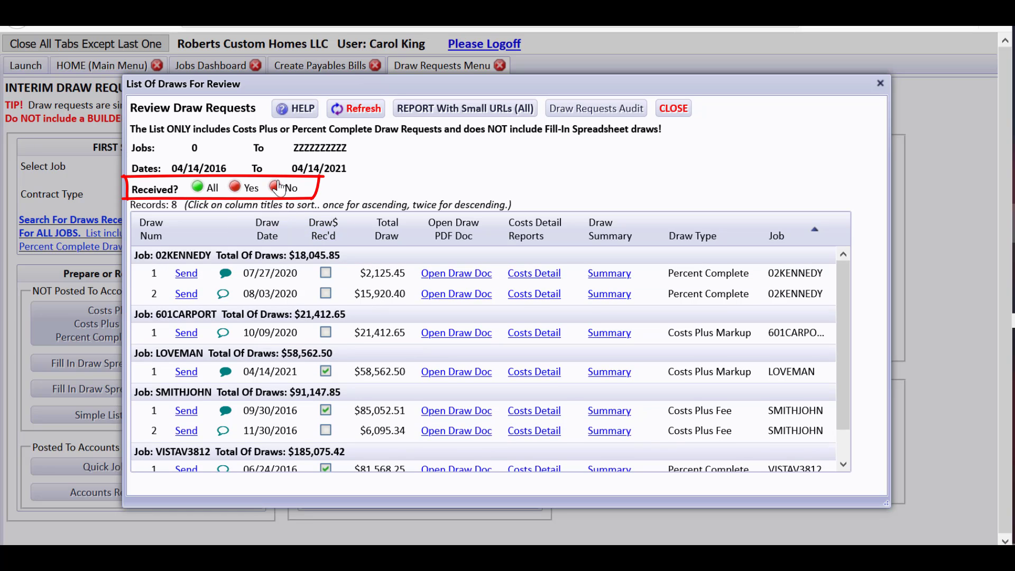
{"action": "left_click", "coordinate": [276, 186]}
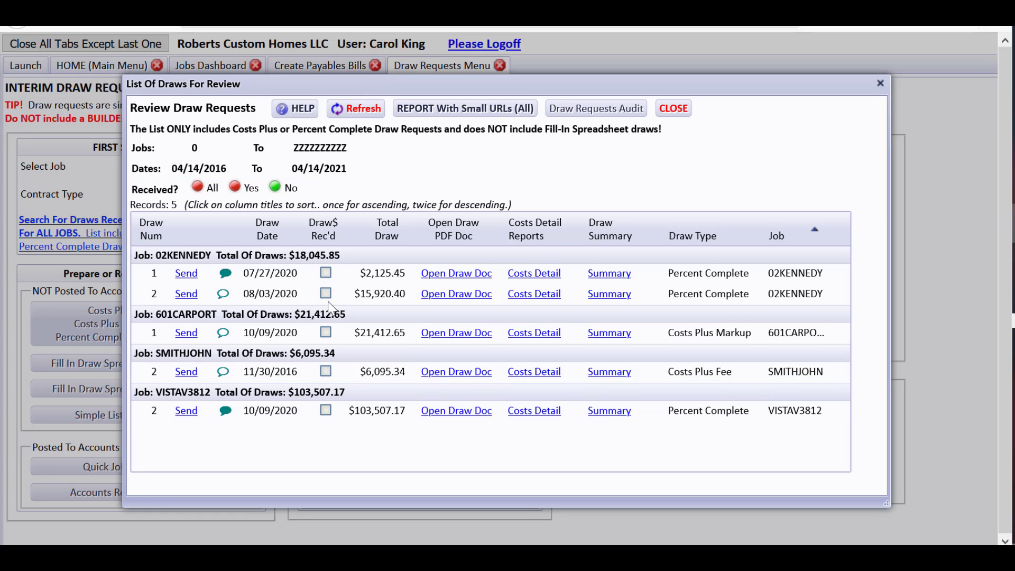
{"action": "left_click", "coordinate": [668, 110]}
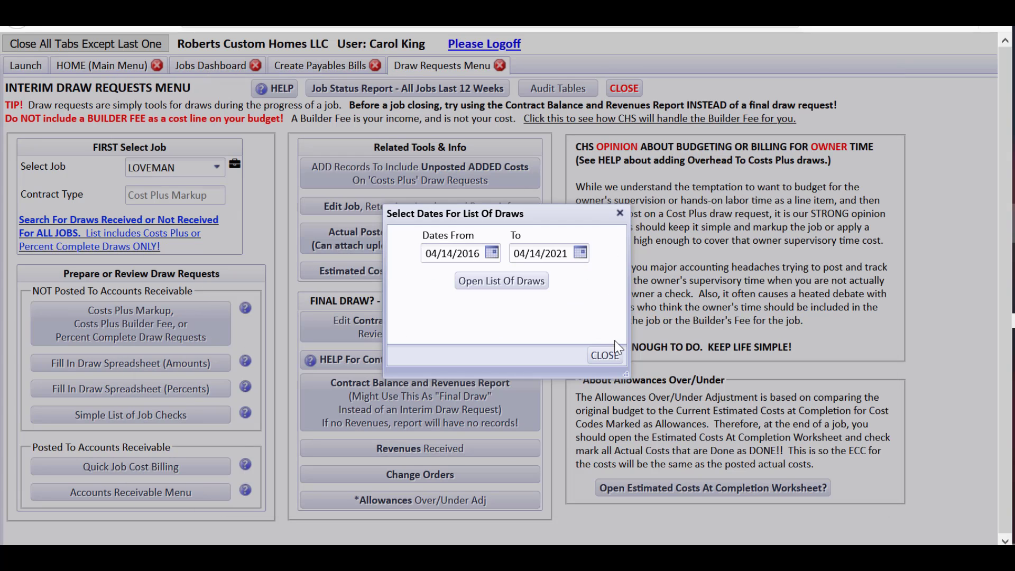
{"action": "left_click", "coordinate": [605, 355]}
{"action": "left_click", "coordinate": [134, 66]}
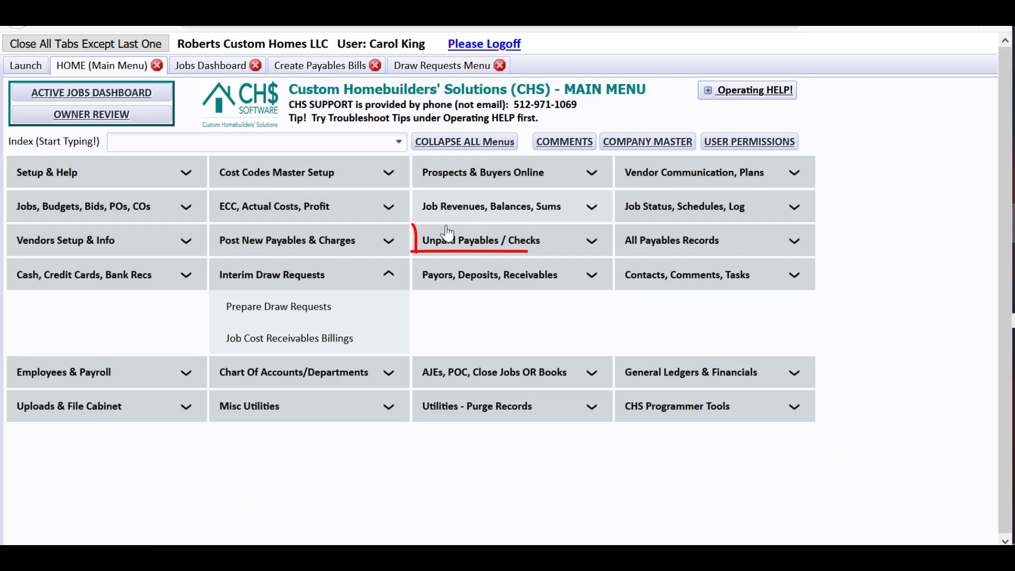
Open all unpaid payables from the main menu, find BIGBUCK's slab contract bills for LOVEMAN, and select all of BIGBUCK's bills to pay.
{"action": "left_click", "coordinate": [477, 241]}
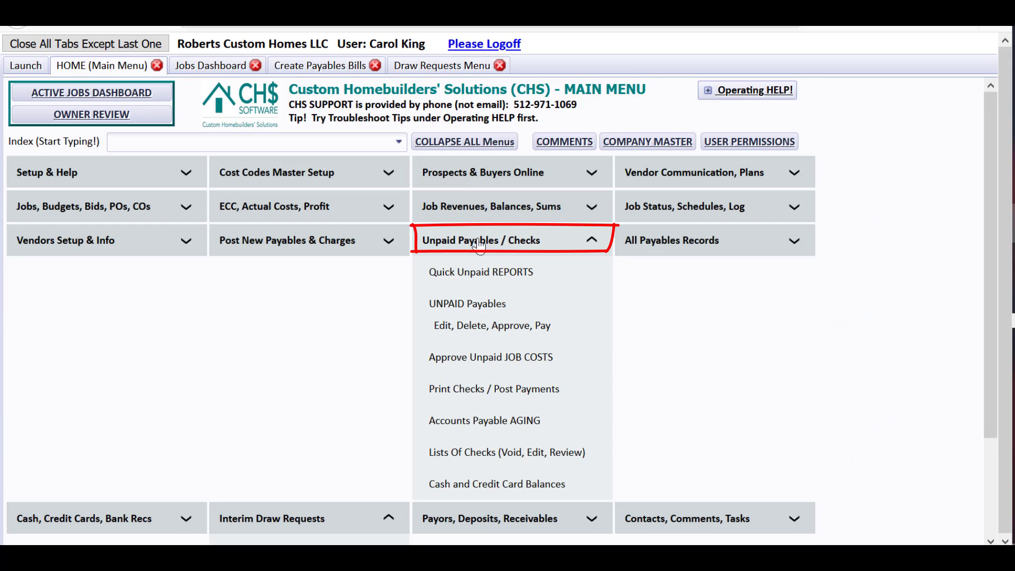
{"action": "left_click", "coordinate": [461, 330]}
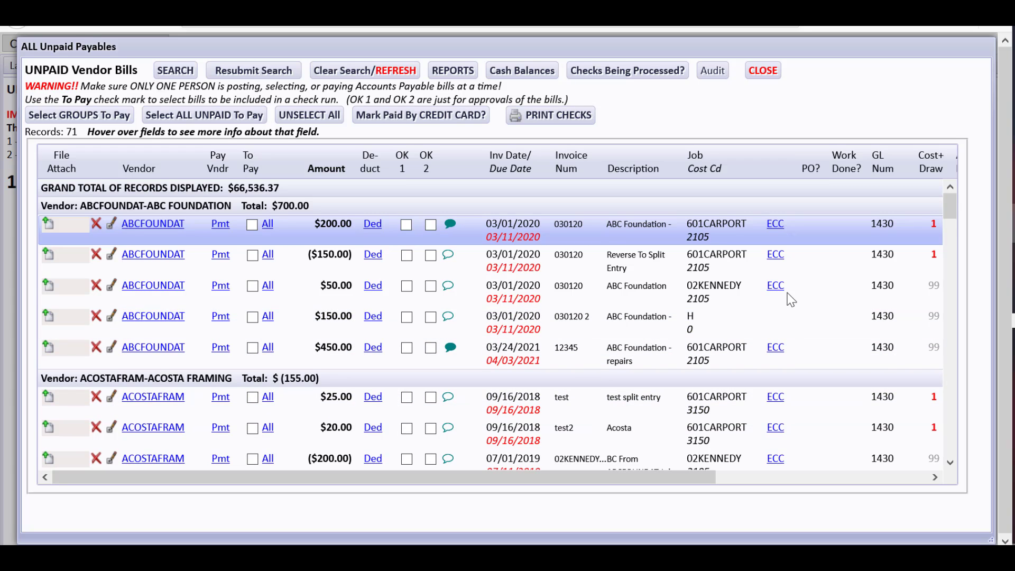
{"action": "left_click_drag", "start_coordinate": [957, 209], "coordinate": [954, 279]}
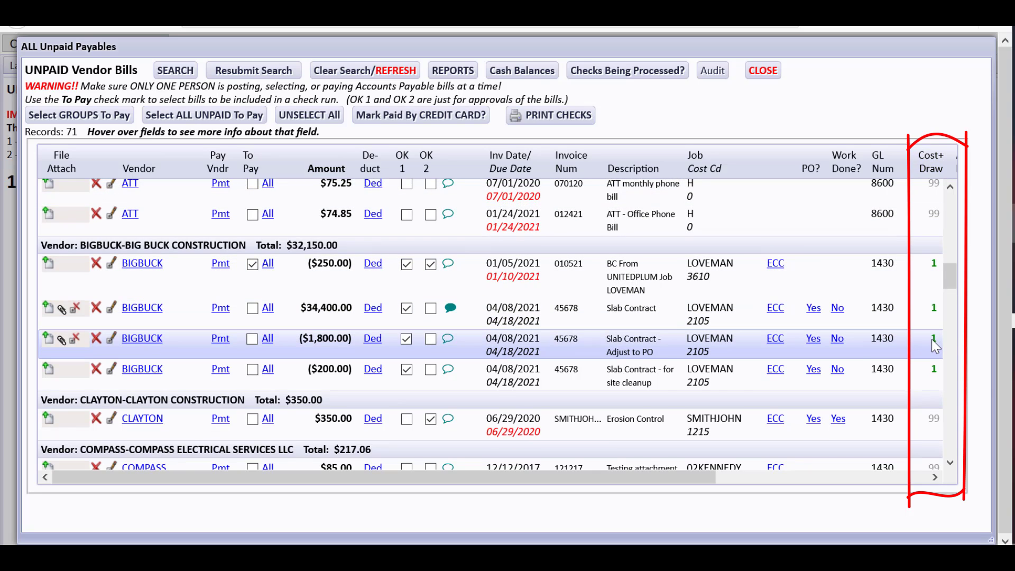
{"action": "mouse_move", "coordinate": [932, 343]}
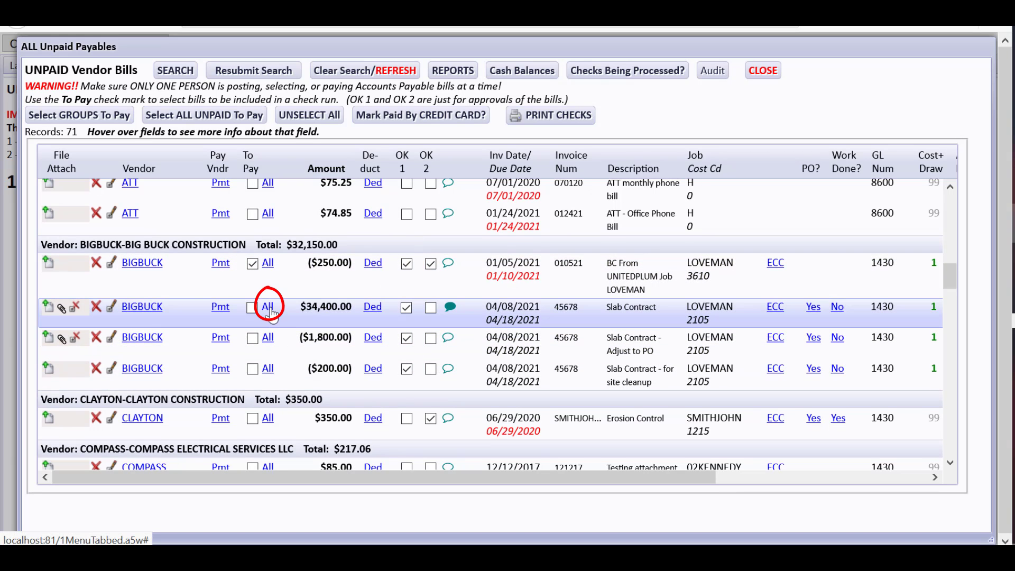
{"action": "left_click", "coordinate": [267, 307]}
{"action": "left_click", "coordinate": [425, 368]}
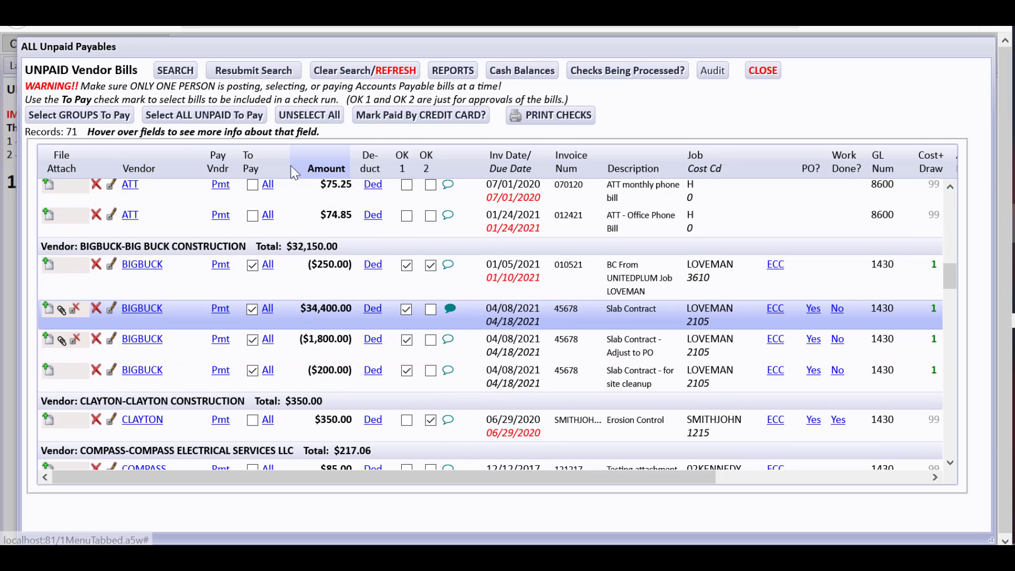
Review the options for selecting groups of bills to pay, close them without selecting any, and look through the unpaid bills.
{"action": "left_click", "coordinate": [119, 114]}
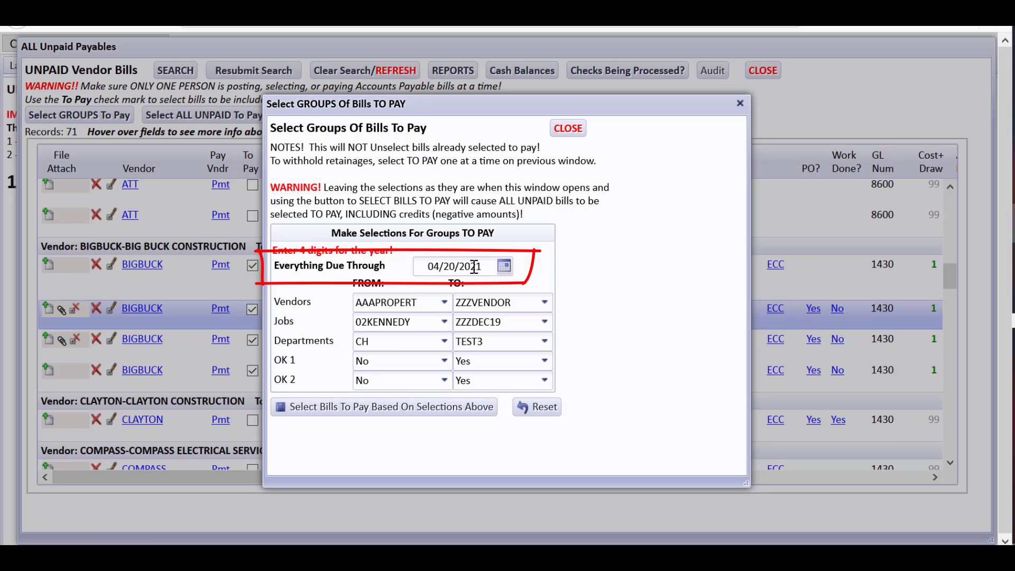
{"action": "left_click", "coordinate": [569, 129]}
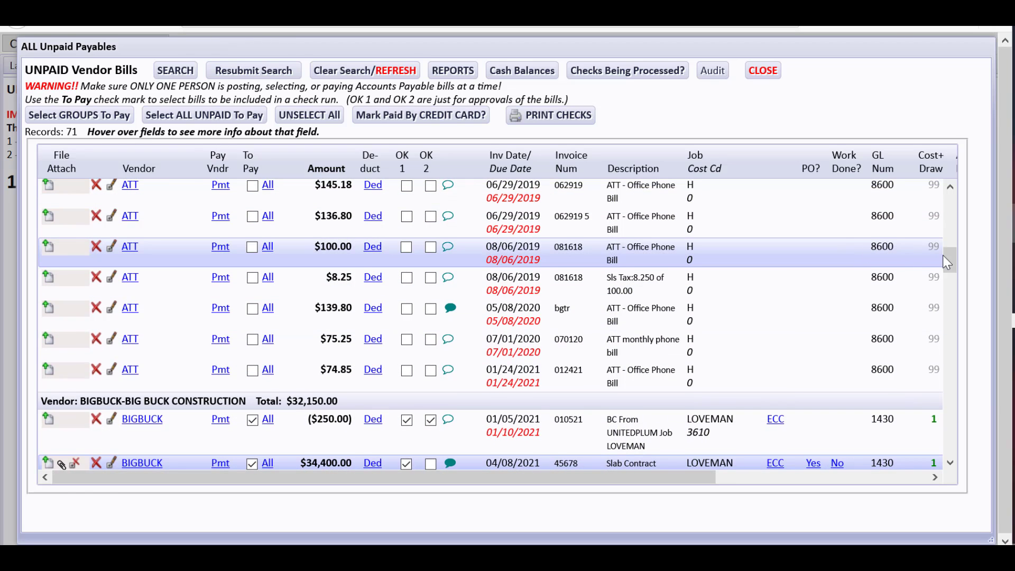
{"action": "left_click_drag", "start_coordinate": [954, 260], "coordinate": [941, 306]}
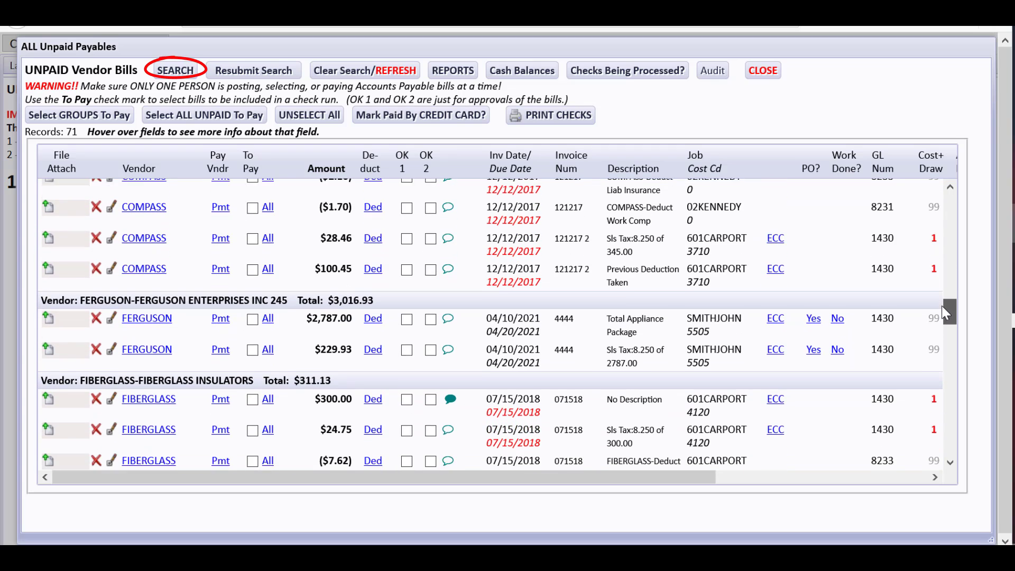
Search the unpaid vendor bills for only those that are Selected To Pay.
{"action": "left_click", "coordinate": [176, 69]}
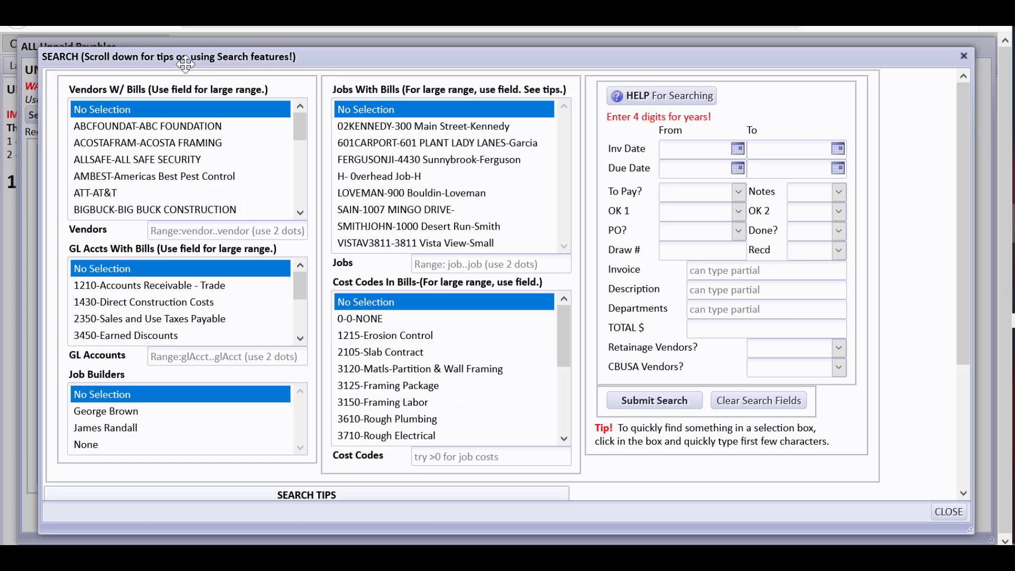
{"action": "left_click", "coordinate": [739, 191]}
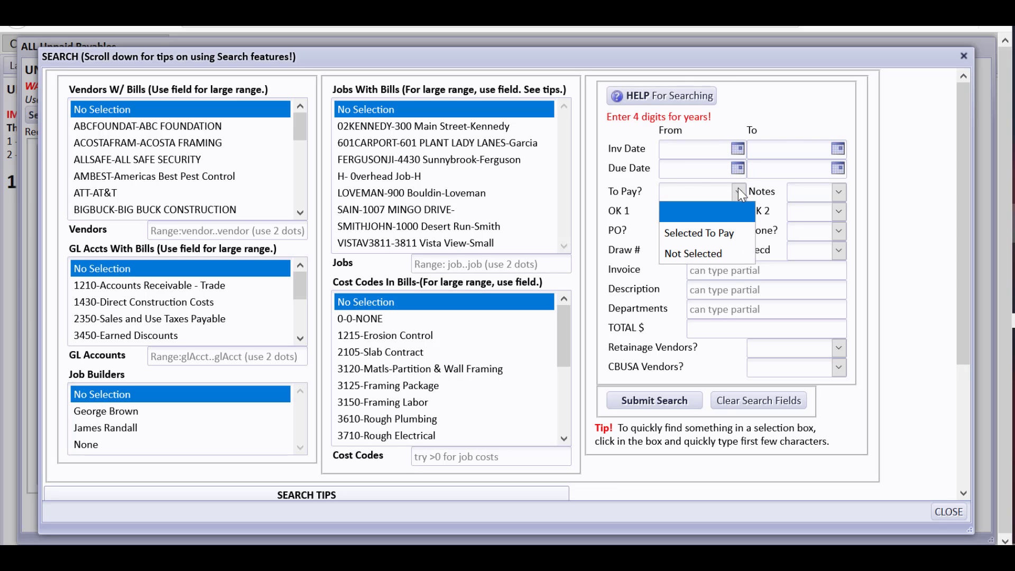
{"action": "left_click", "coordinate": [709, 228]}
{"action": "left_click", "coordinate": [675, 402]}
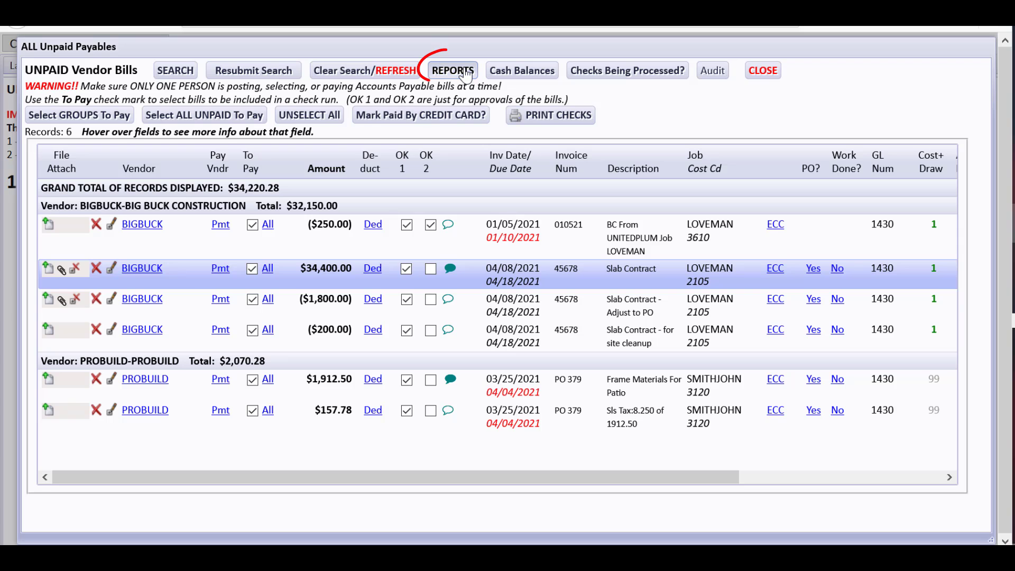
View the Unpaid Bills By Vendor, No Job Groups (With Draw Numbers) report for the search results, and close the reports.
{"action": "left_click", "coordinate": [464, 71]}
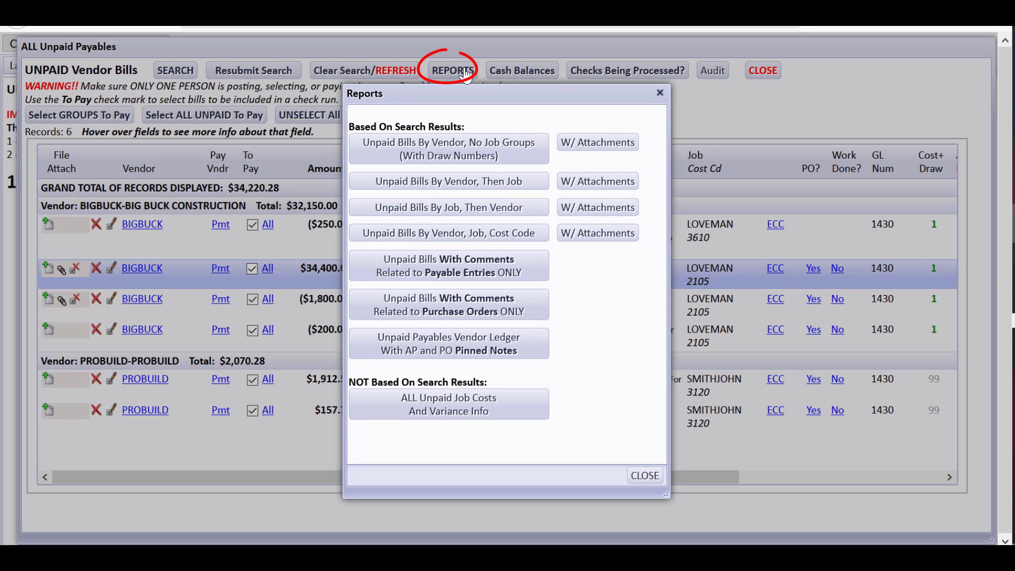
{"action": "left_click", "coordinate": [492, 152]}
{"action": "left_click_drag", "start_coordinate": [858, 242], "coordinate": [855, 404]}
{"action": "left_click", "coordinate": [837, 506]}
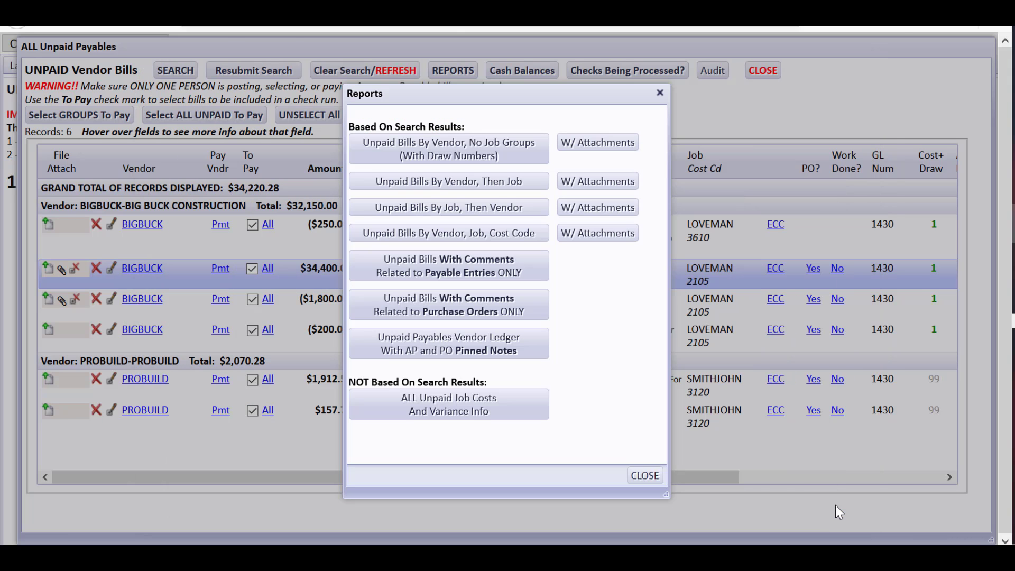
{"action": "left_click", "coordinate": [645, 475]}
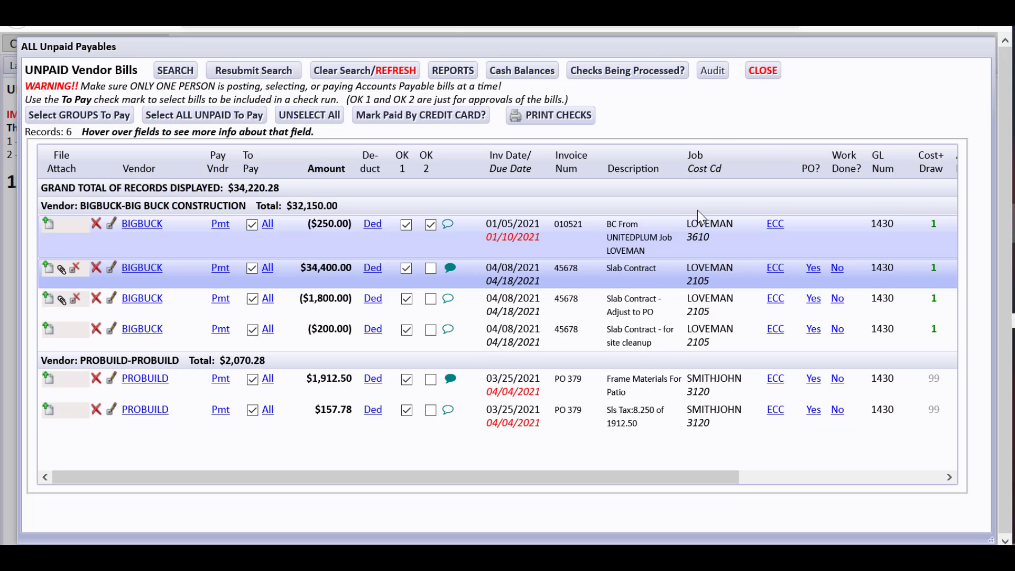
Close the unpaid bills list, view the All Bills Selected TO PAY quick report, and close it.
{"action": "left_click", "coordinate": [762, 70]}
{"action": "left_click", "coordinate": [630, 280]}
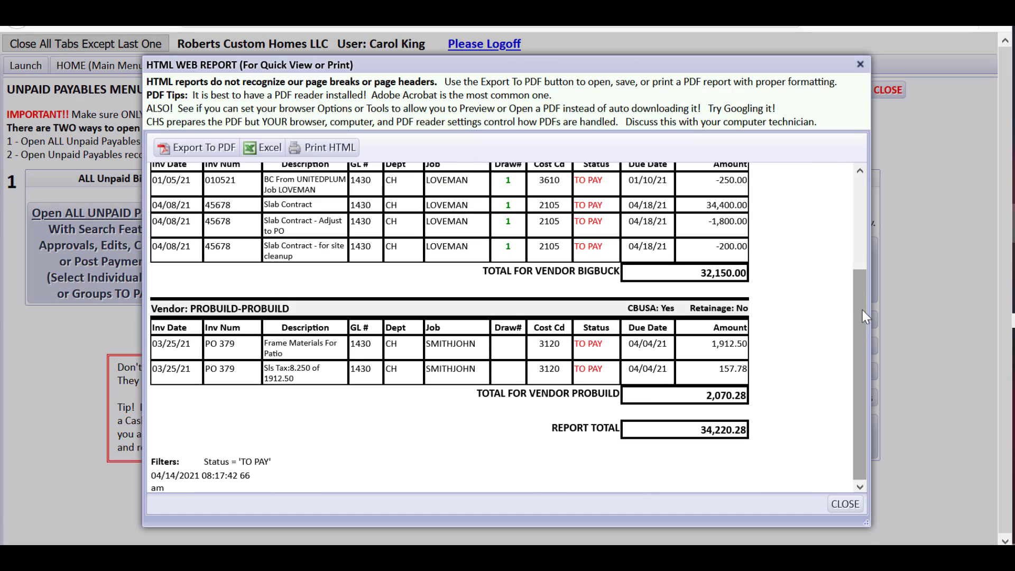
{"action": "scroll", "coordinate": [861, 310], "scroll_direction": "up", "scroll_amount": 3}
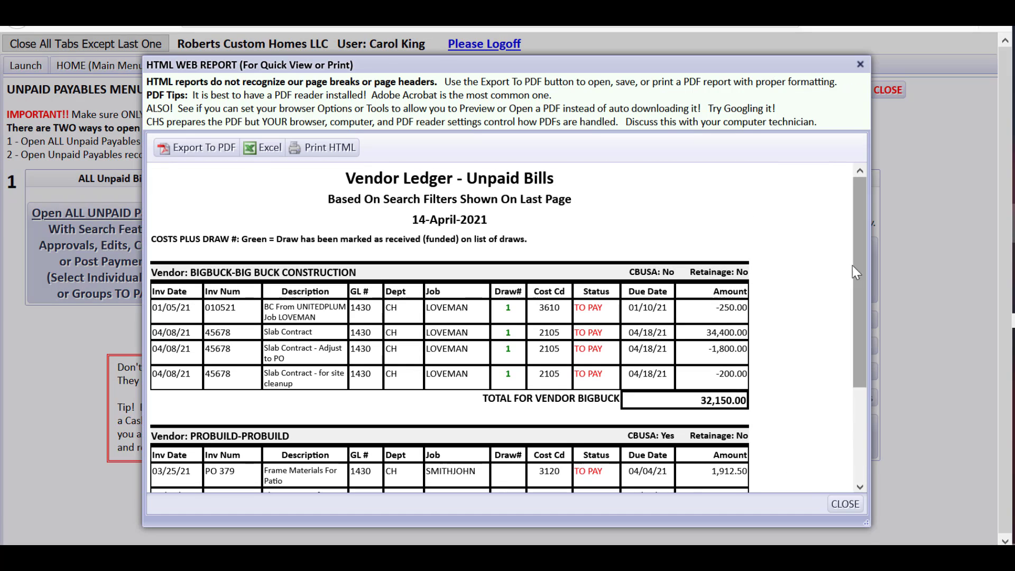
{"action": "left_click", "coordinate": [842, 503]}
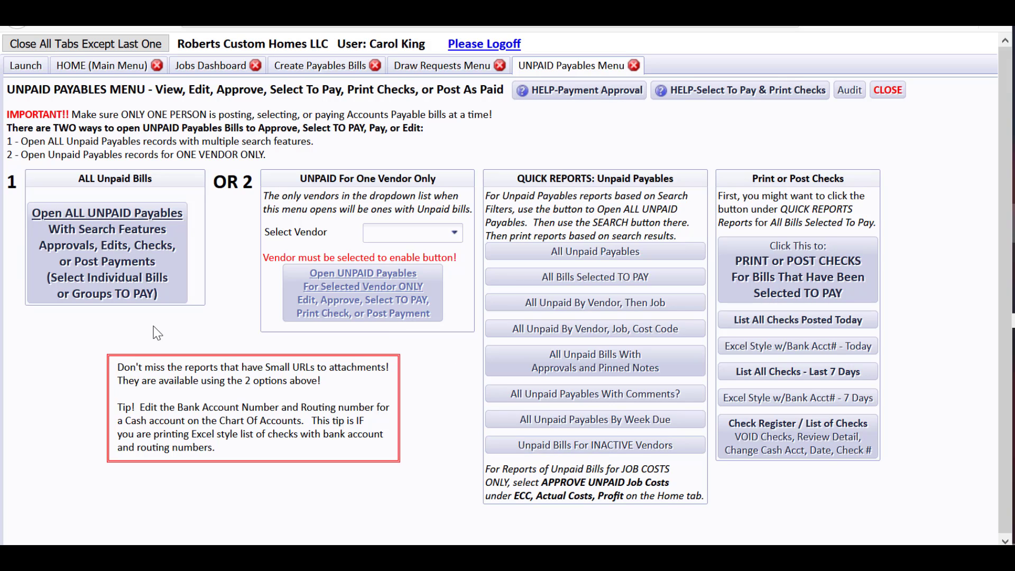
Return to the main menu and start a new job-related payables bill from scratch for vendor SUNWESTTIL.
{"action": "left_click", "coordinate": [116, 69]}
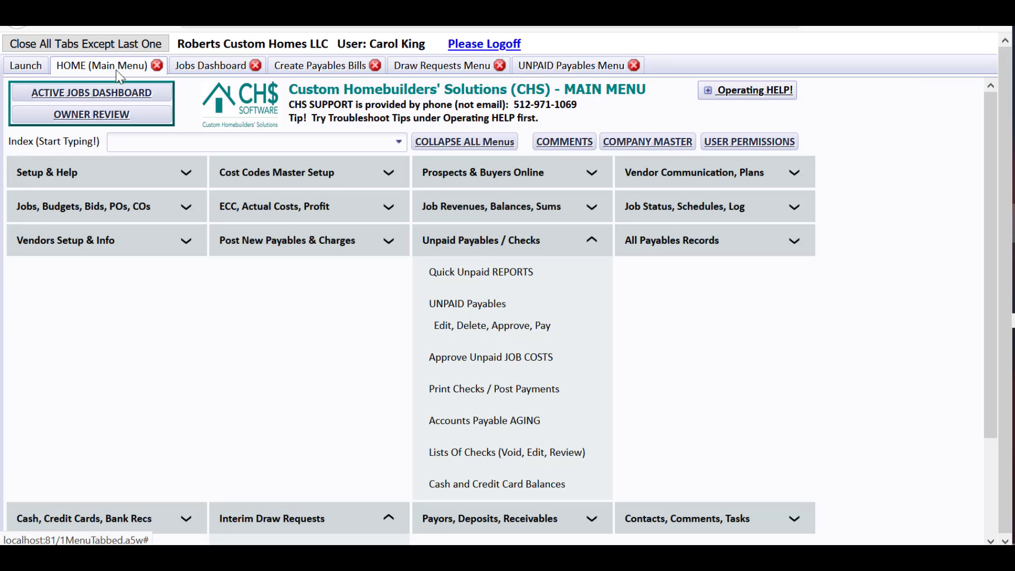
{"action": "left_click", "coordinate": [439, 244]}
{"action": "left_click", "coordinate": [355, 280]}
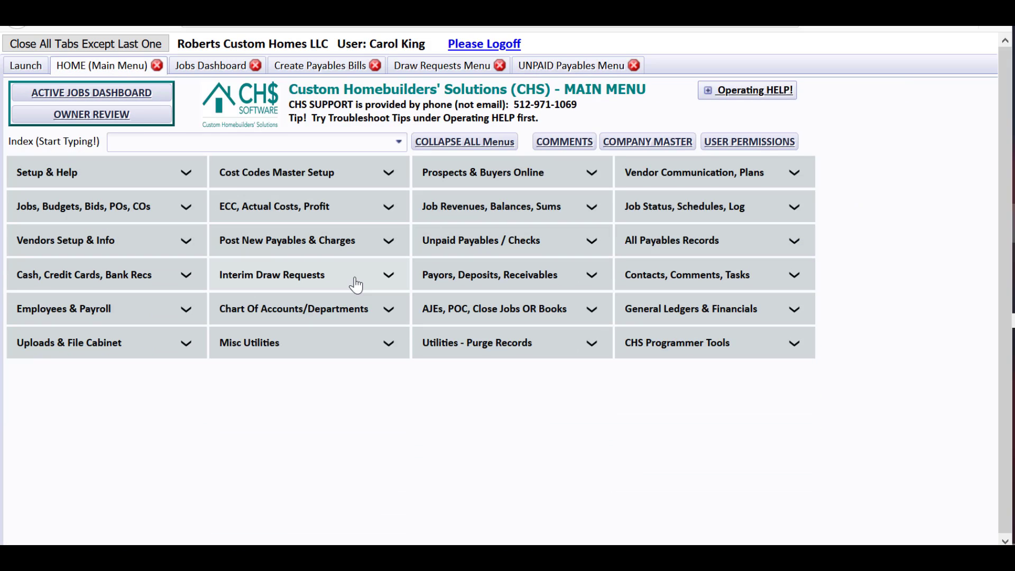
{"action": "left_click", "coordinate": [333, 248]}
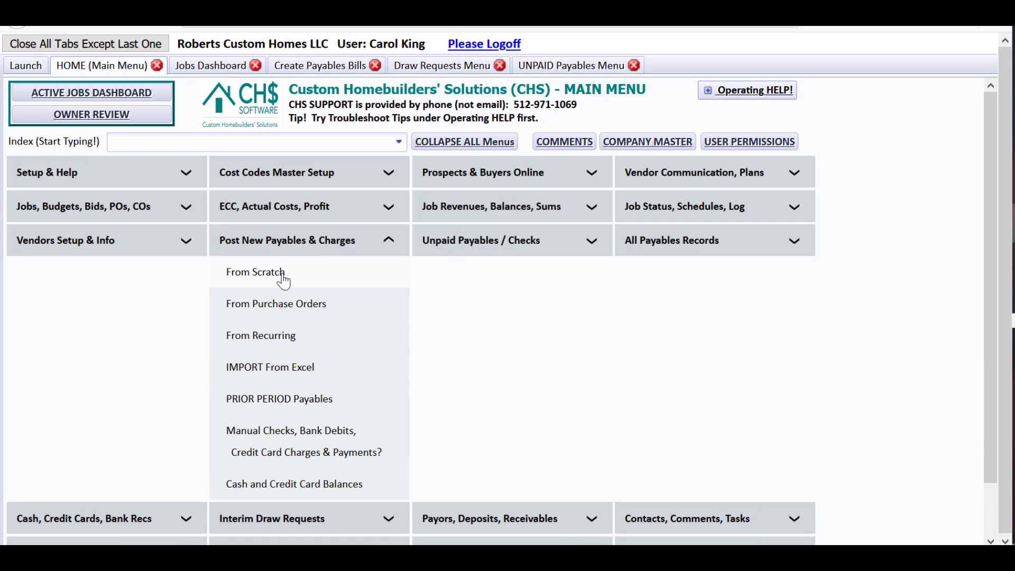
{"action": "left_click", "coordinate": [281, 274]}
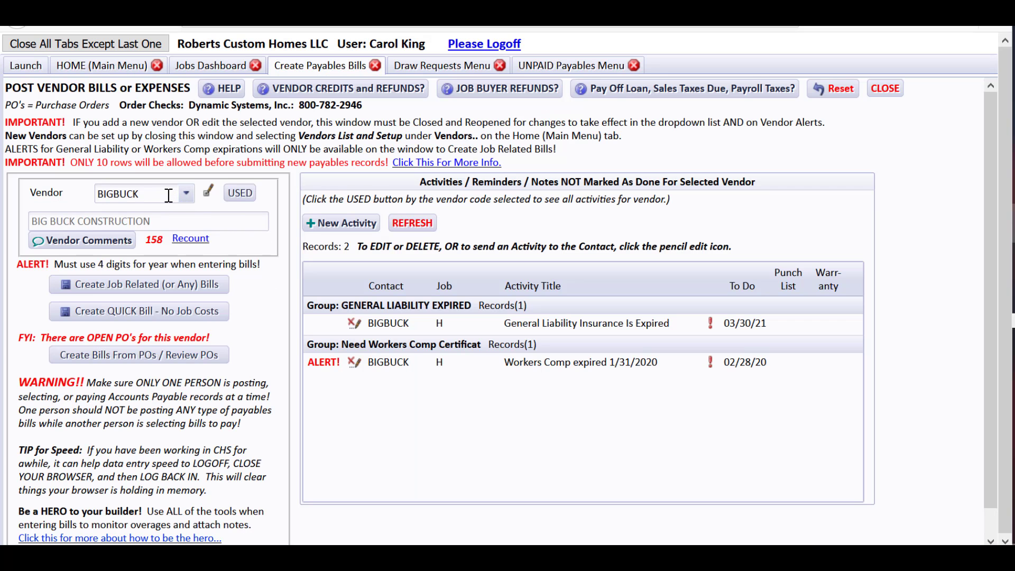
{"action": "left_click", "coordinate": [168, 196]}
{"action": "left_click", "coordinate": [181, 278]}
{"action": "left_click", "coordinate": [182, 280]}
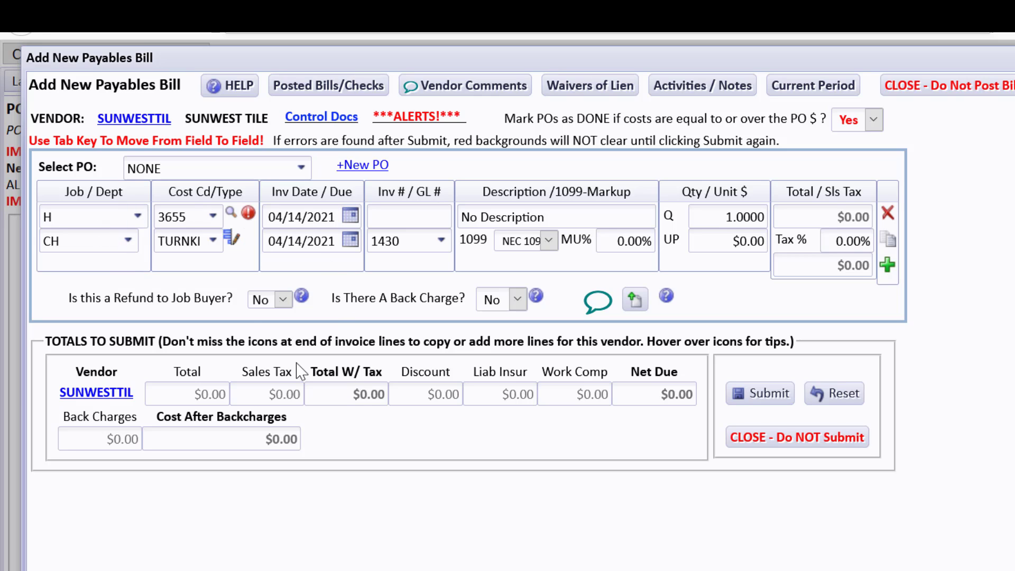
Examine the cost types available for the SUNWESTTIL bill line, and close the bill without submitting it along with the bill posting page.
{"action": "left_click", "coordinate": [213, 242]}
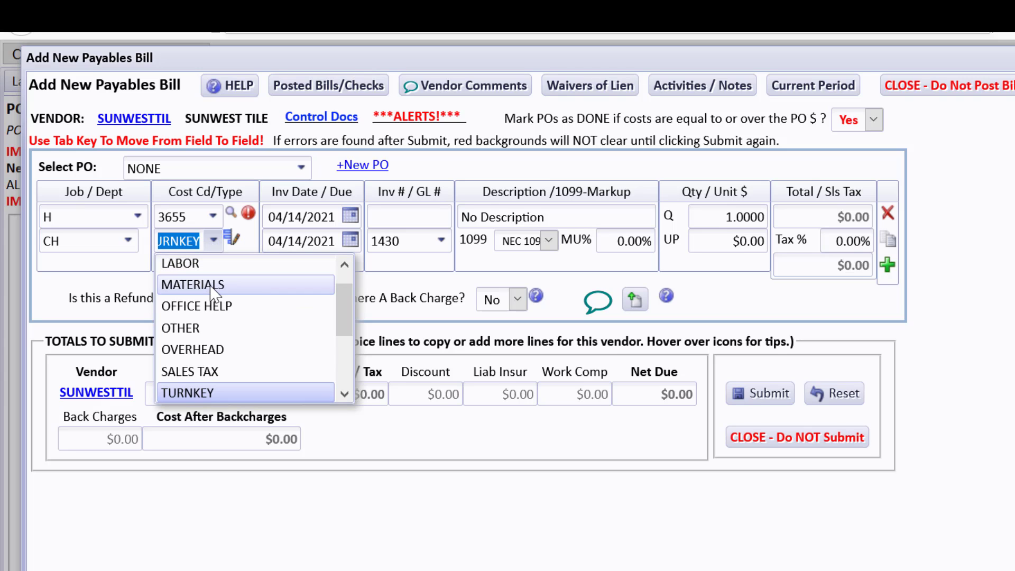
{"action": "left_click", "coordinate": [758, 297]}
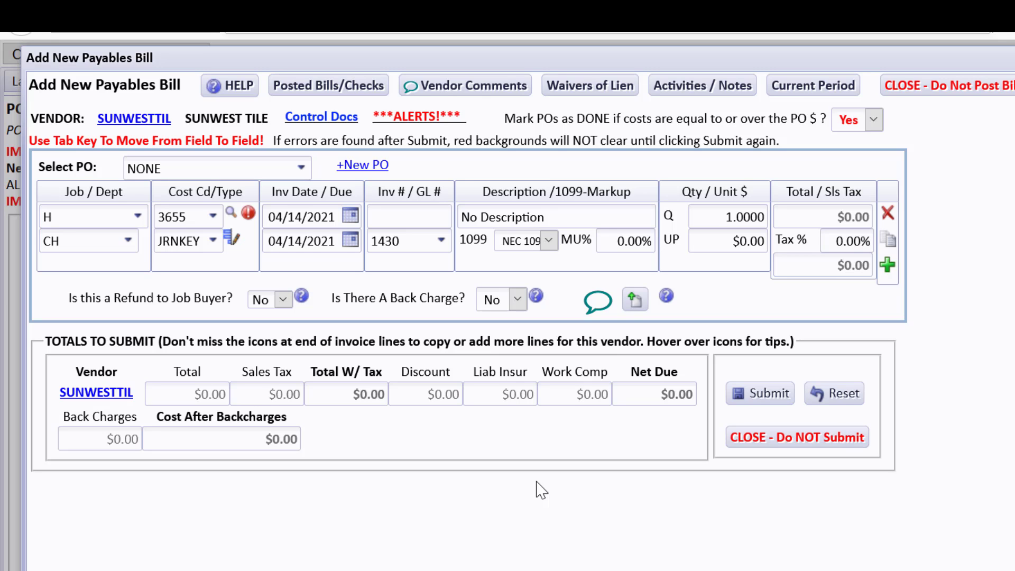
{"action": "left_click", "coordinate": [808, 437]}
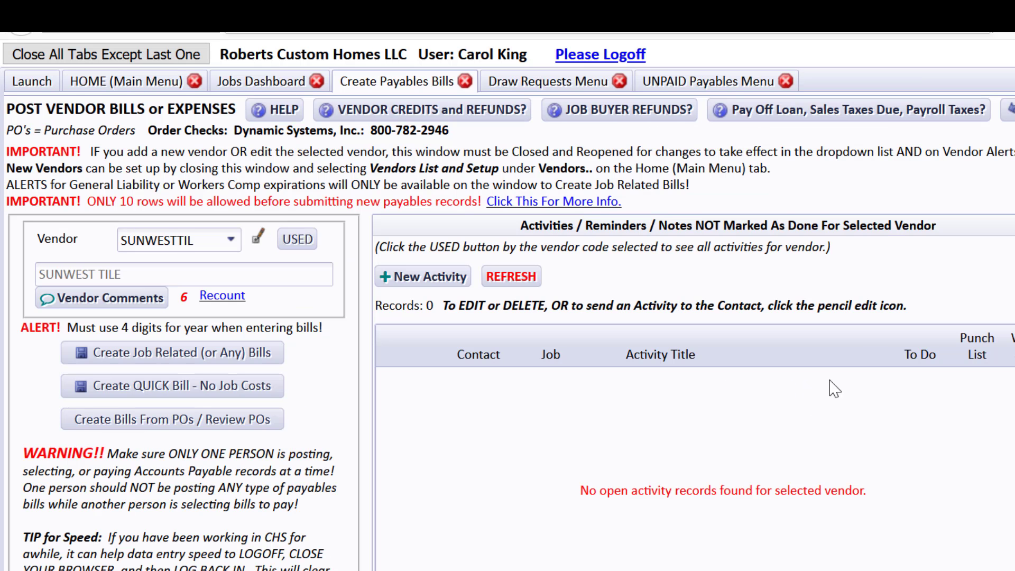
{"action": "left_click", "coordinate": [1010, 110]}
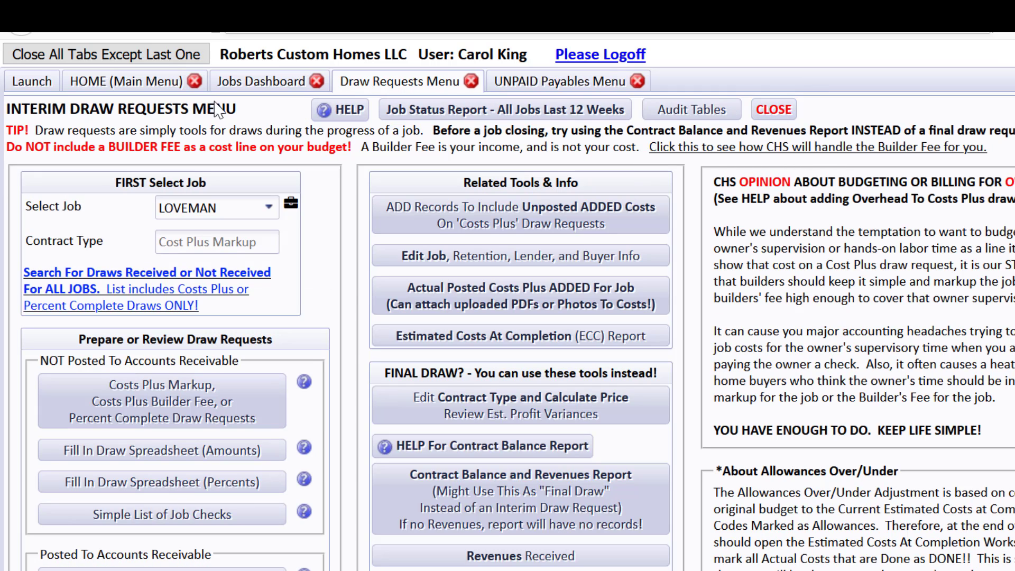
Search the main menu index for "gen" and open General Liability Insurance Audit.
{"action": "left_click", "coordinate": [158, 80]}
{"action": "left_click", "coordinate": [144, 300]}
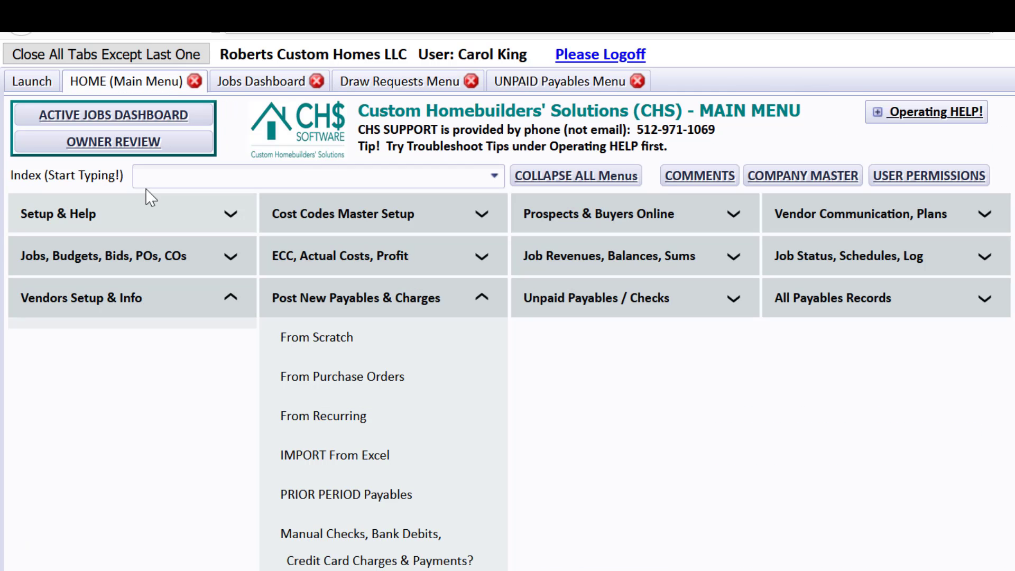
{"action": "left_click", "coordinate": [146, 177]}
{"action": "type", "text": "gen"}
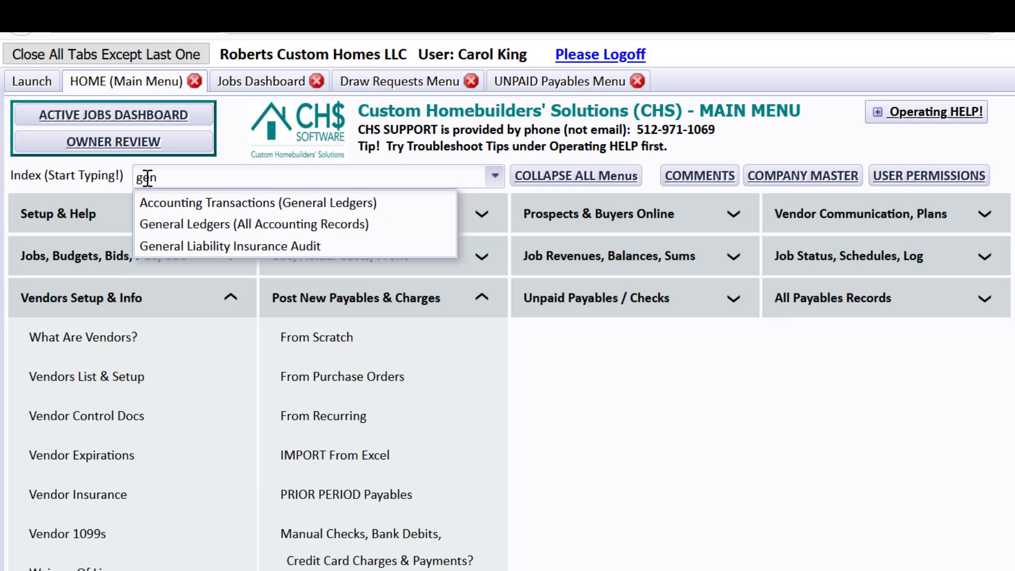
{"action": "key", "text": "Return"}
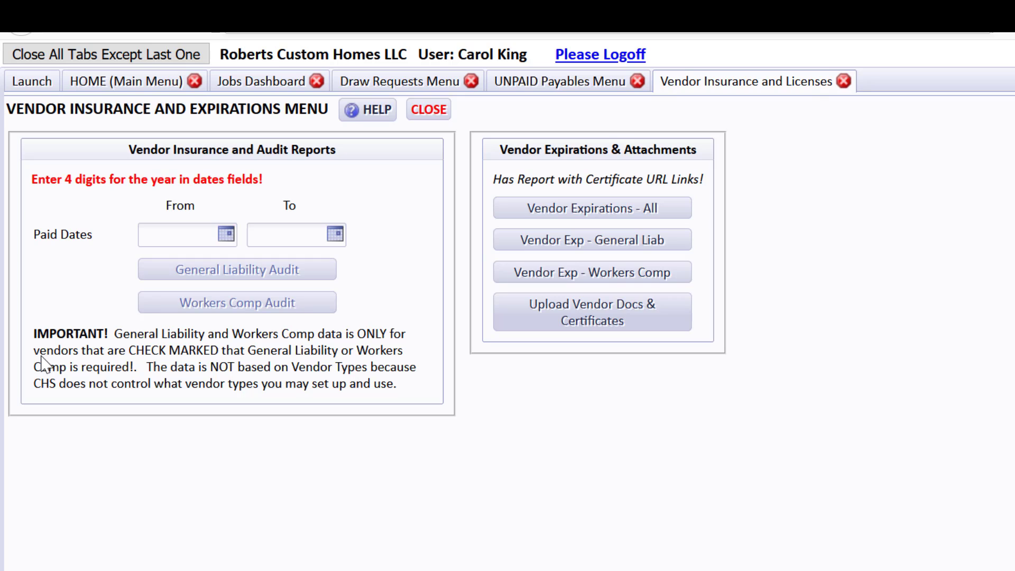
Set the paid dates for the vendor insurance audit from 01/01/2021 to 04/14/2021.
{"action": "left_click", "coordinate": [146, 236]}
{"action": "type", "text": "01/01/2021"}
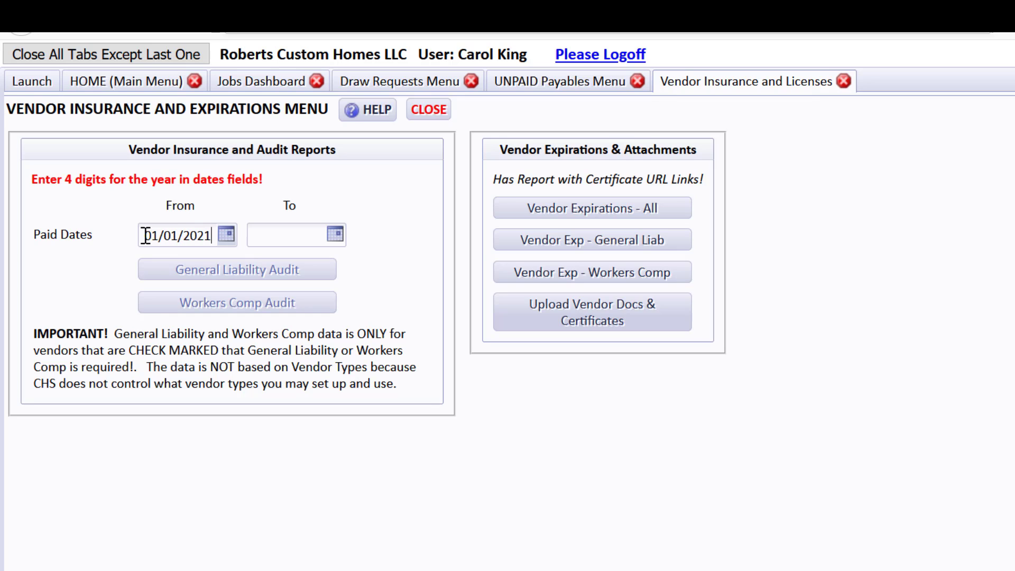
{"action": "key", "text": "Tab"}
{"action": "left_click", "coordinate": [336, 233]}
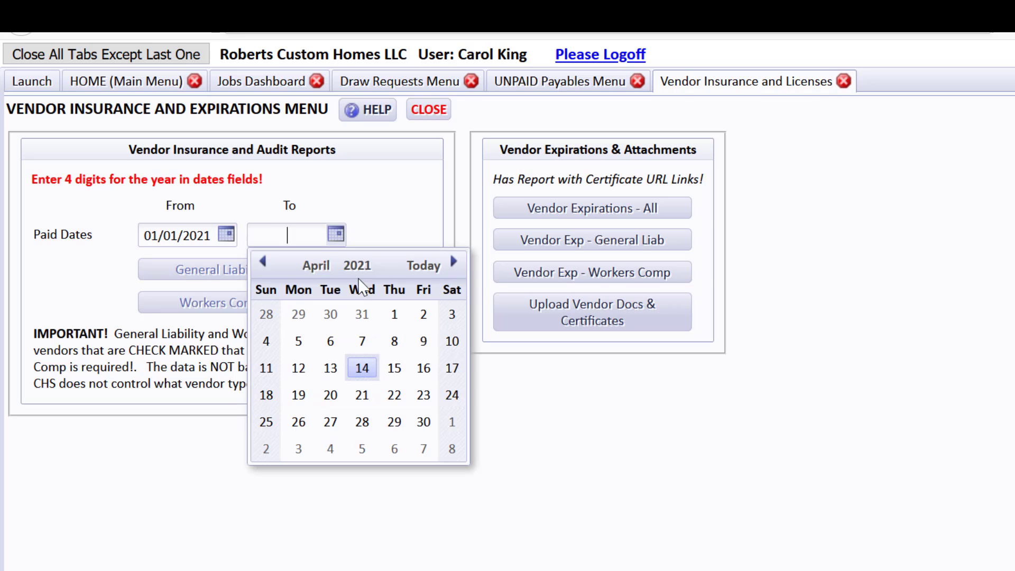
{"action": "left_click", "coordinate": [424, 265]}
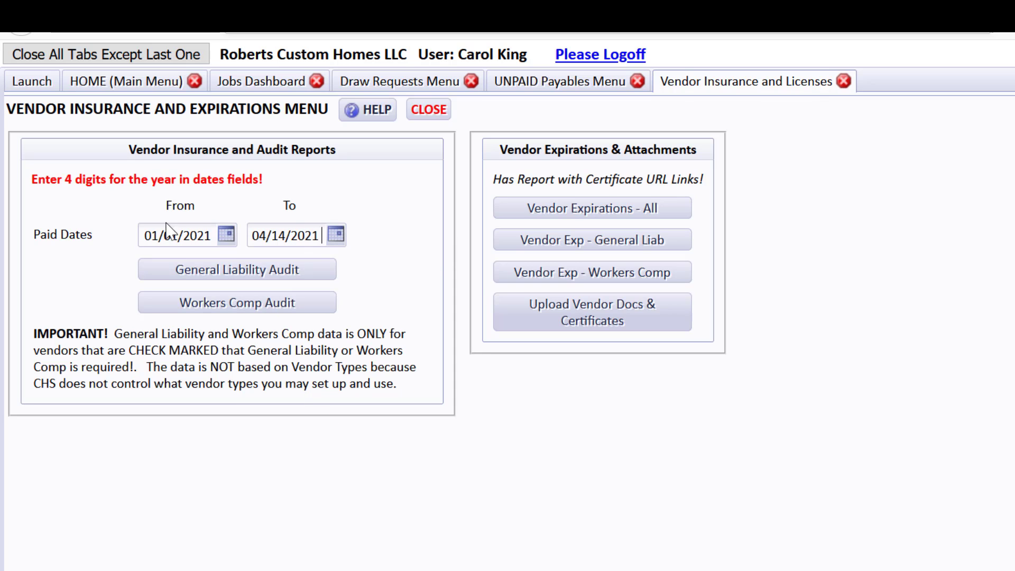
Open the General Liability Audit records and review the vendors' paid bills through to the SUNWESTTIL entries.
{"action": "left_click", "coordinate": [173, 270]}
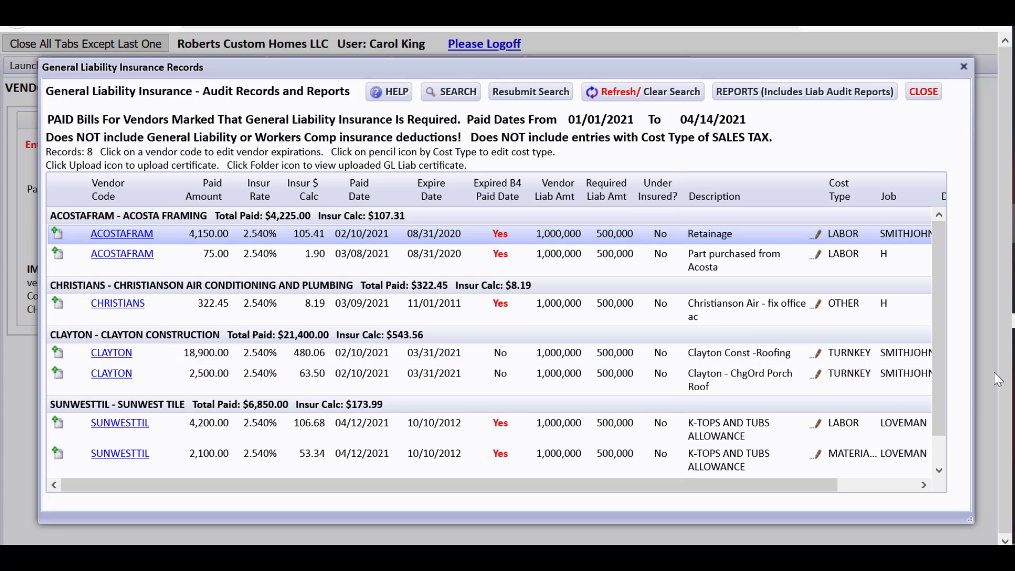
{"action": "scroll", "coordinate": [939, 289], "scroll_direction": "down", "scroll_amount": 1}
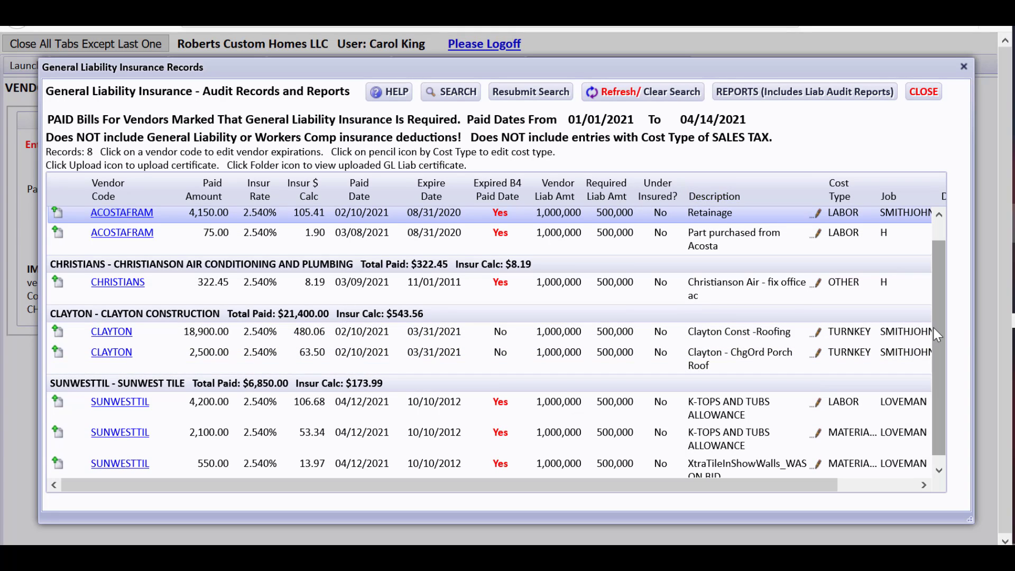
{"action": "scroll", "coordinate": [937, 326], "scroll_direction": "down", "scroll_amount": 1}
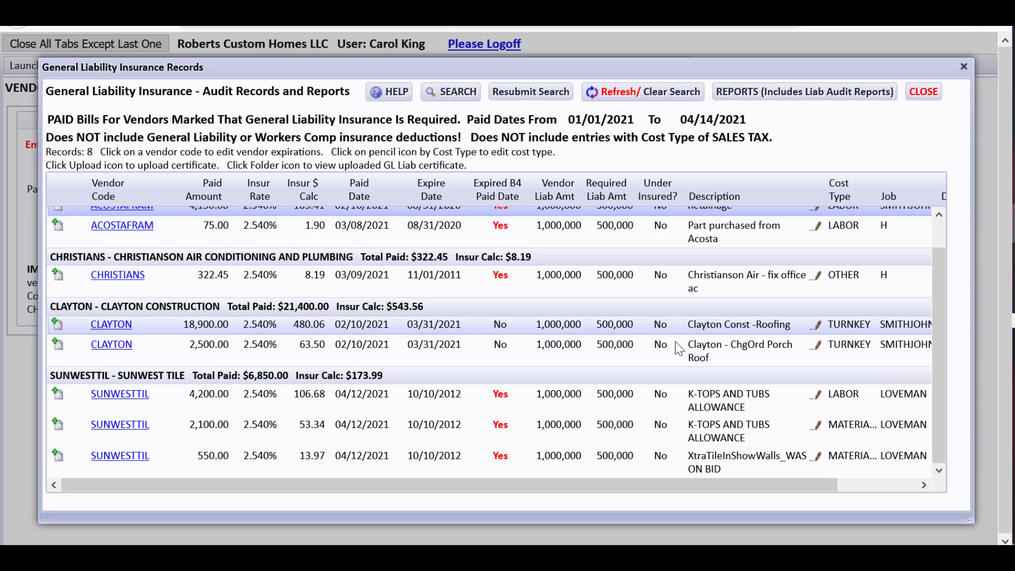
Run the Vendor Payments Summed By Cost Type report, review it through to SUNWESTTIL, and close it along with the audit records.
{"action": "left_click_drag", "start_coordinate": [936, 334], "coordinate": [933, 243]}
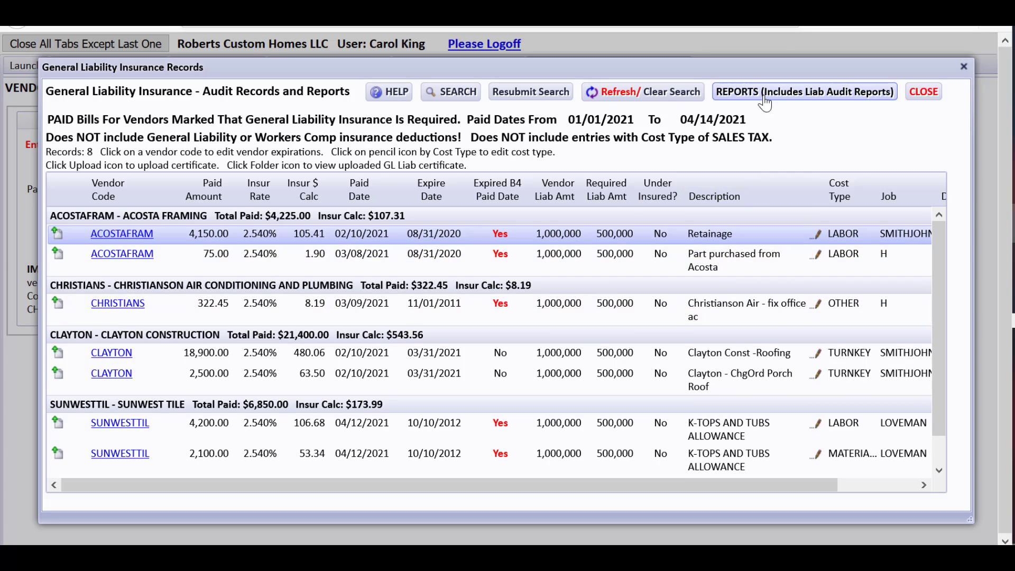
{"action": "left_click", "coordinate": [765, 95]}
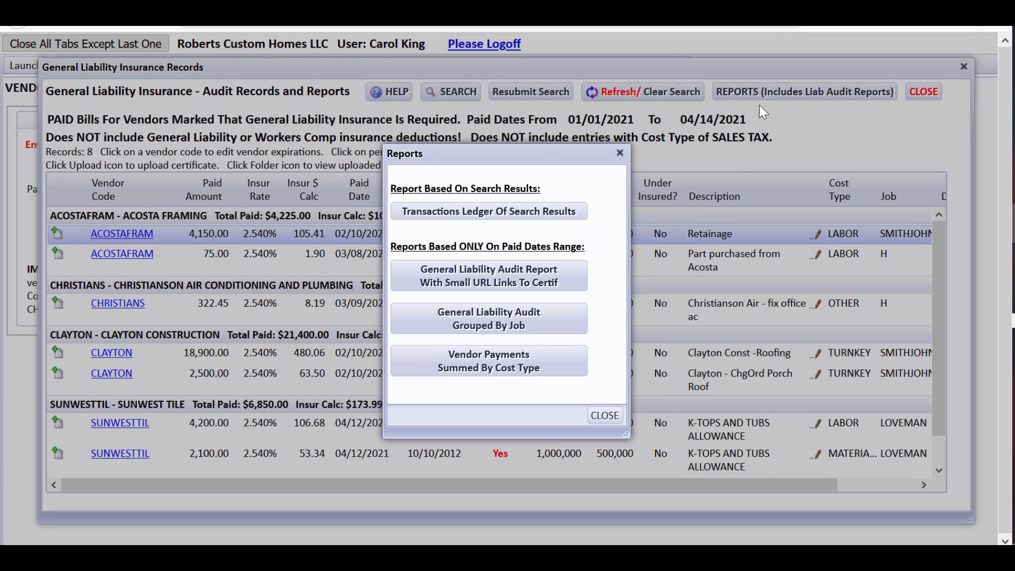
{"action": "left_click", "coordinate": [487, 365]}
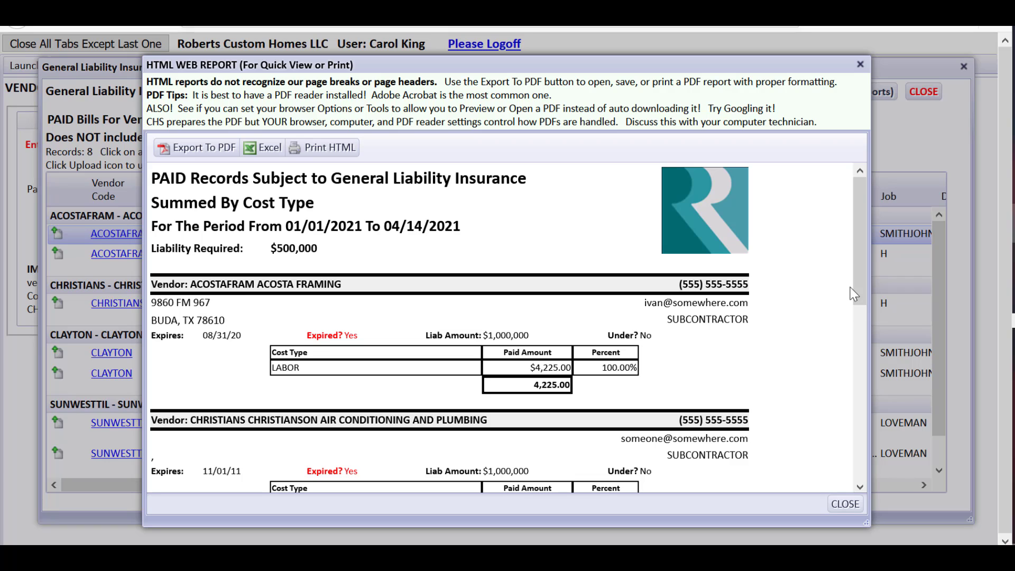
{"action": "scroll", "coordinate": [471, 410], "scroll_direction": "down", "scroll_amount": 9}
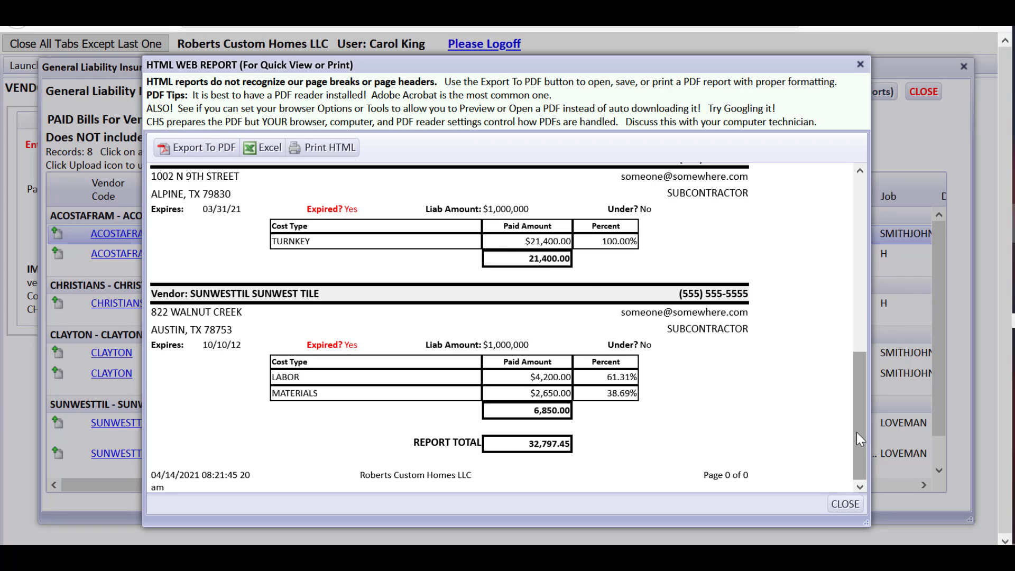
{"action": "left_click_drag", "start_coordinate": [856, 429], "coordinate": [858, 403]}
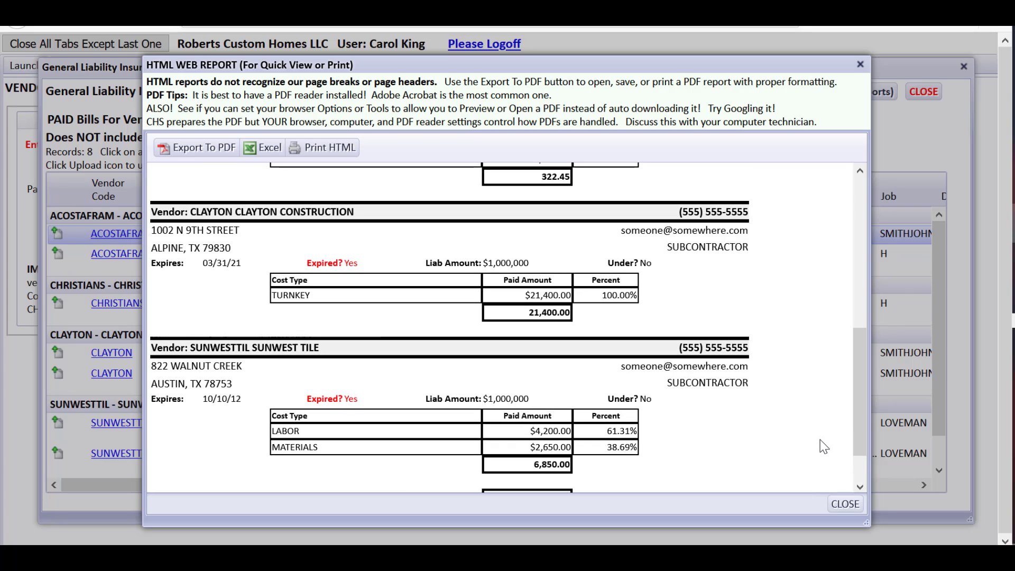
{"action": "left_click", "coordinate": [844, 504]}
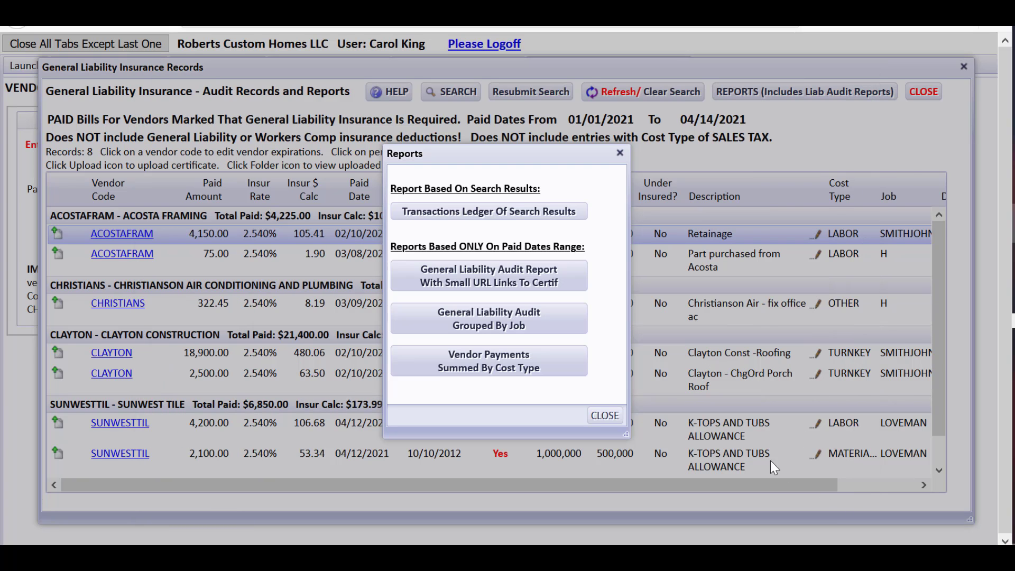
{"action": "left_click", "coordinate": [606, 419]}
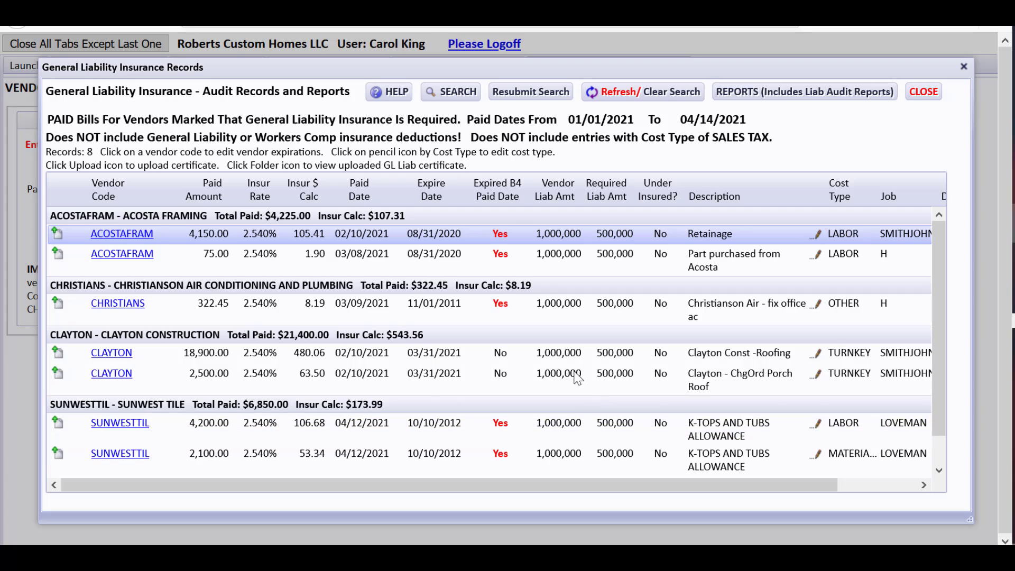
{"action": "left_click", "coordinate": [926, 100]}
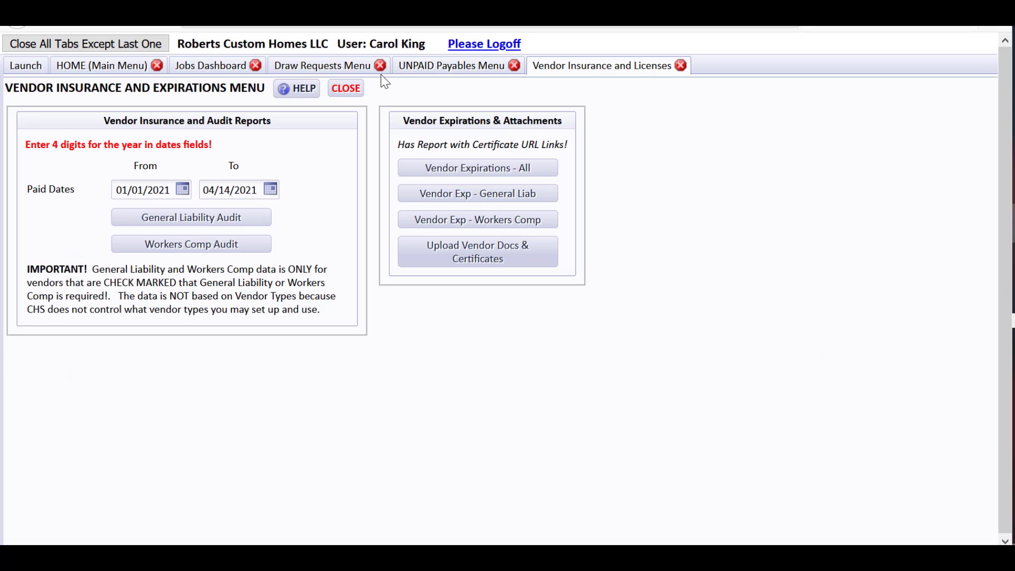
Open the vendor bill posting page, start a new payables bill for BIGBUCK, and check the bill line's 1099 status field.
{"action": "left_click", "coordinate": [119, 66]}
{"action": "left_click", "coordinate": [335, 270]}
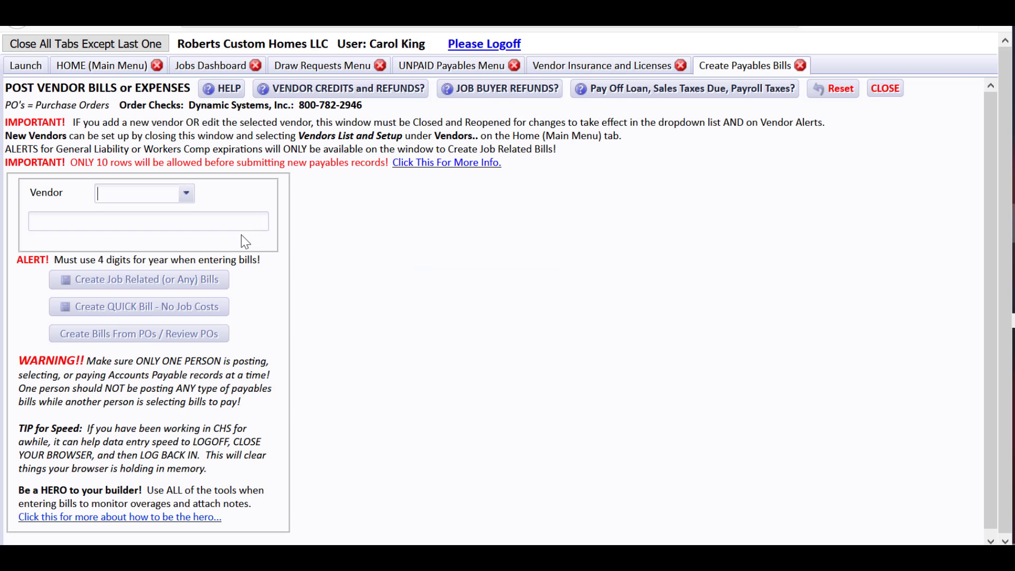
{"action": "type", "text": "big"}
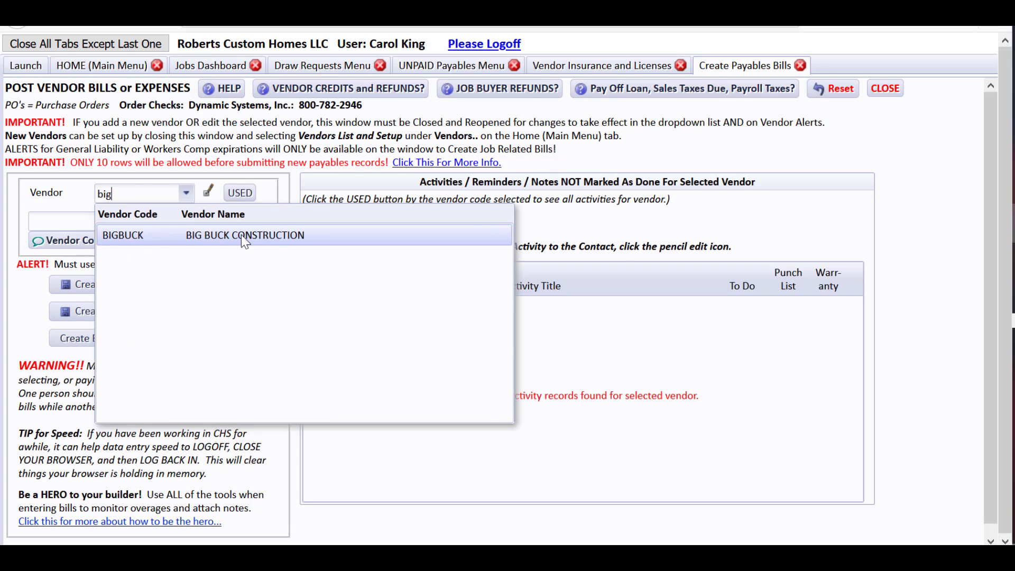
{"action": "left_click", "coordinate": [240, 234]}
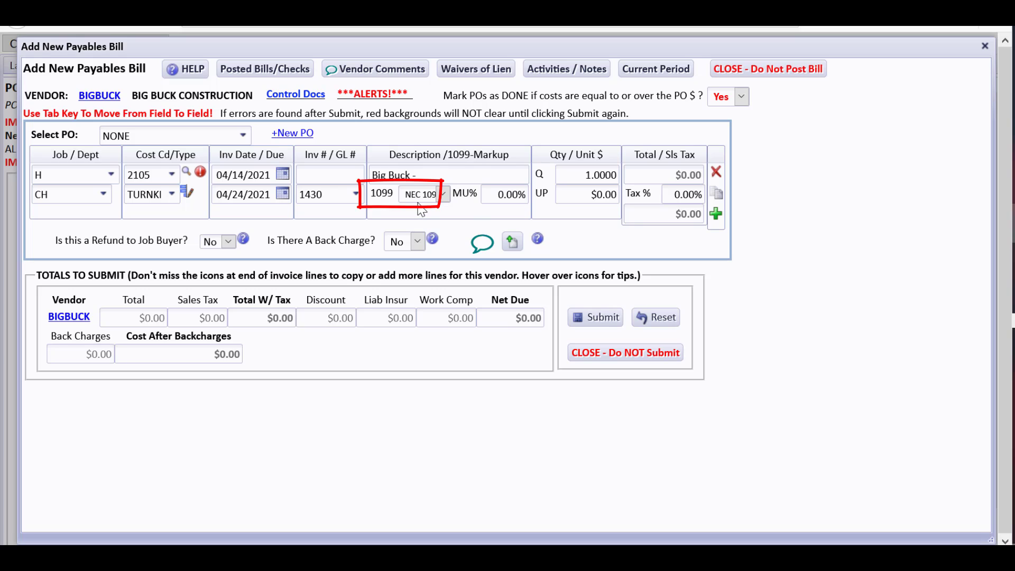
{"action": "mouse_move", "coordinate": [421, 210]}
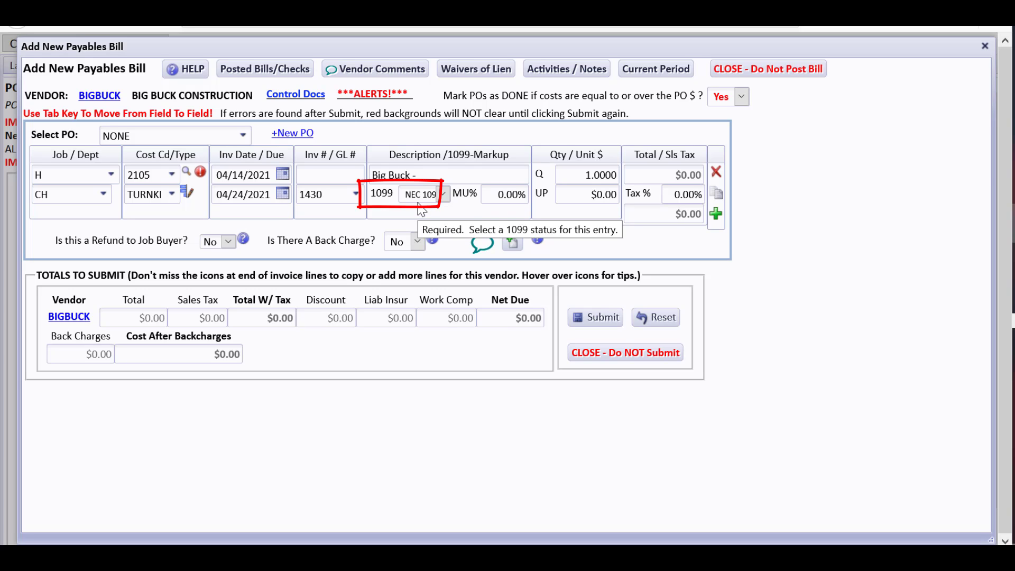